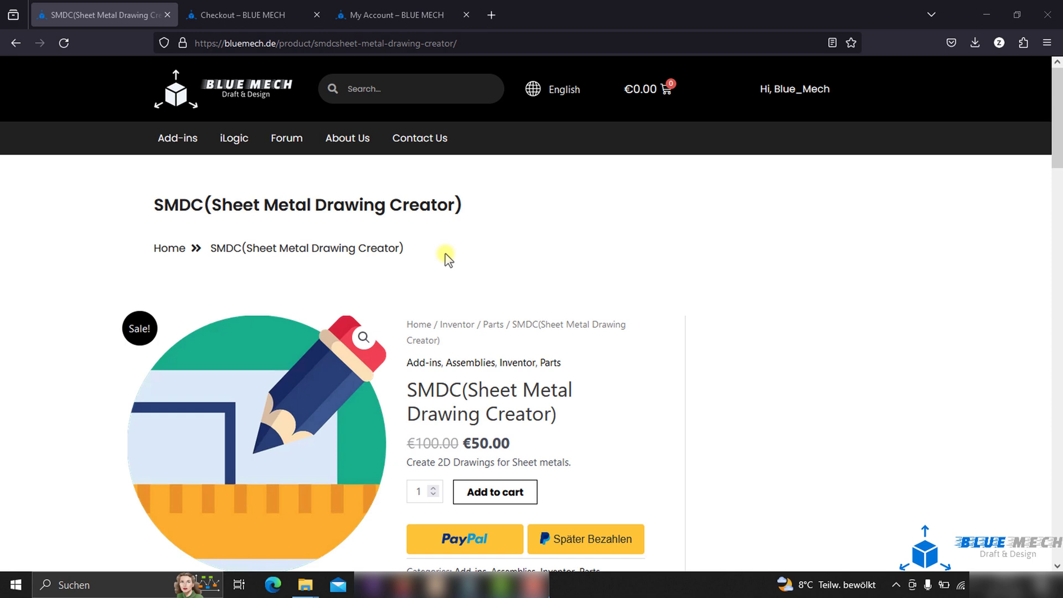
Scroll through the SMDC (Sheet Metal Drawing Creator) product page on bluemech.de to review it.
{"action": "scroll", "coordinate": [609, 282], "scroll_direction": "down", "scroll_amount": 4}
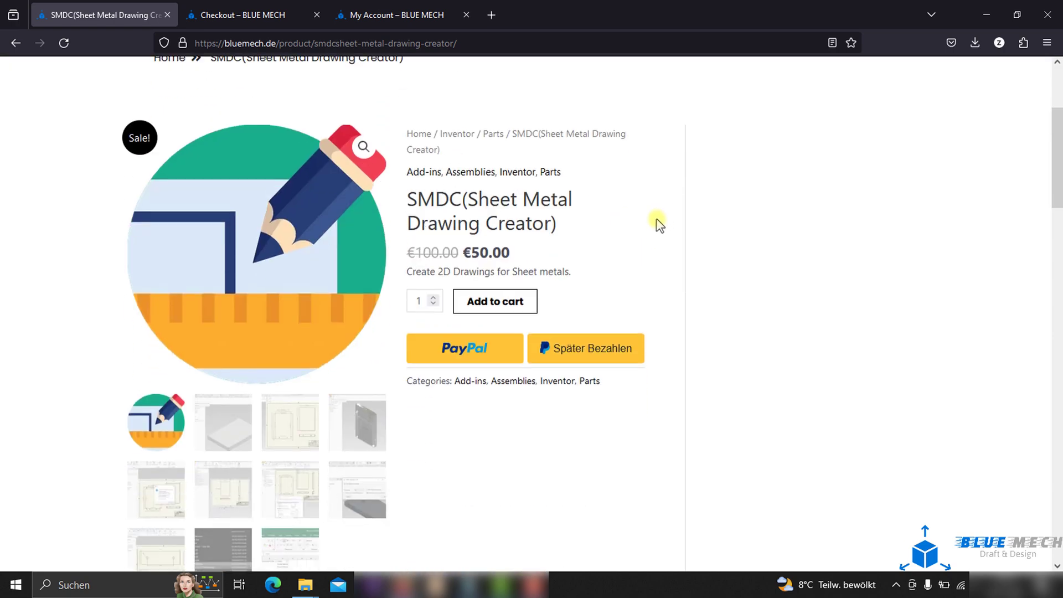
{"action": "scroll", "coordinate": [316, 492], "scroll_direction": "down", "scroll_amount": 3}
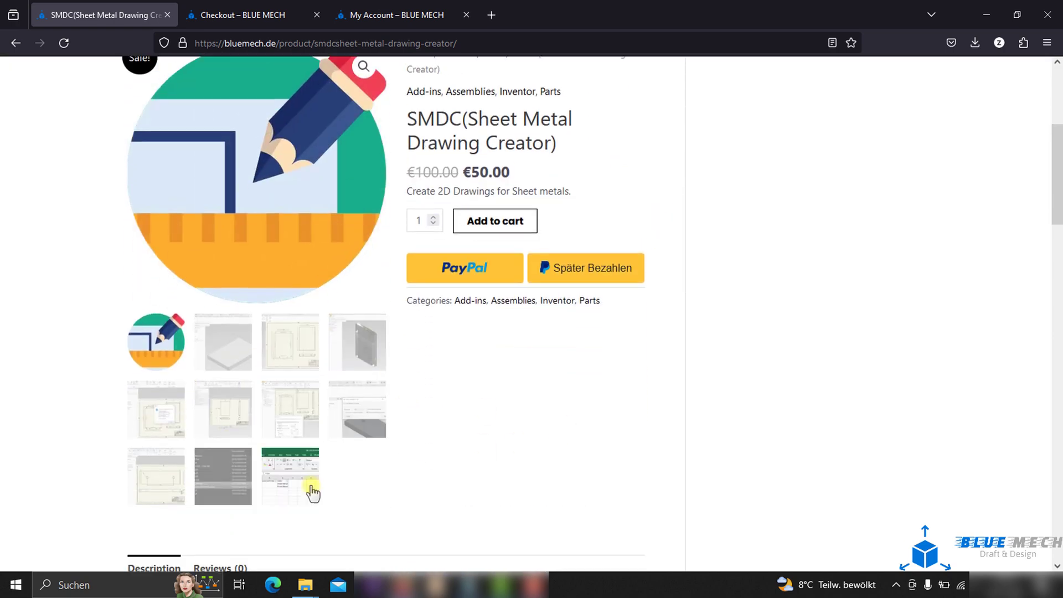
{"action": "scroll", "coordinate": [453, 371], "scroll_direction": "down", "scroll_amount": 15}
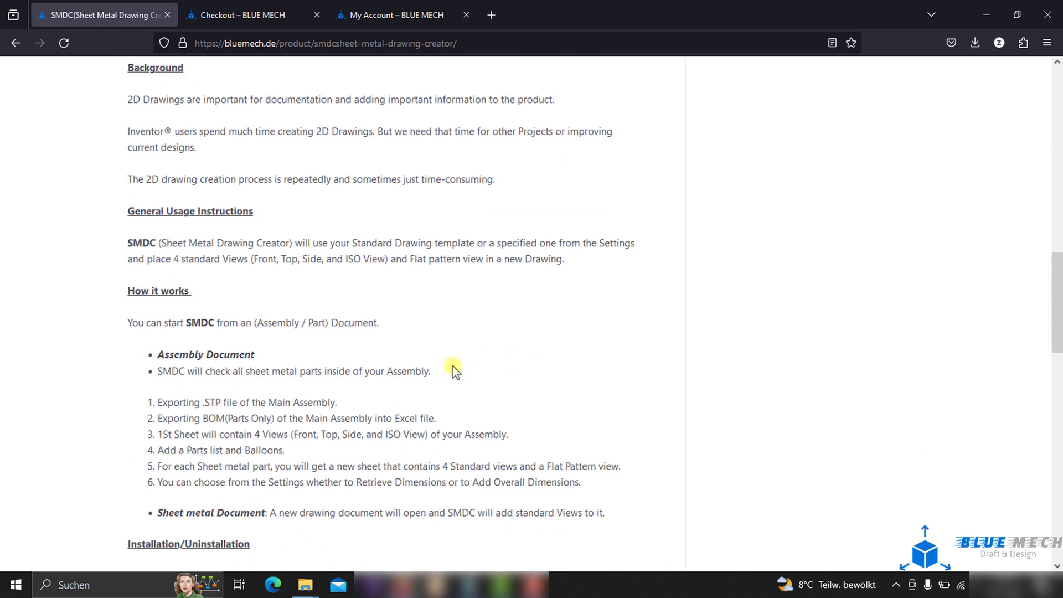
{"action": "scroll", "coordinate": [453, 370], "scroll_direction": "down", "scroll_amount": 8}
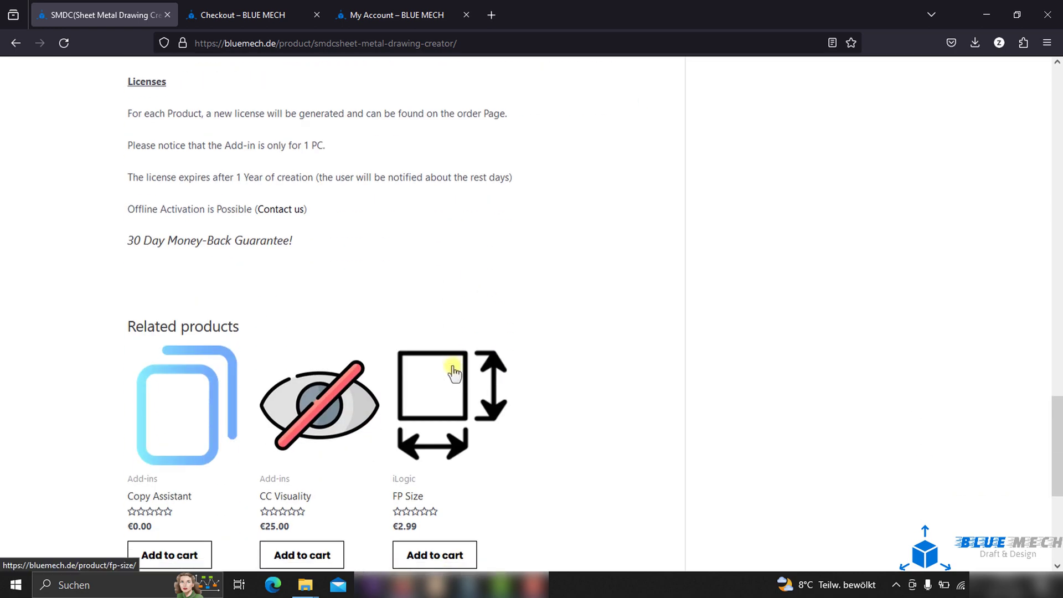
{"action": "scroll", "coordinate": [606, 374], "scroll_direction": "up", "scroll_amount": 2}
{"action": "scroll", "coordinate": [605, 374], "scroll_direction": "up", "scroll_amount": 20}
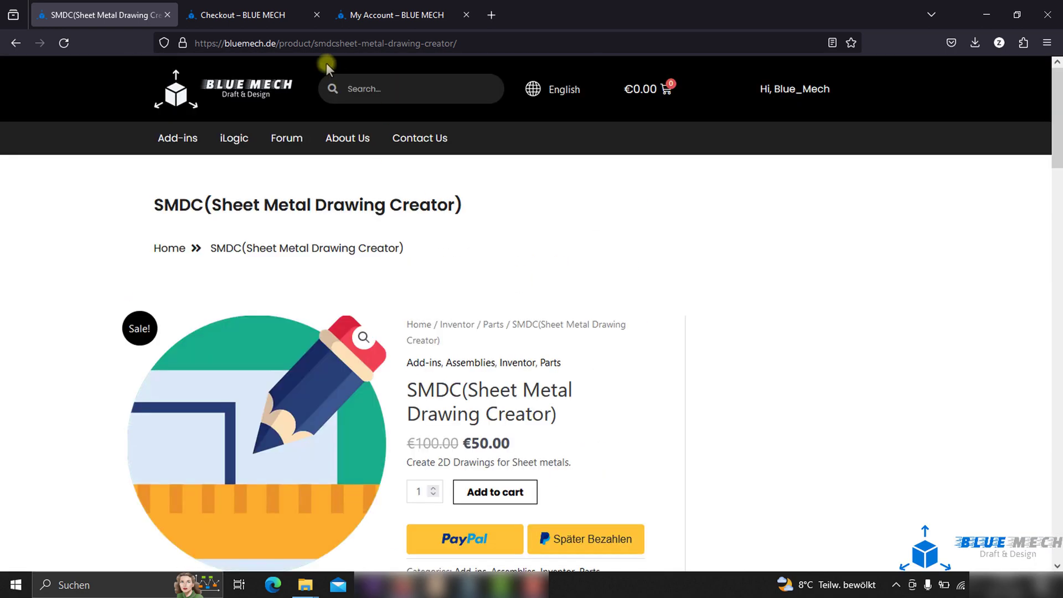
Review the SMDC order confirmation and account order details, then minimize Firefox.
{"action": "left_click", "coordinate": [249, 19]}
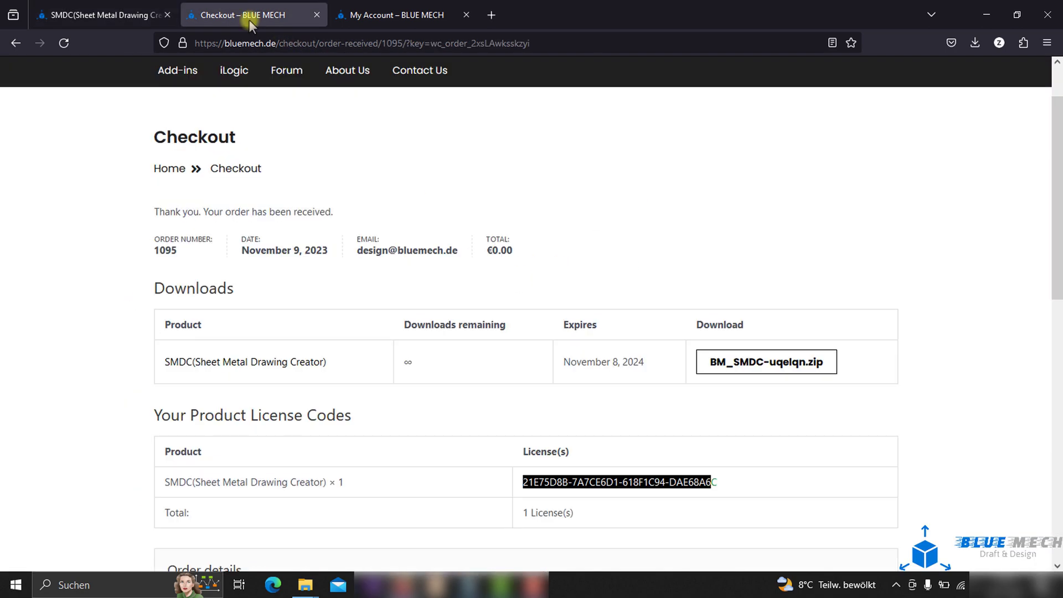
{"action": "left_click_drag", "start_coordinate": [157, 135], "coordinate": [237, 146]}
{"action": "left_click", "coordinate": [272, 146]}
{"action": "left_click", "coordinate": [736, 360]}
{"action": "left_click", "coordinate": [411, 16]}
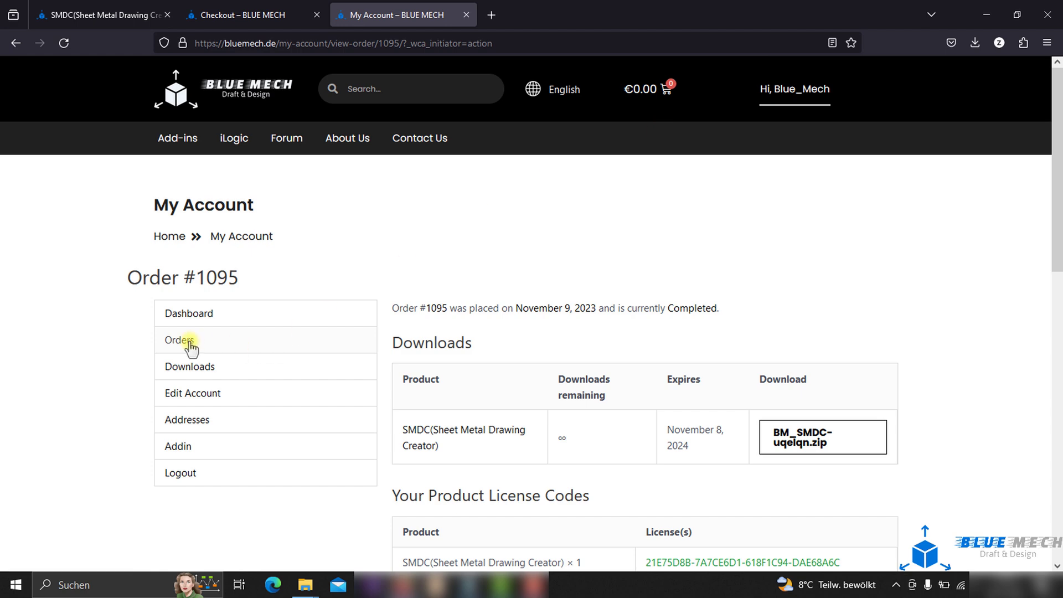
{"action": "scroll", "coordinate": [687, 404], "scroll_direction": "down", "scroll_amount": 2}
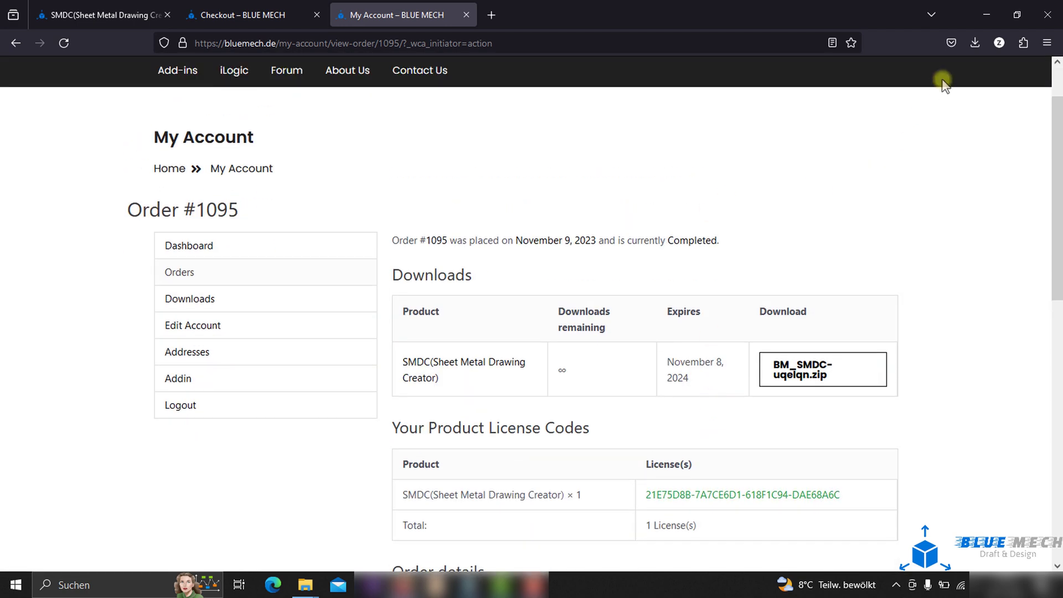
{"action": "left_click", "coordinate": [987, 14]}
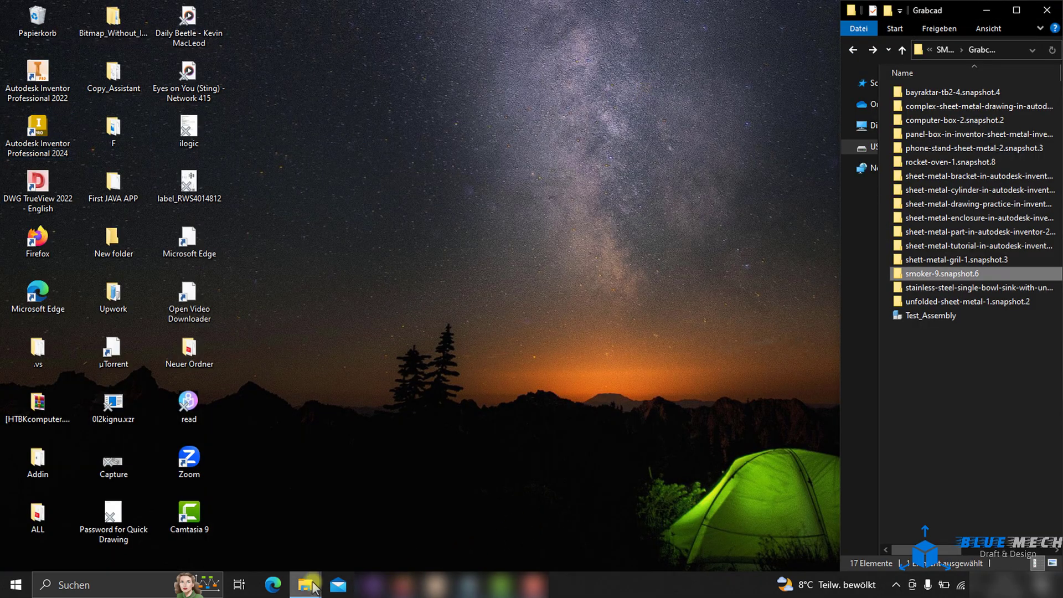
Install the BM_SMDC add-in through its setup wizard, close its folder, and launch Inventor 2024.
{"action": "mouse_move", "coordinate": [305, 584]}
{"action": "left_click", "coordinate": [423, 501]}
{"action": "left_click", "coordinate": [550, 251]}
{"action": "double_click", "coordinate": [415, 99]}
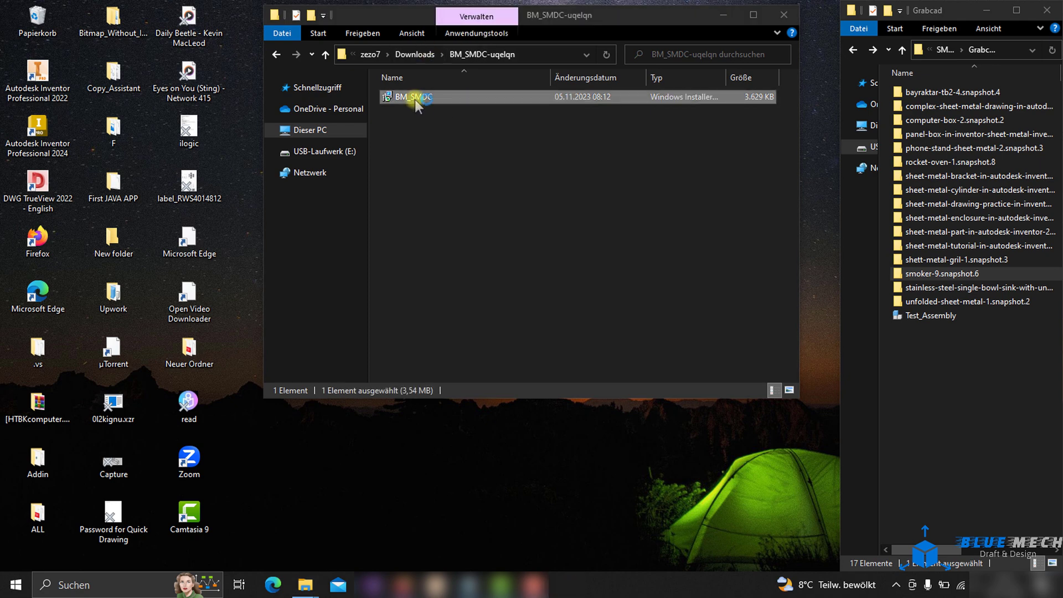
{"action": "left_click", "coordinate": [596, 395]}
{"action": "left_click", "coordinate": [598, 396]}
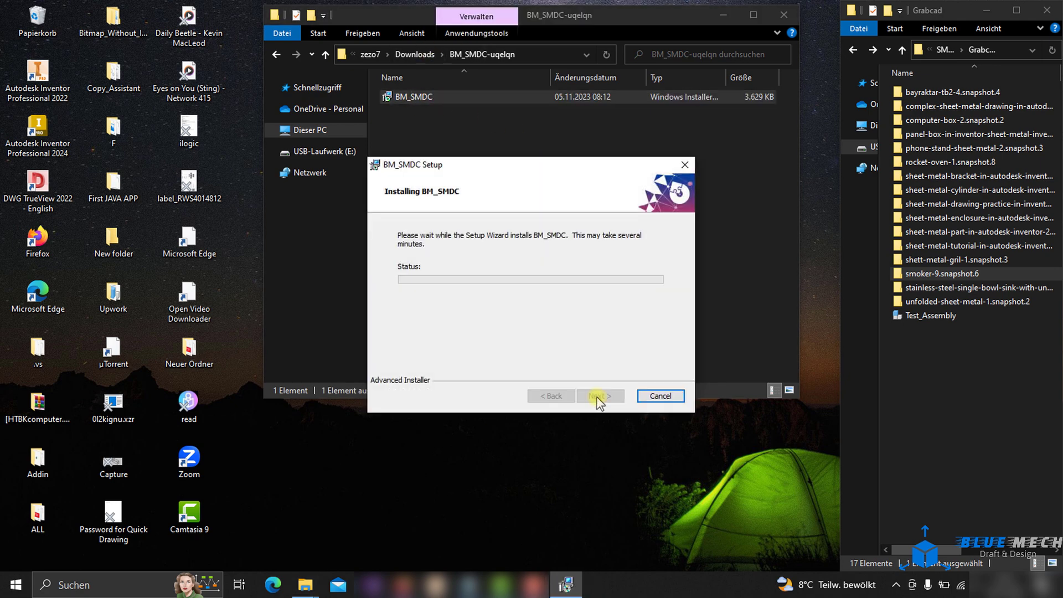
{"action": "left_click", "coordinate": [596, 396]}
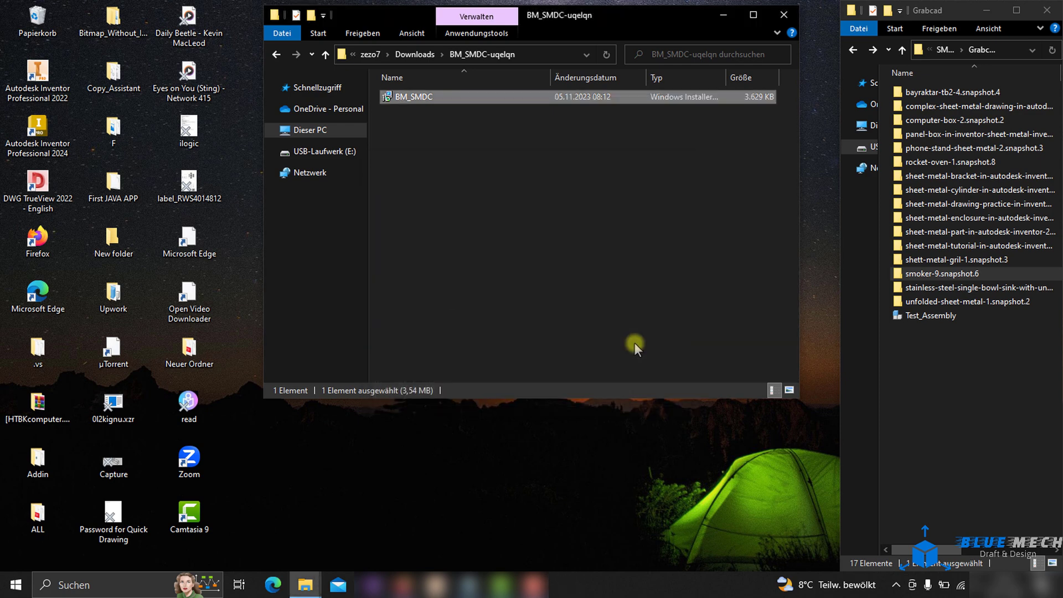
{"action": "left_click", "coordinate": [785, 14]}
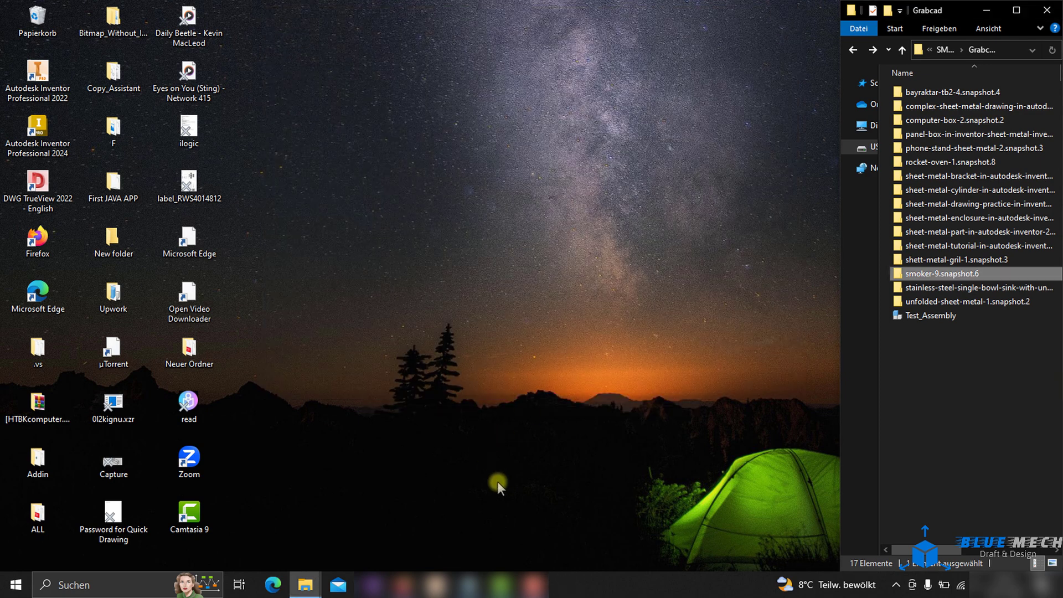
{"action": "double_click", "coordinate": [47, 134]}
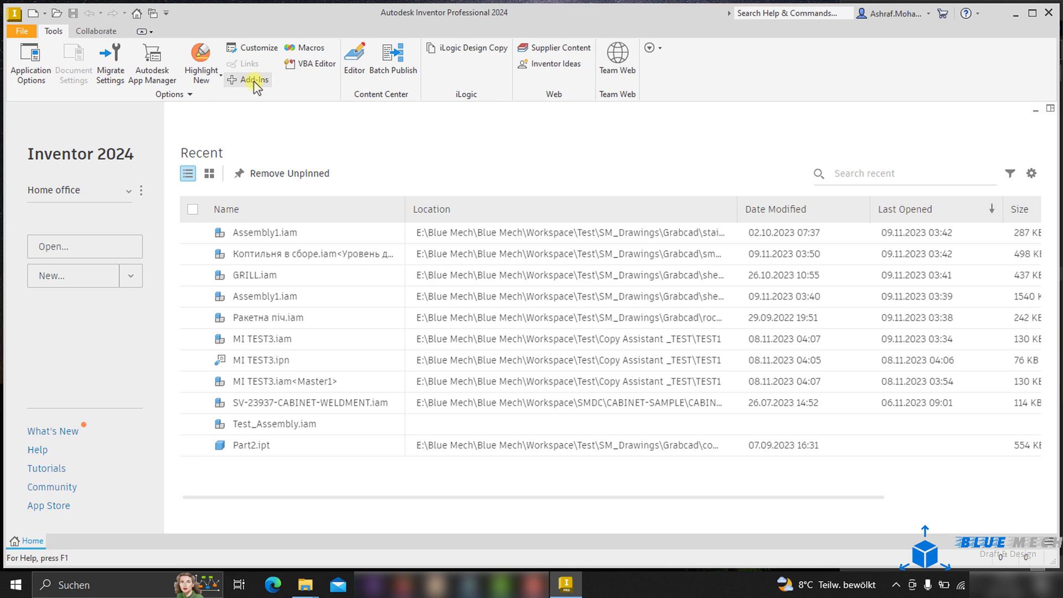
In Add-Ins, set BM_SMDC to Loaded and Load Automatically, leaving it unblocked.
{"action": "left_click", "coordinate": [254, 81]}
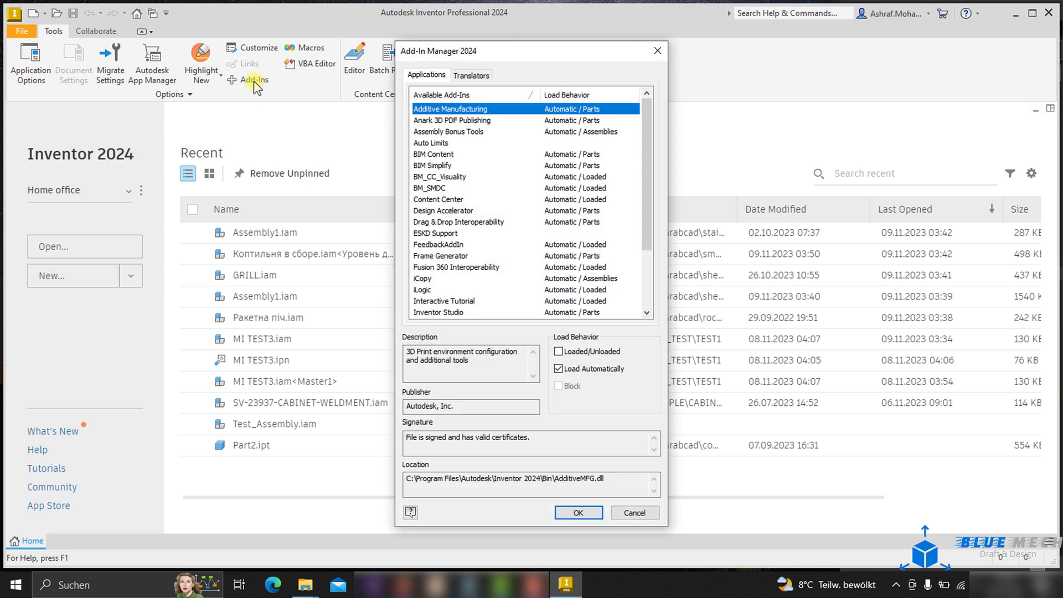
{"action": "left_click", "coordinate": [437, 188]}
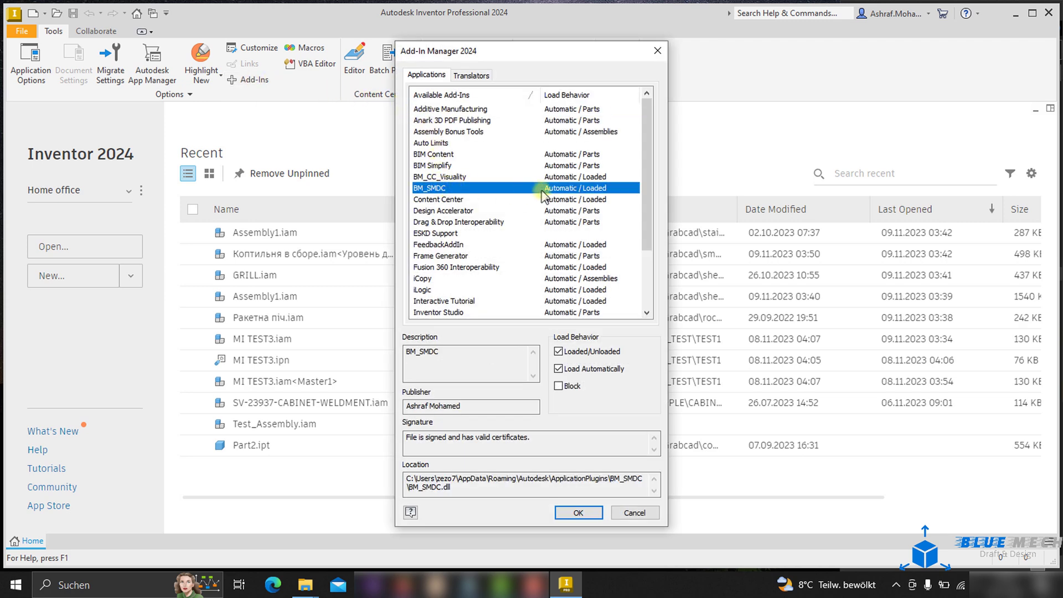
{"action": "left_click", "coordinate": [570, 386]}
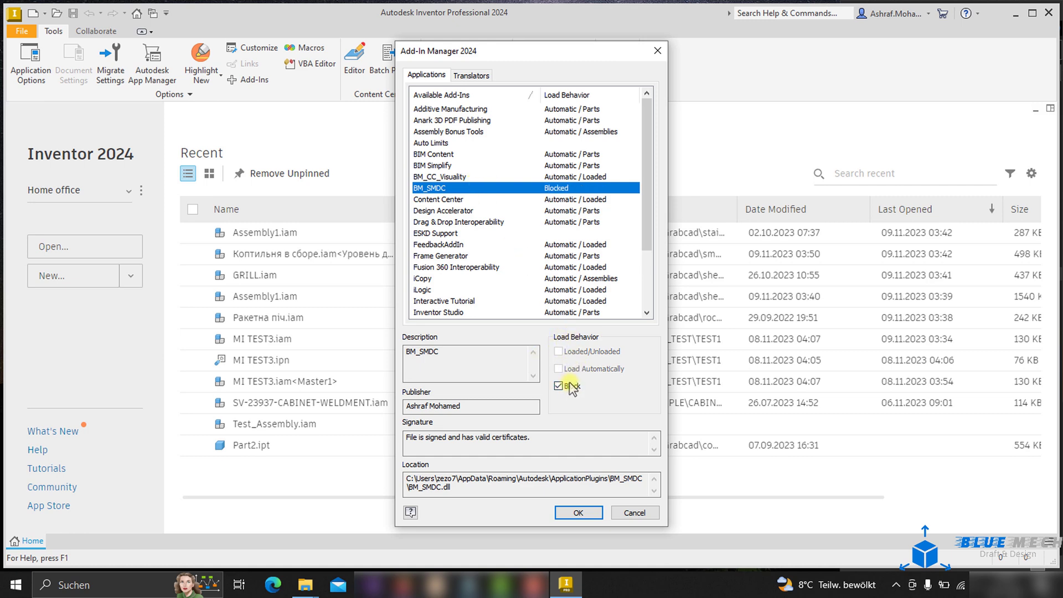
{"action": "left_click", "coordinate": [570, 387]}
{"action": "left_click", "coordinate": [576, 368]}
{"action": "left_click", "coordinate": [579, 355]}
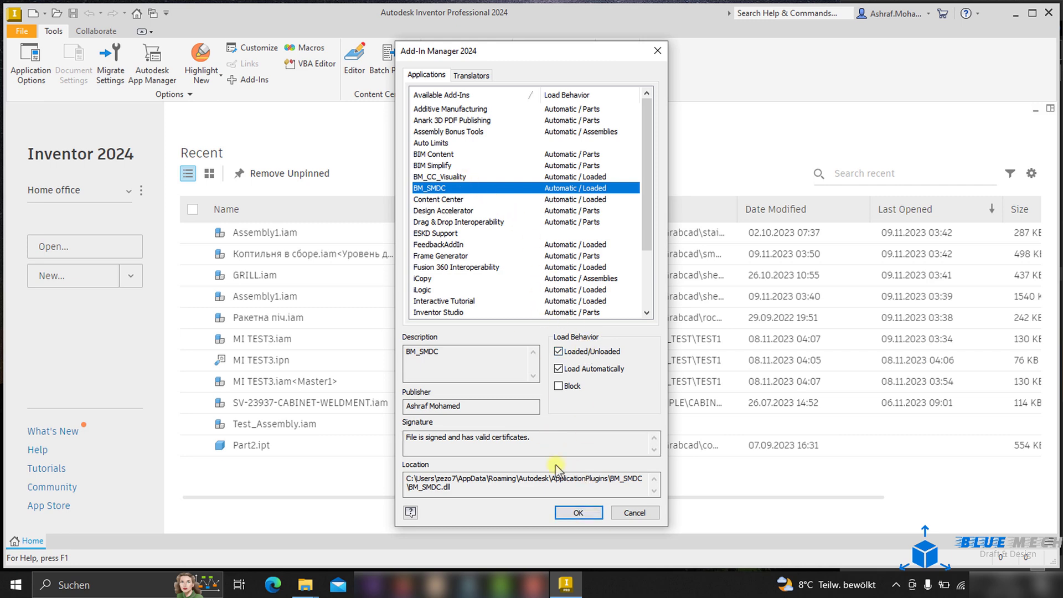
{"action": "left_click", "coordinate": [578, 513]}
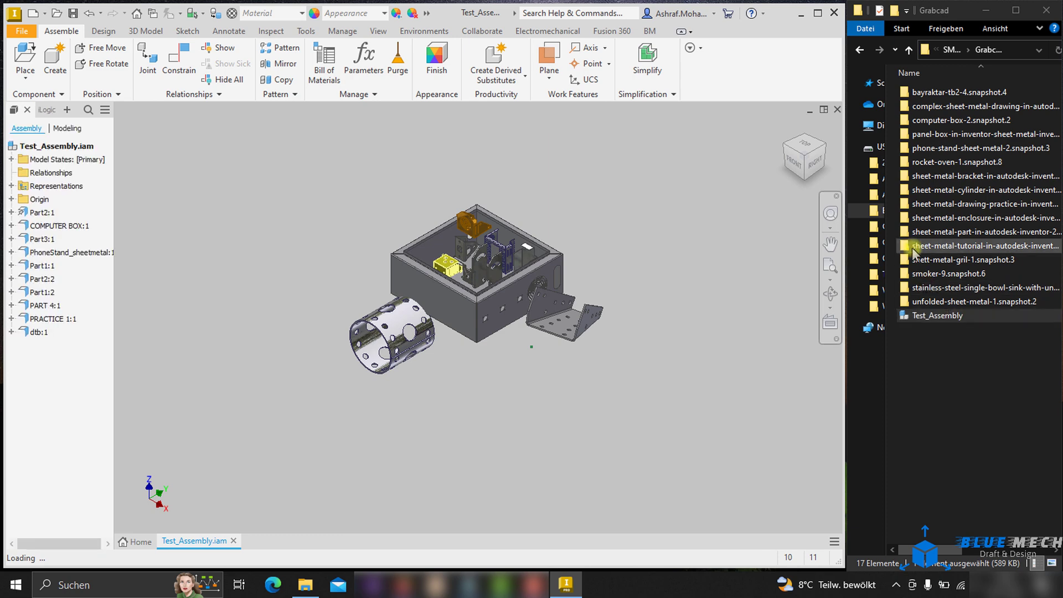
On the BM ribbon tab, hide the CC Visuality panel so only SMDC remains.
{"action": "scroll", "coordinate": [475, 225], "scroll_direction": "down", "scroll_amount": 3}
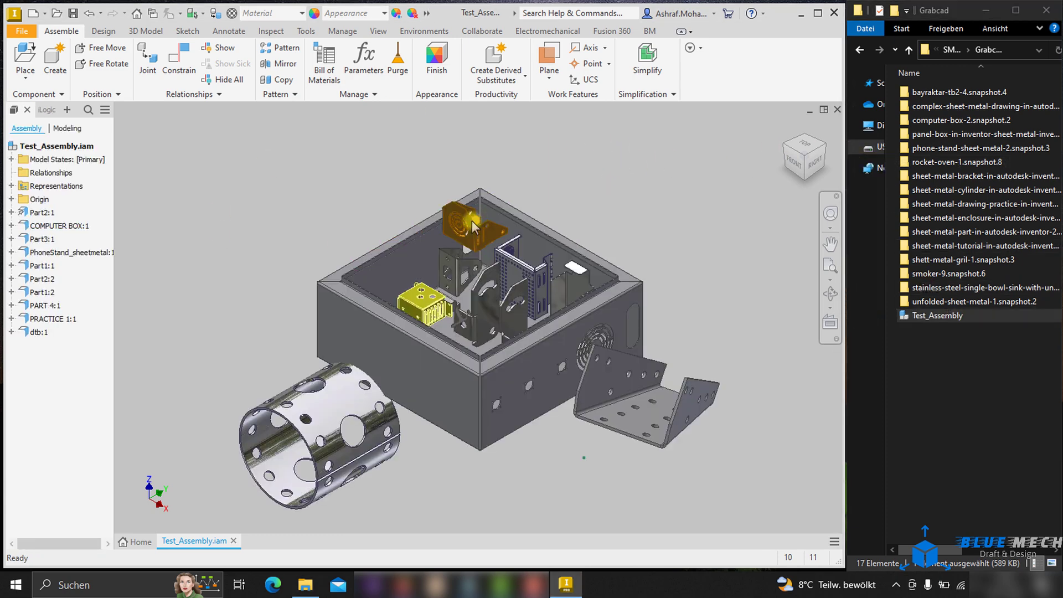
{"action": "left_click", "coordinate": [651, 31]}
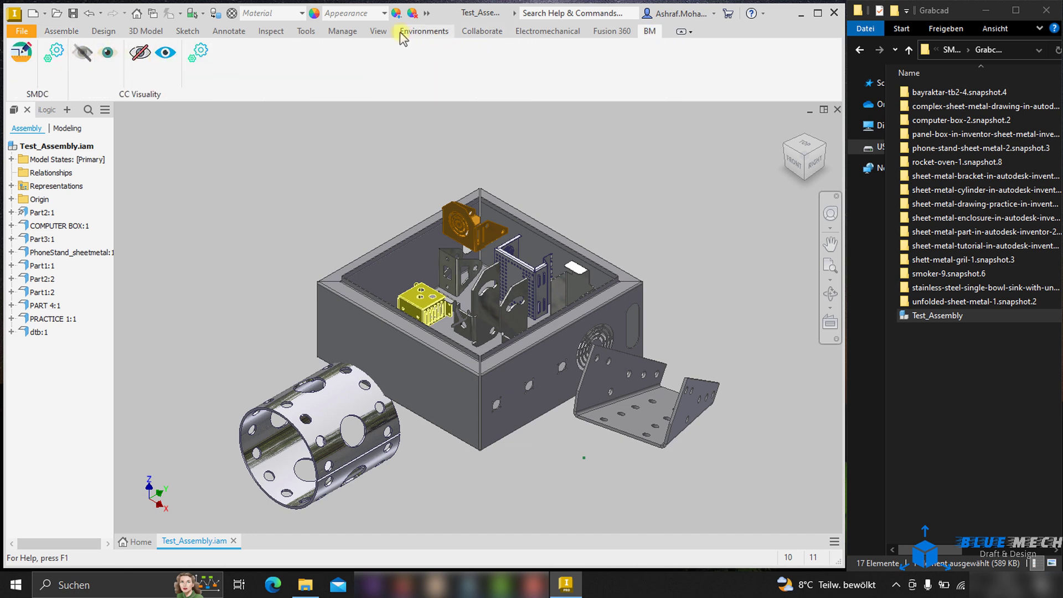
{"action": "right_click", "coordinate": [230, 60]}
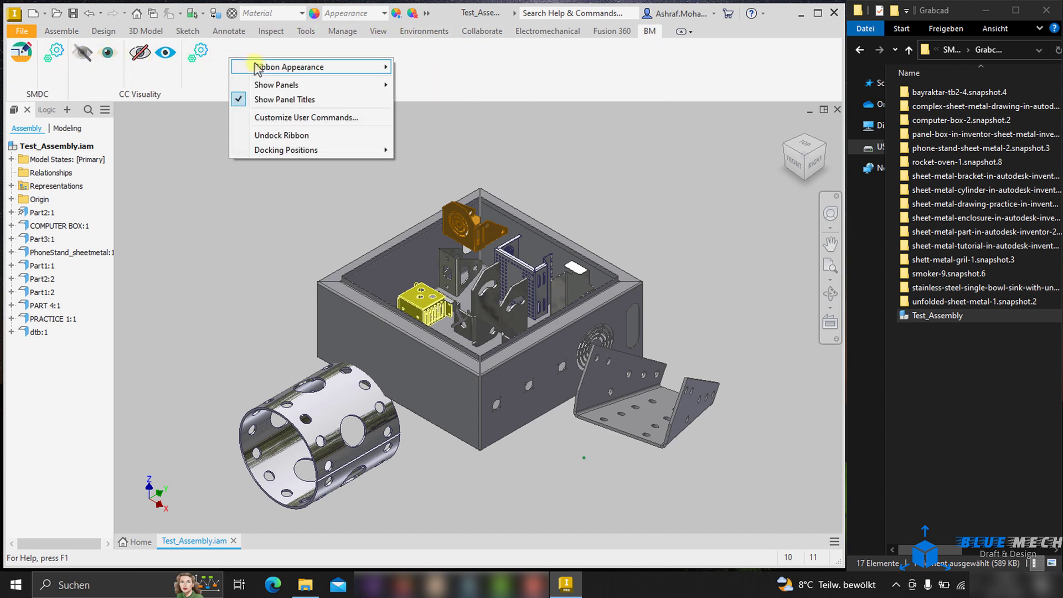
{"action": "mouse_move", "coordinate": [266, 84]}
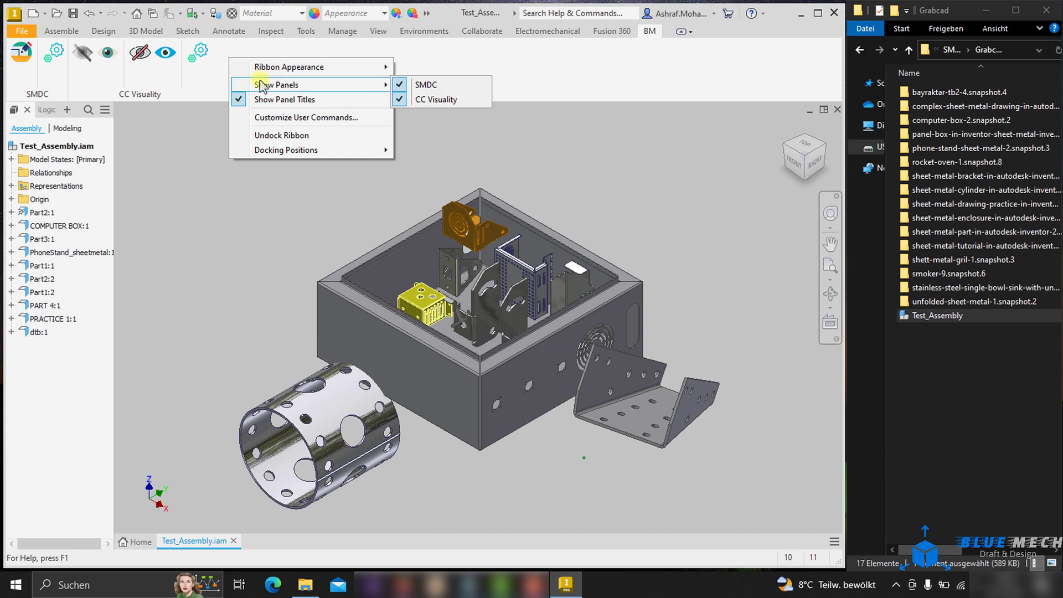
{"action": "left_click", "coordinate": [418, 100]}
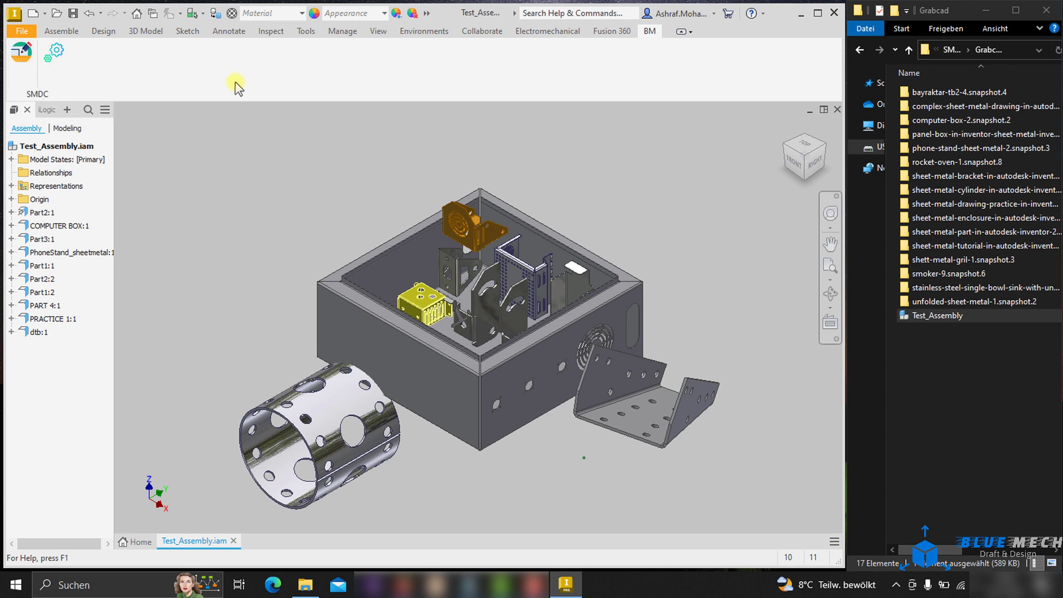
Open the orange bracket Part2 from the assembly in its own window.
{"action": "left_click", "coordinate": [466, 228]}
{"action": "right_click", "coordinate": [466, 227]}
{"action": "left_click", "coordinate": [430, 194]}
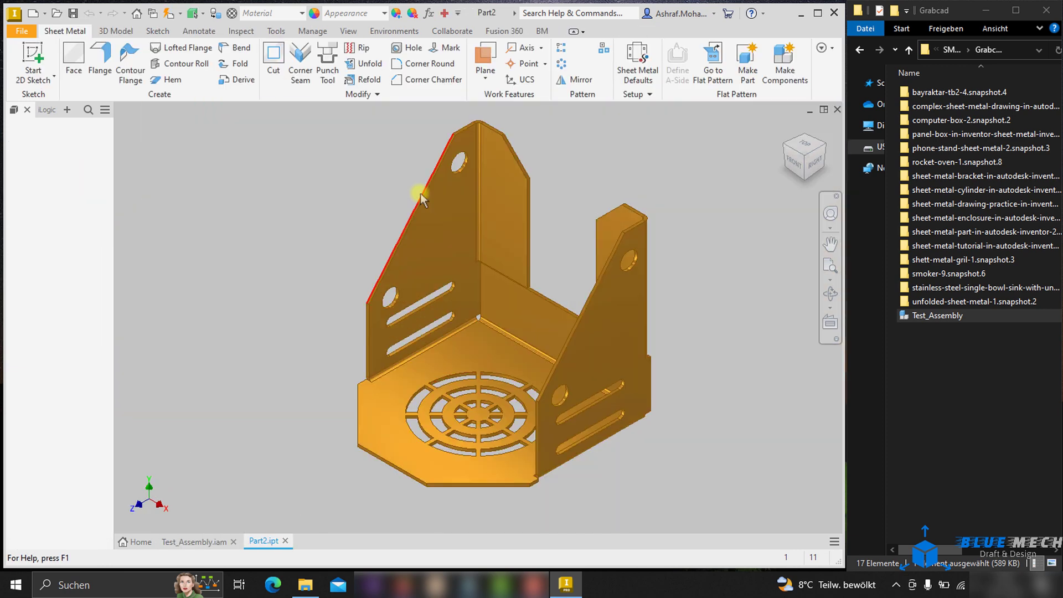
Run SMDC on Part2 and dismiss the template migration warning.
{"action": "left_click", "coordinate": [543, 31]}
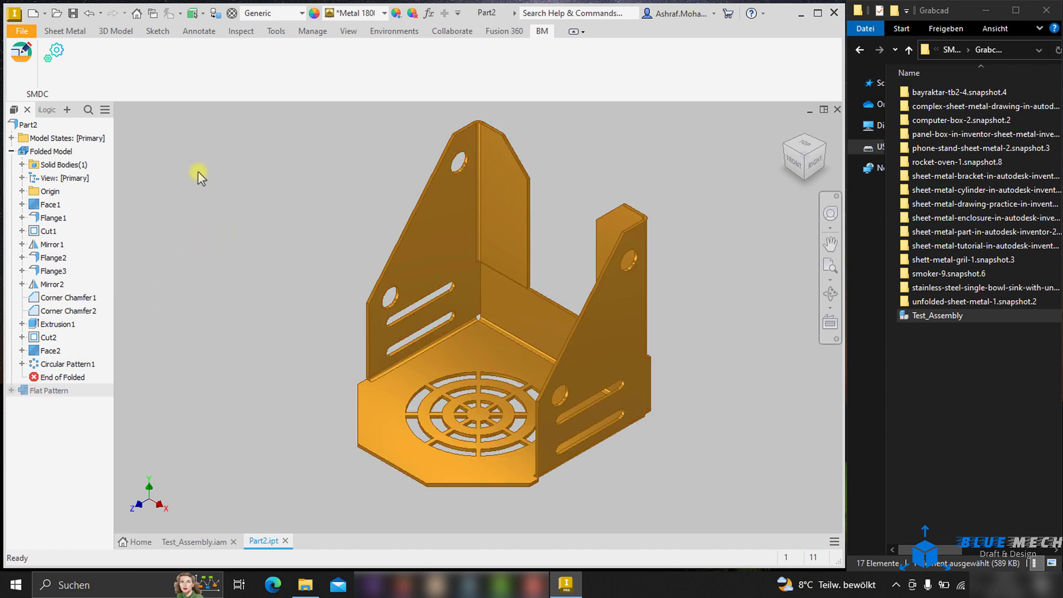
{"action": "left_click", "coordinate": [27, 65]}
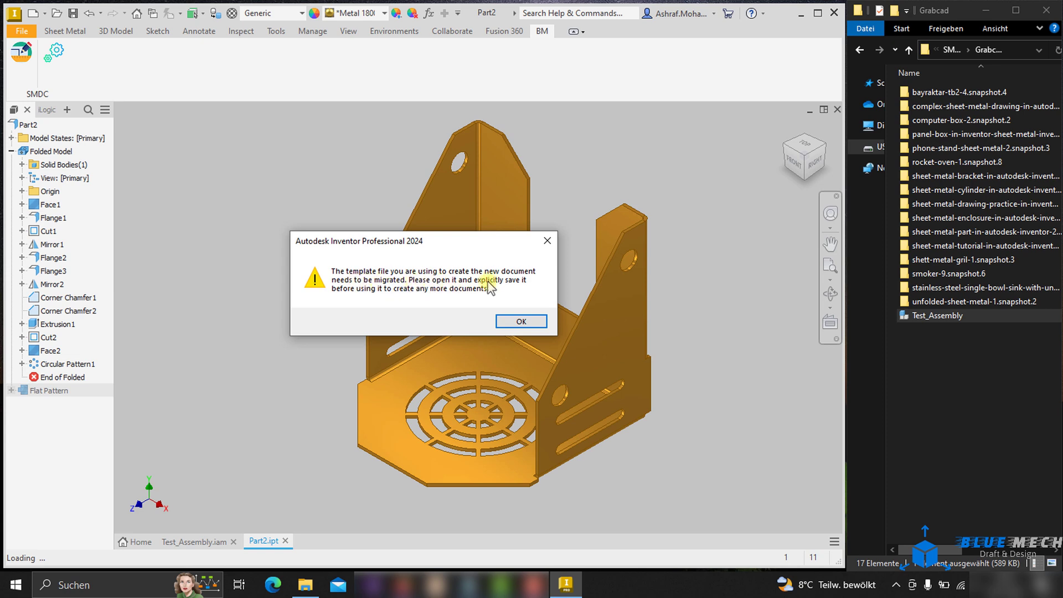
{"action": "left_click", "coordinate": [520, 321]}
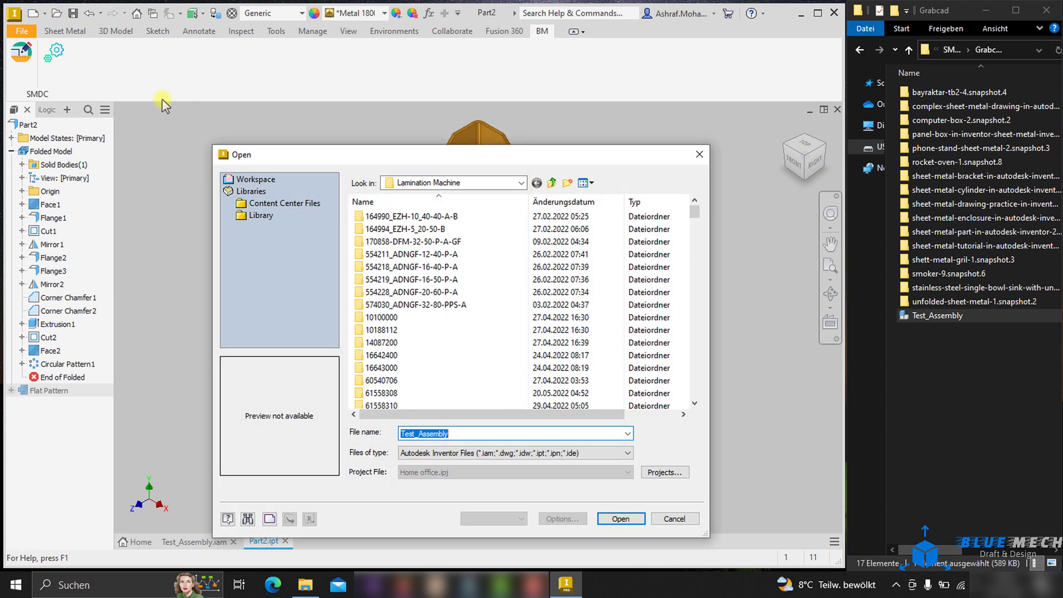
Open Standard.dwg from the Blue Mech Templates folder, accept the location warning, and save.
{"action": "left_click", "coordinate": [553, 183]}
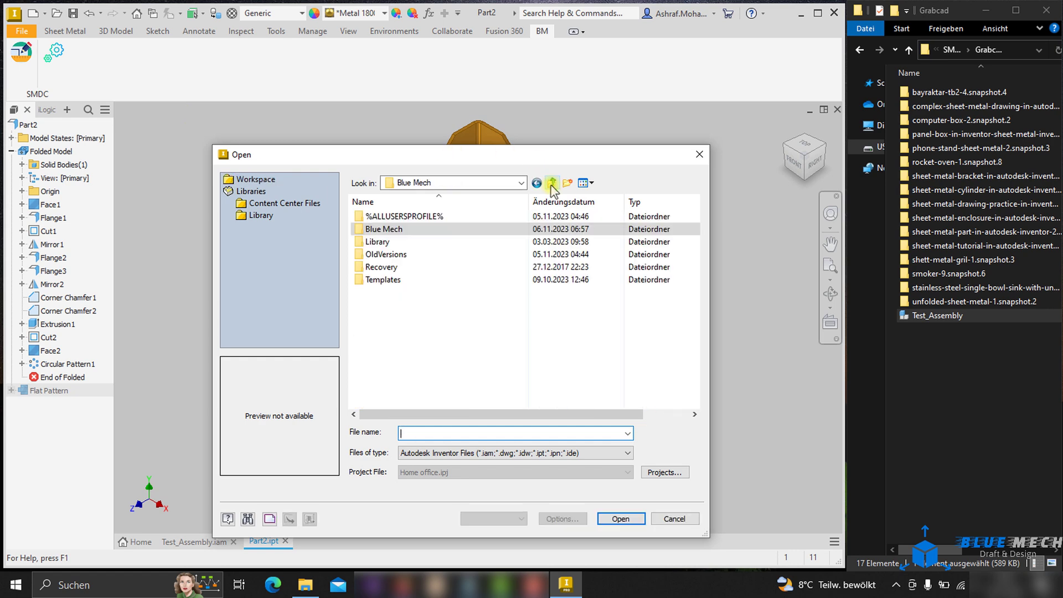
{"action": "double_click", "coordinate": [411, 278]}
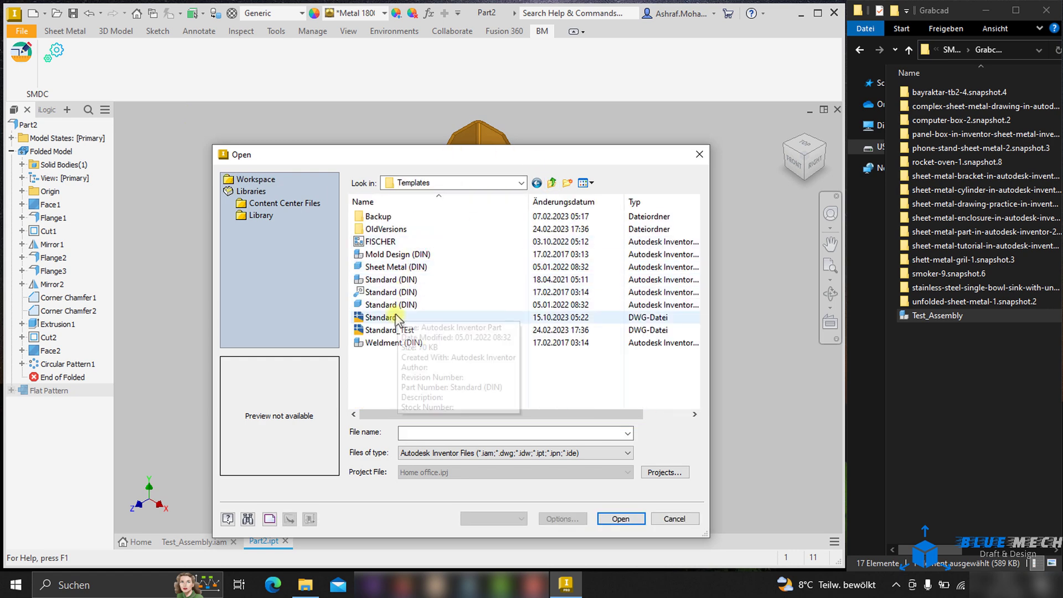
{"action": "left_click", "coordinate": [395, 318]}
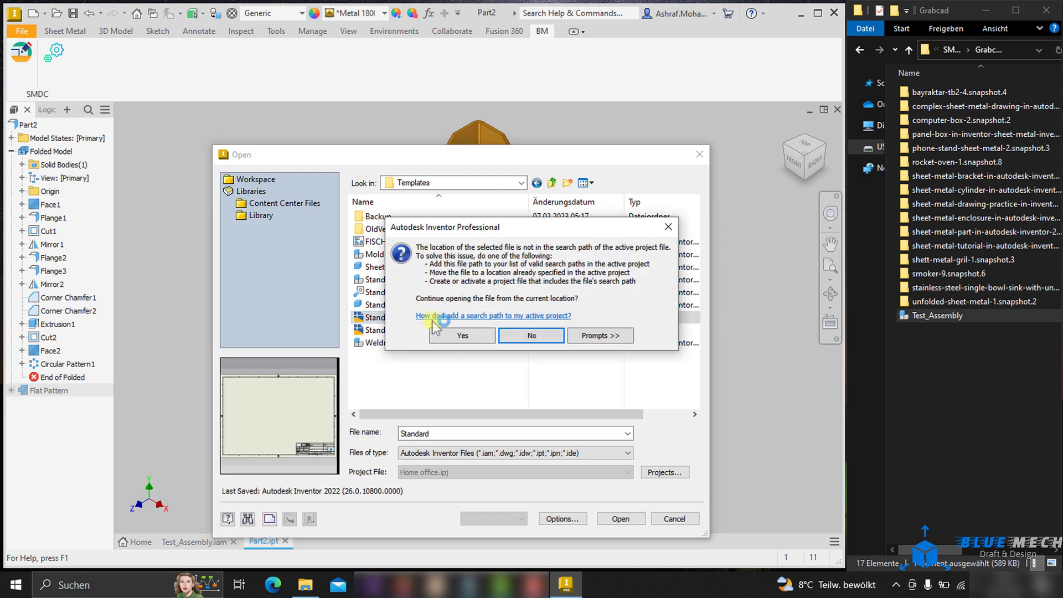
{"action": "left_click", "coordinate": [472, 335]}
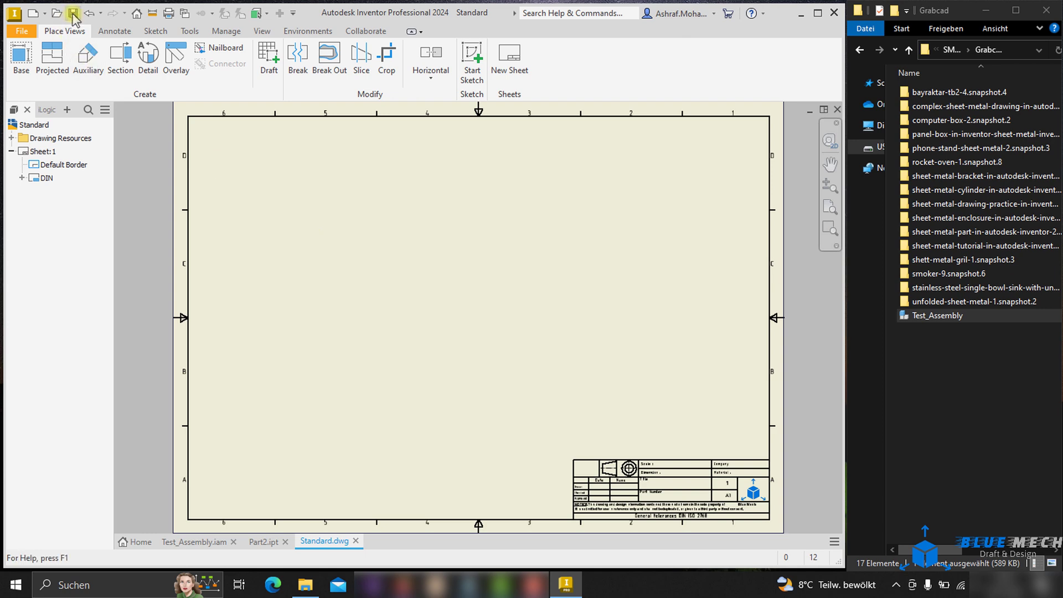
{"action": "left_click", "coordinate": [73, 14]}
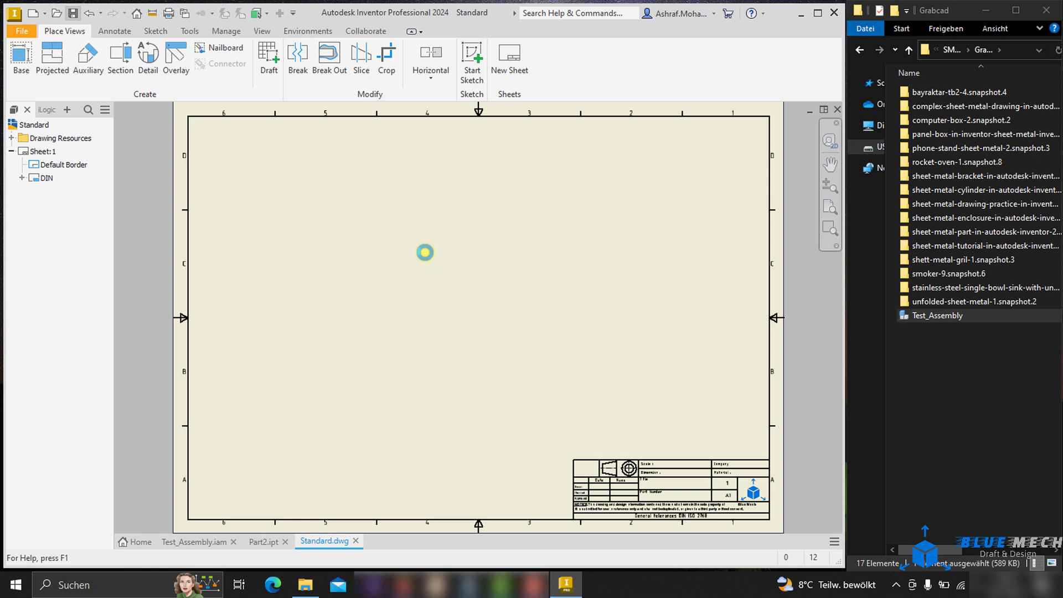
Close Standard.dwg, rerun SMDC on Part2, and suppress the style conflict message for this session.
{"action": "left_click", "coordinate": [356, 541]}
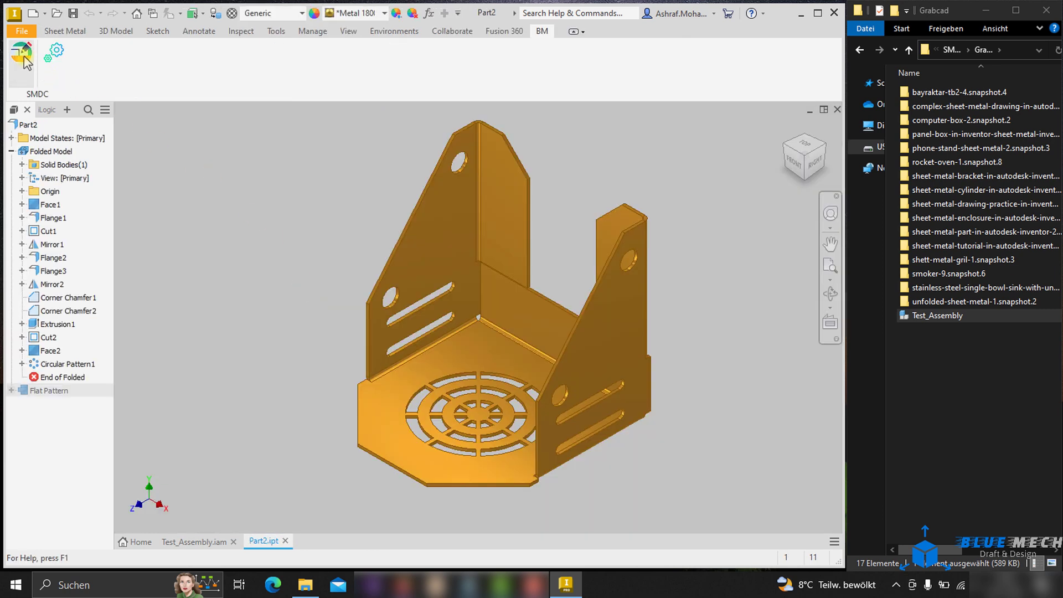
{"action": "left_click", "coordinate": [29, 67]}
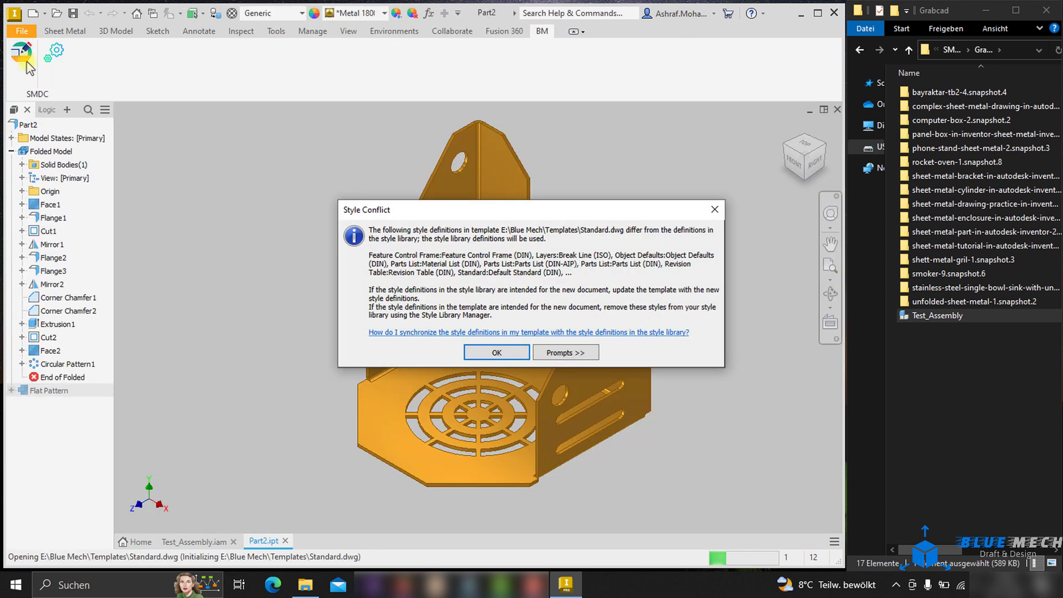
{"action": "left_click", "coordinate": [565, 353]}
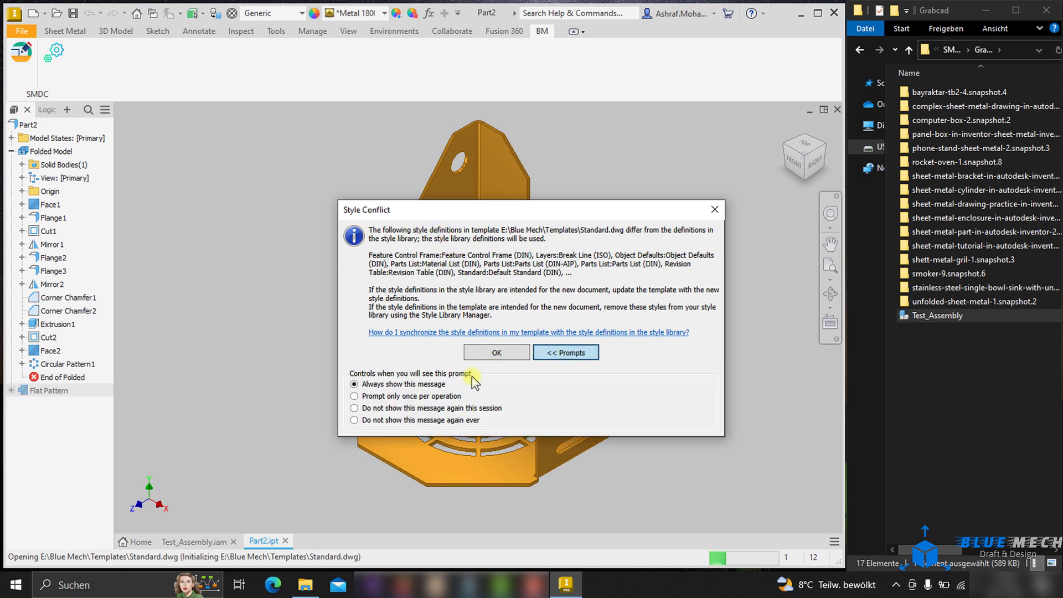
{"action": "left_click", "coordinate": [390, 408]}
{"action": "left_click", "coordinate": [495, 353]}
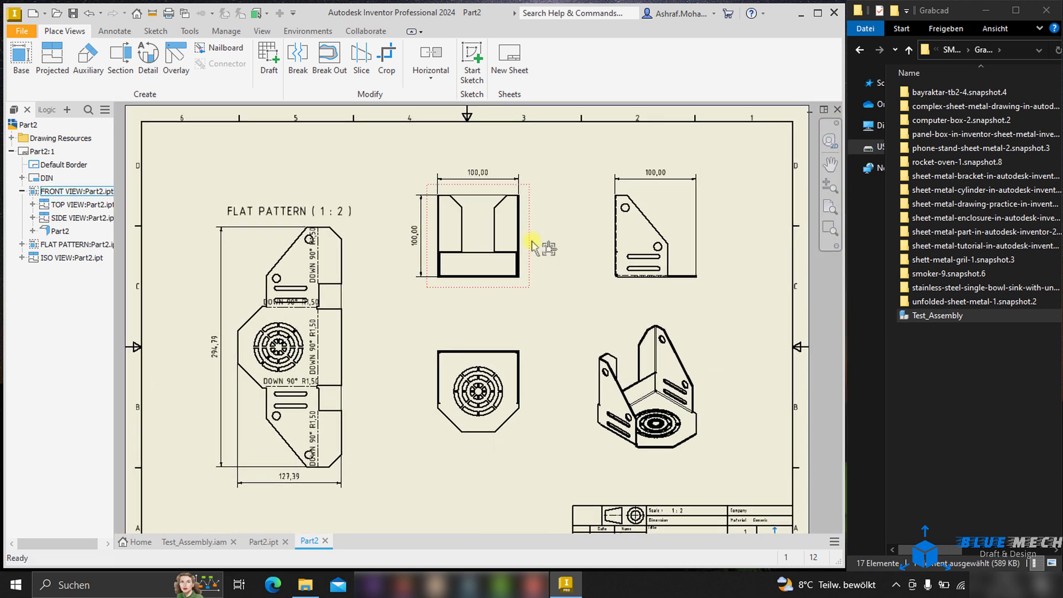
{"action": "double_click", "coordinate": [539, 248]}
{"action": "left_click_drag", "start_coordinate": [357, 262], "coordinate": [291, 262]}
{"action": "left_click_drag", "start_coordinate": [332, 290], "coordinate": [299, 290]}
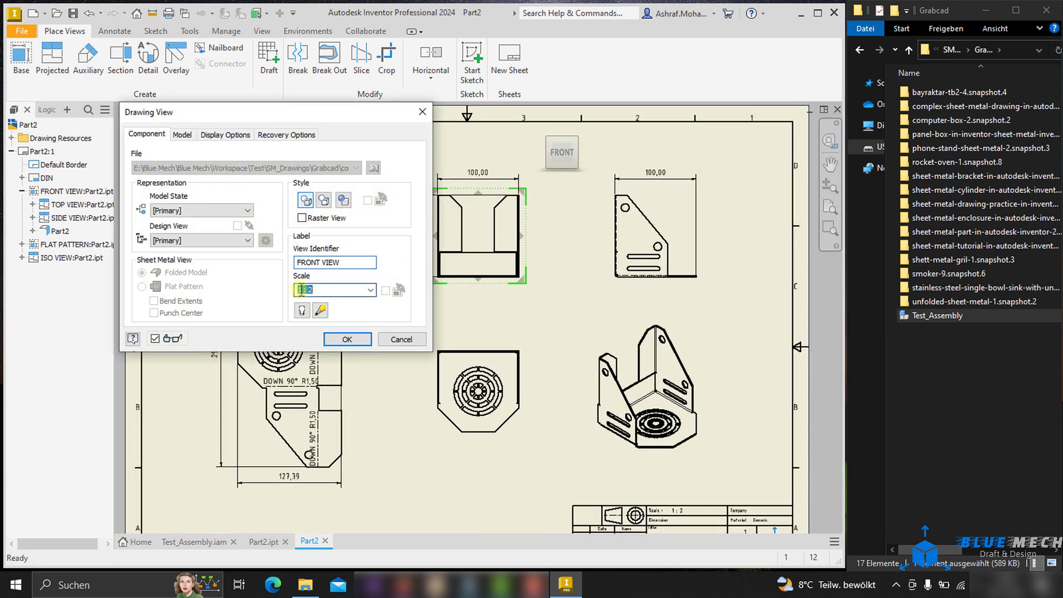
{"action": "left_click", "coordinate": [393, 339]}
{"action": "scroll", "coordinate": [470, 237], "scroll_direction": "up", "scroll_amount": 2}
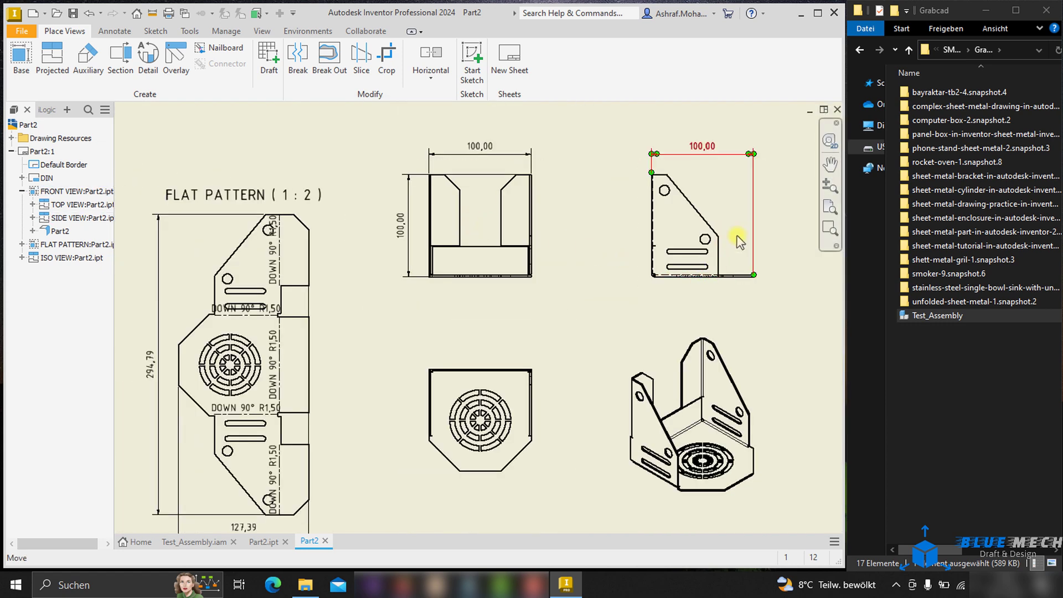
{"action": "double_click", "coordinate": [637, 344]}
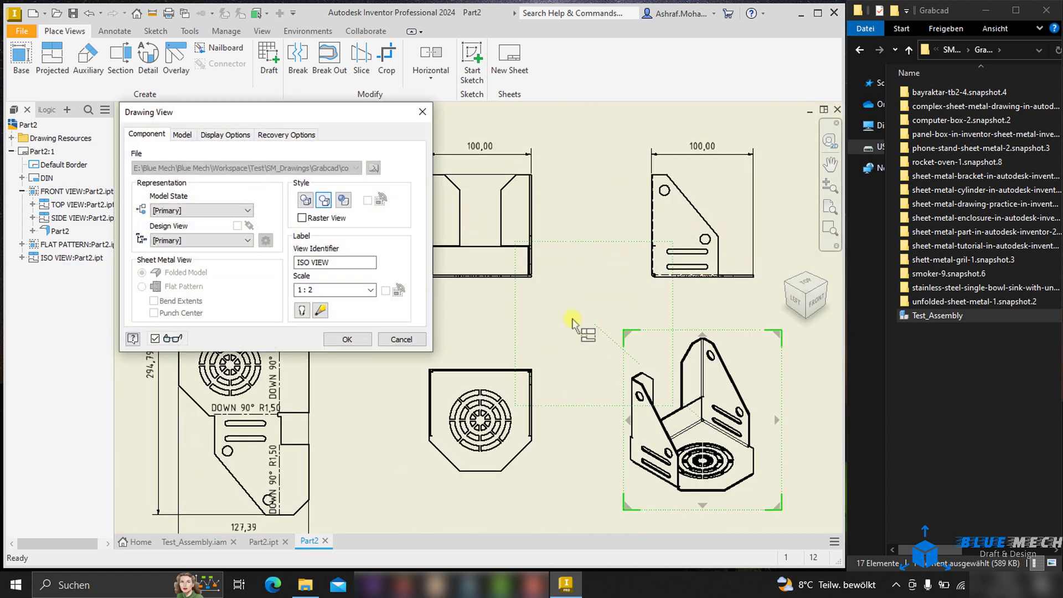
{"action": "left_click", "coordinate": [404, 336]}
{"action": "scroll", "coordinate": [379, 300], "scroll_direction": "down", "scroll_amount": 2}
{"action": "middle_click_drag", "start_coordinate": [378, 300], "coordinate": [437, 298]}
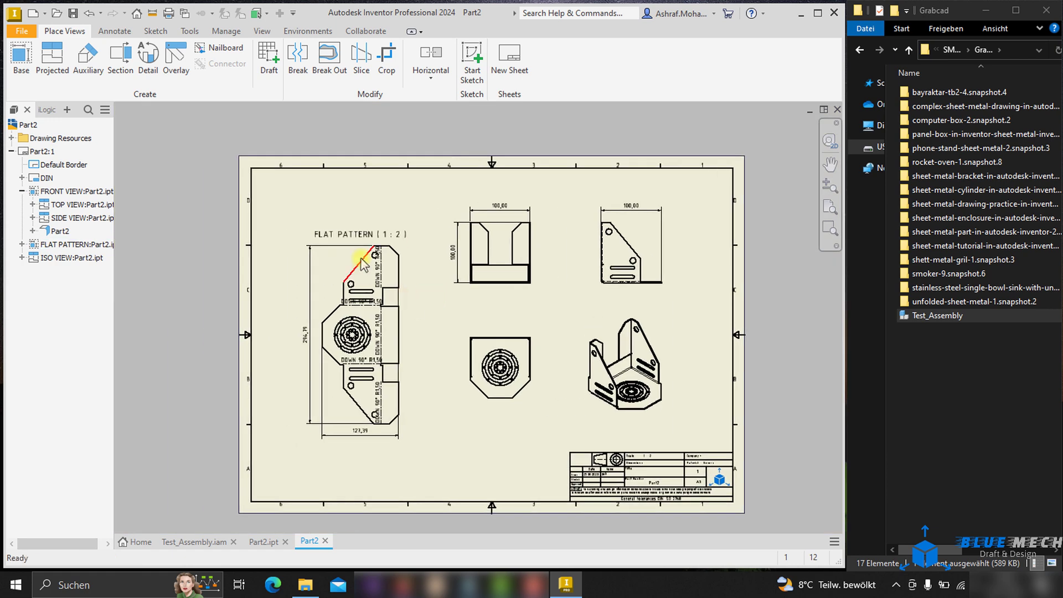
{"action": "double_click", "coordinate": [337, 254]}
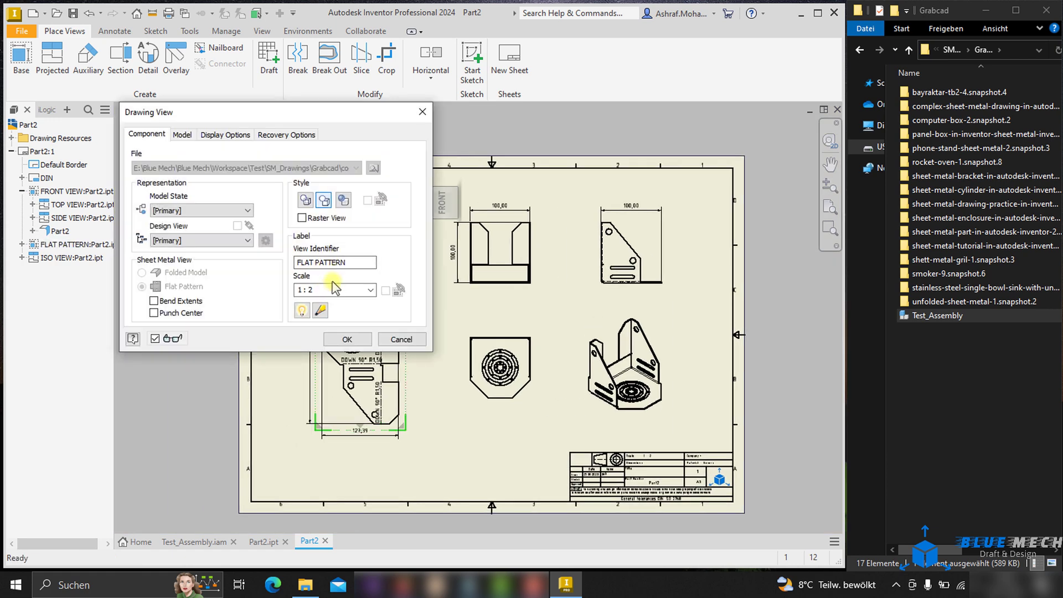
{"action": "left_click", "coordinate": [348, 290]}
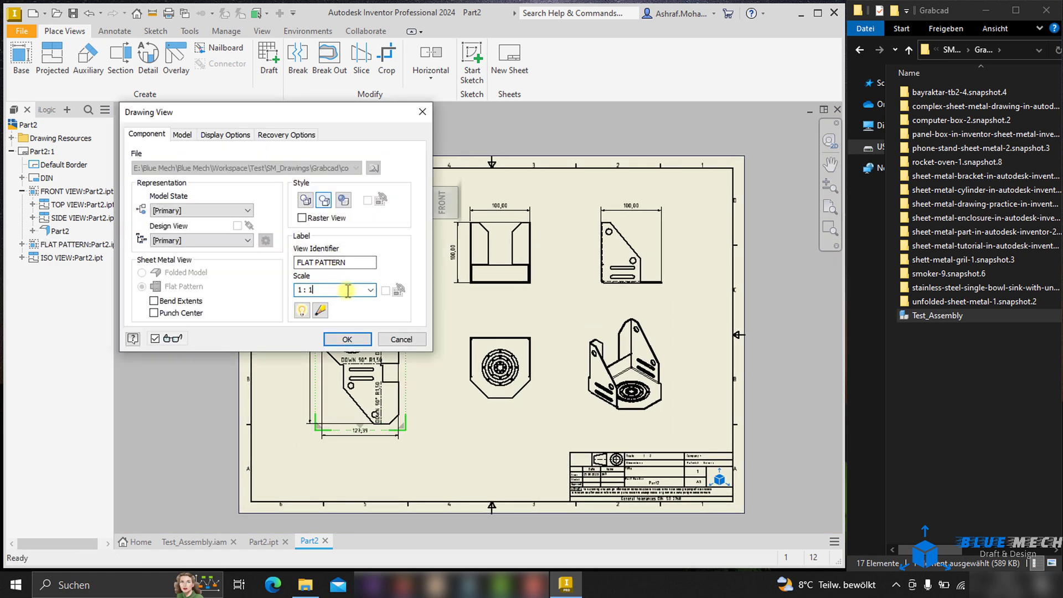
{"action": "key", "text": "Return"}
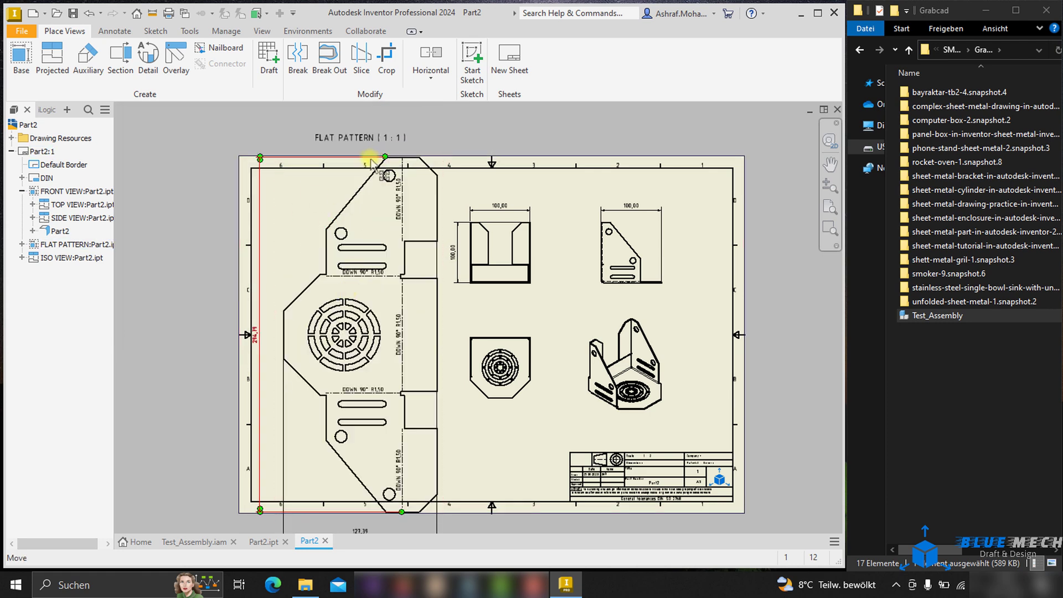
{"action": "left_click", "coordinate": [95, 17]}
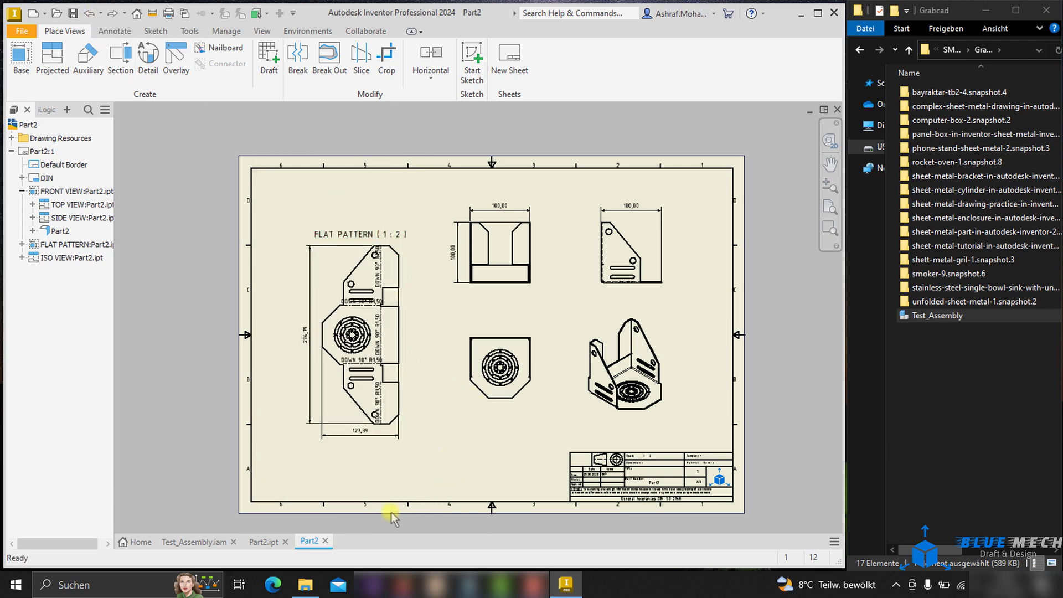
Discard the Part2 drawing, delete Part2's Flat Pattern, and regenerate the drawing with SMDC.
{"action": "left_click", "coordinate": [326, 541]}
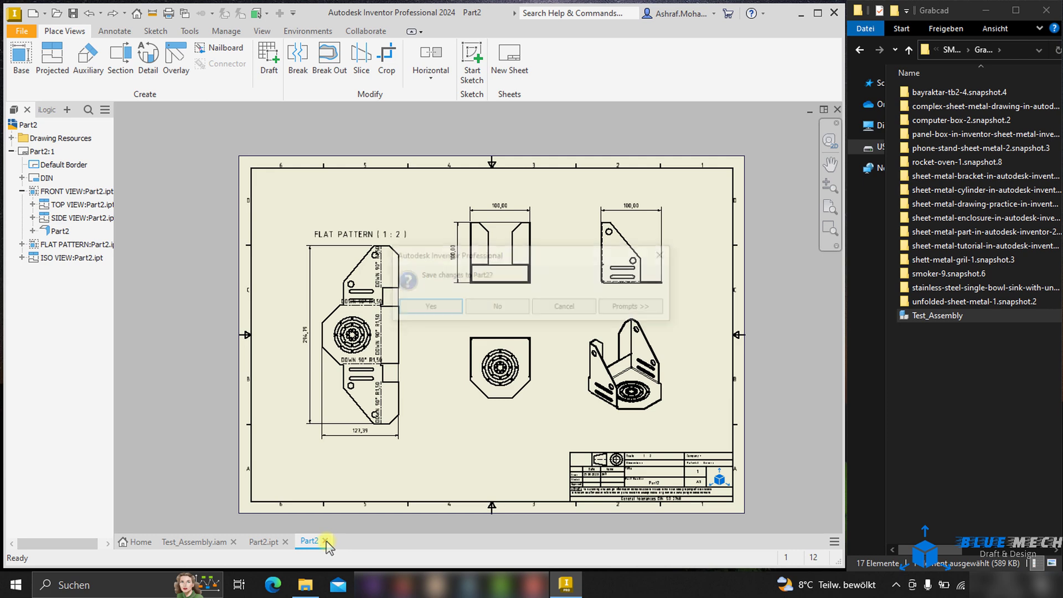
{"action": "left_click", "coordinate": [492, 306]}
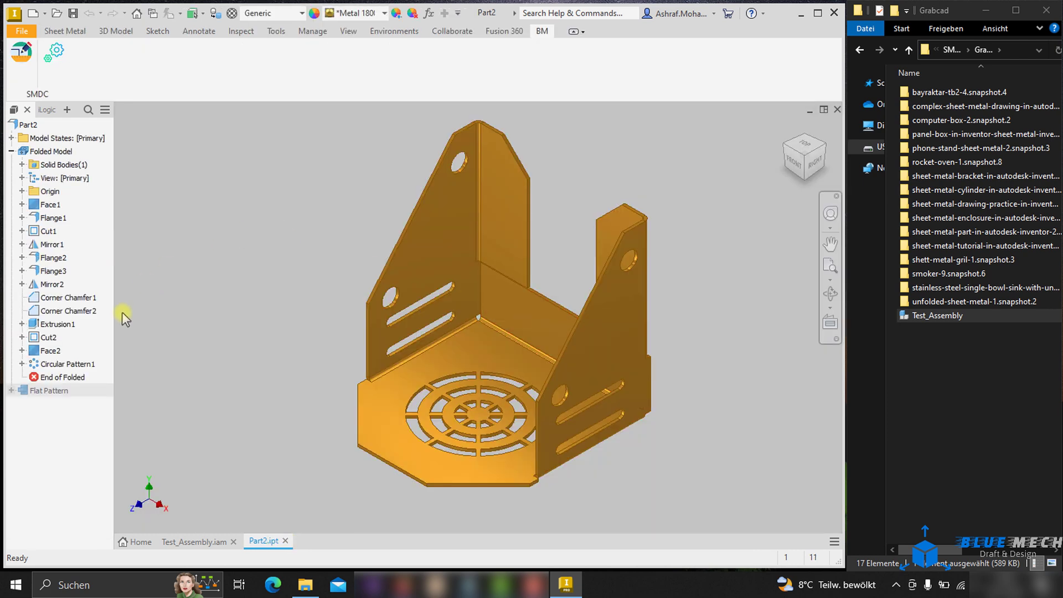
{"action": "right_click", "coordinate": [49, 390]}
{"action": "left_click", "coordinate": [93, 381]}
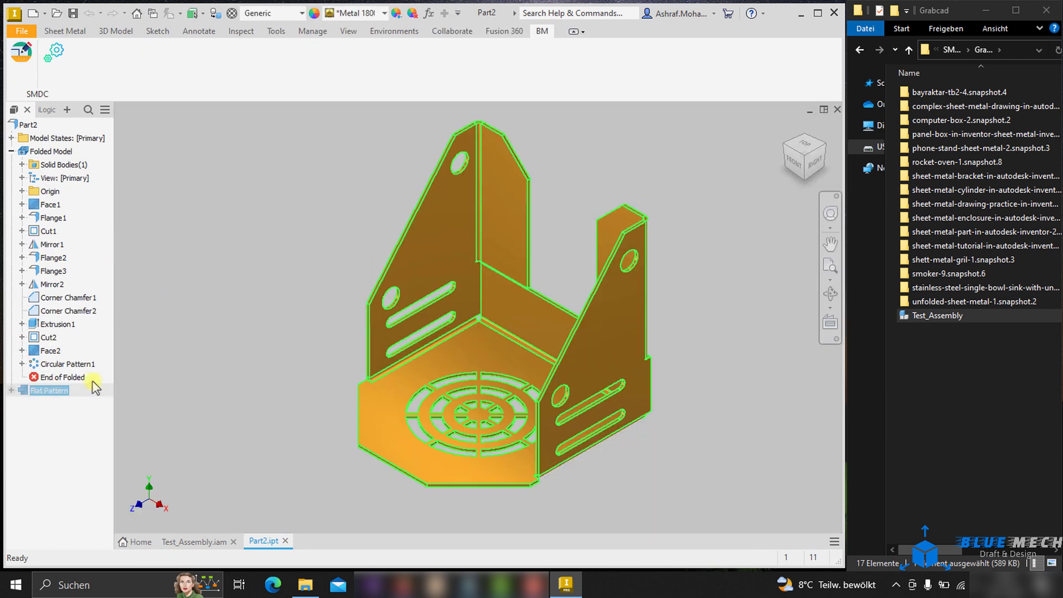
{"action": "left_click", "coordinate": [469, 307]}
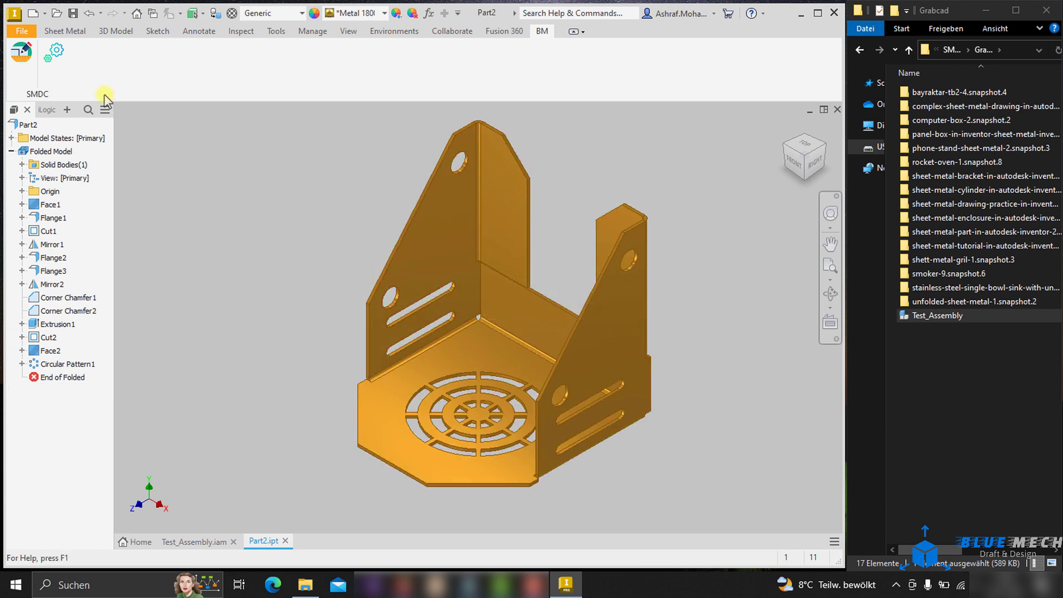
{"action": "left_click", "coordinate": [24, 61]}
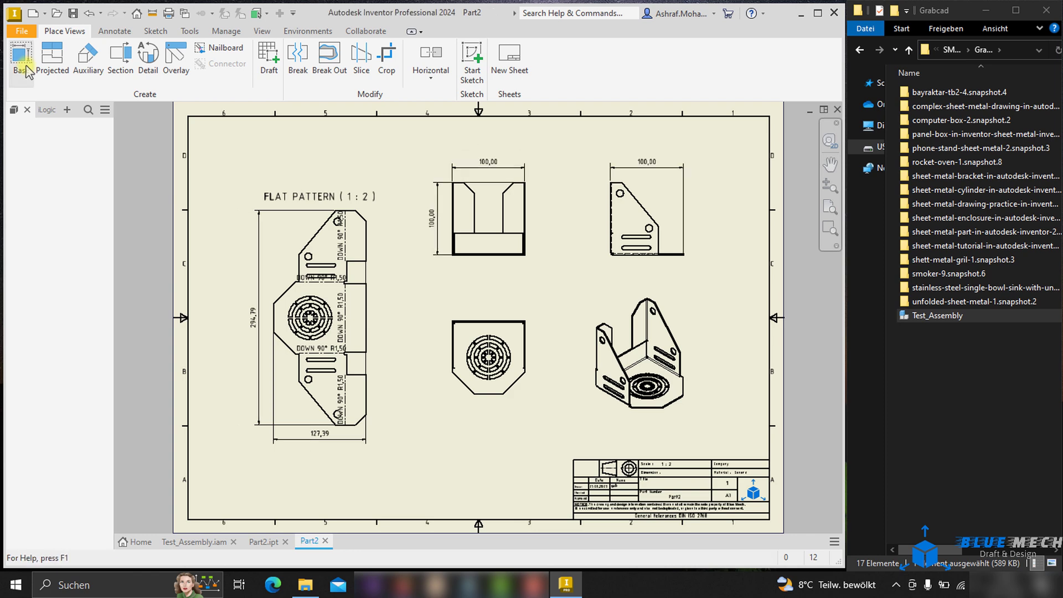
Close the Part2 drawing without saving and close Part2.ipt saving its changes.
{"action": "left_click", "coordinate": [326, 541]}
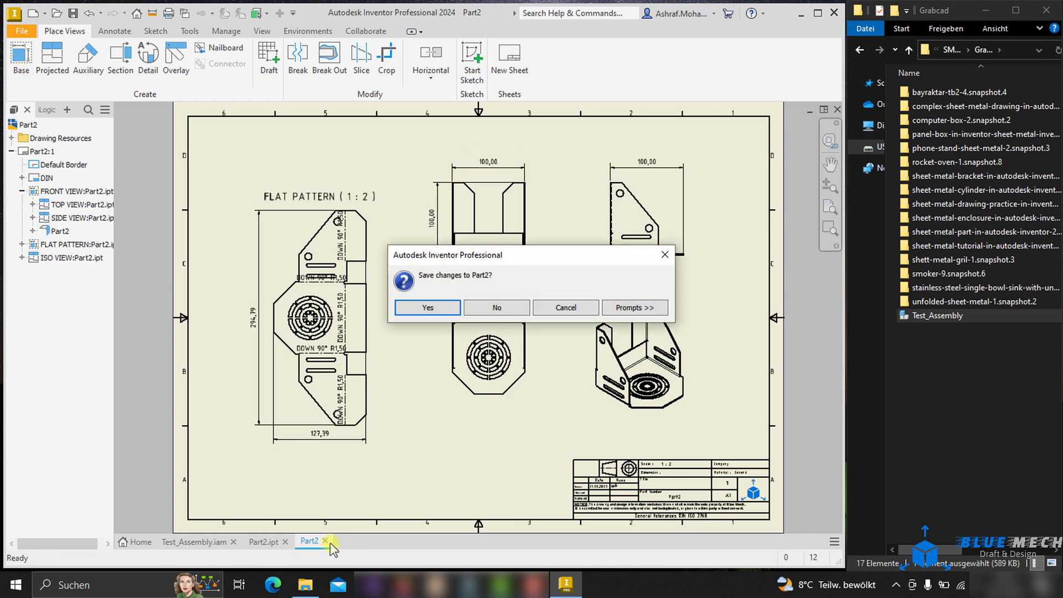
{"action": "left_click", "coordinate": [502, 308]}
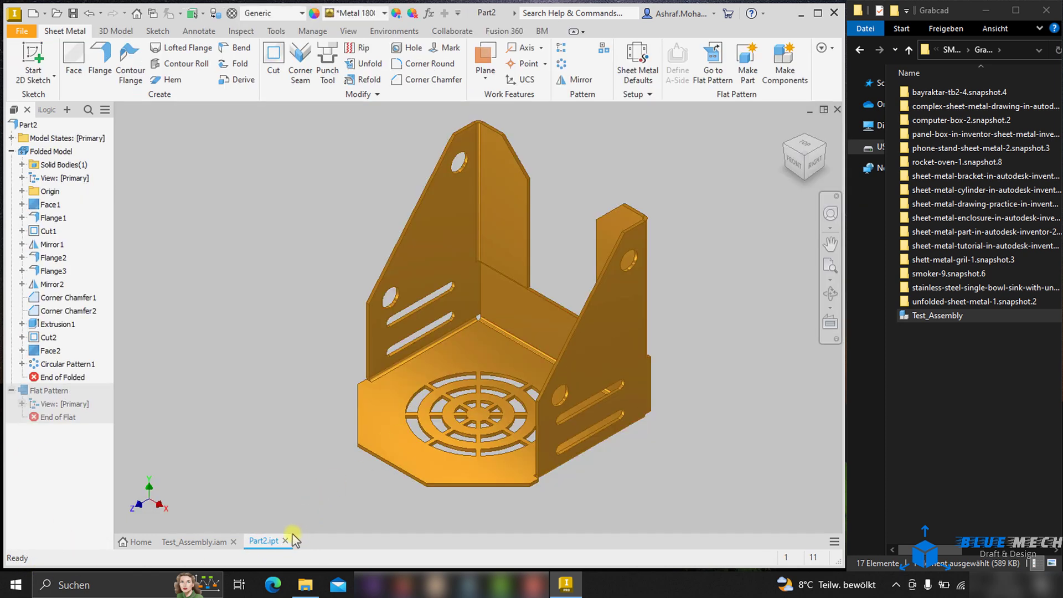
{"action": "left_click", "coordinate": [285, 541]}
{"action": "left_click", "coordinate": [441, 313]}
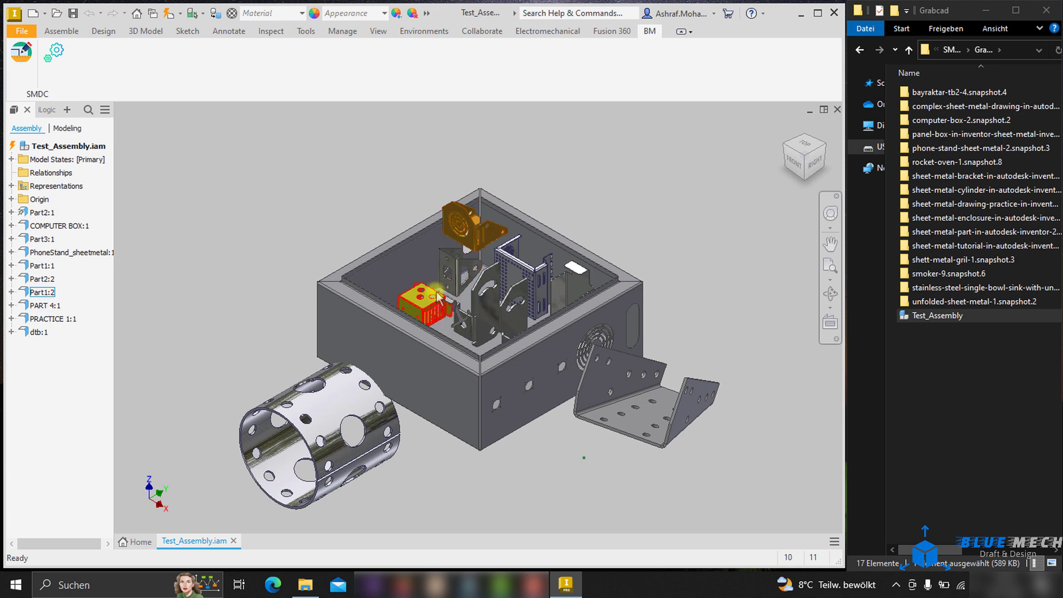
Open the triangular PART 4 bracket from Test_Assembly as its own part.
{"action": "left_click", "coordinate": [438, 302]}
{"action": "scroll", "coordinate": [482, 271], "scroll_direction": "down", "scroll_amount": 5}
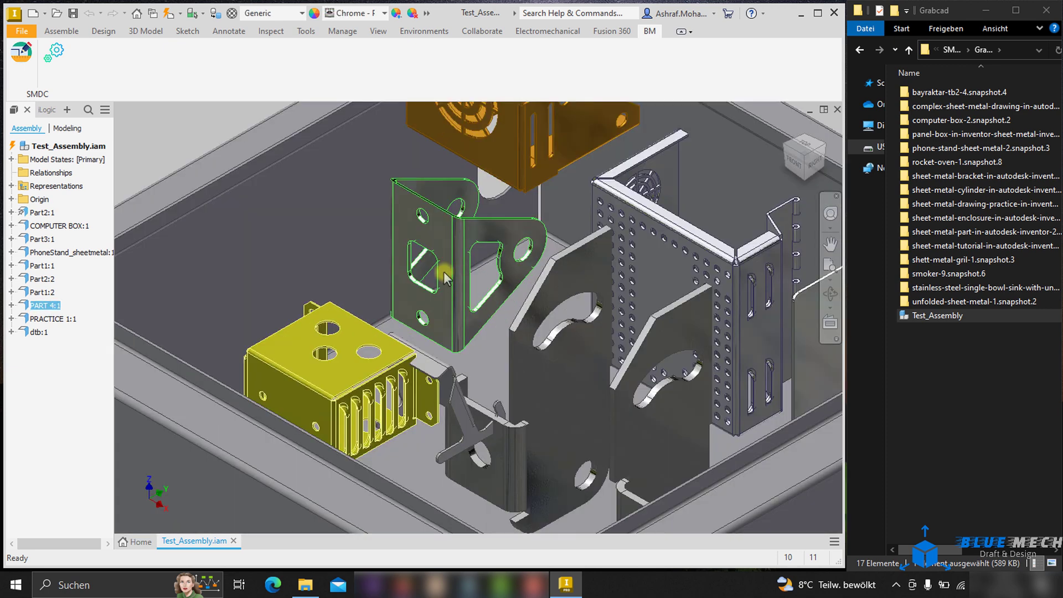
{"action": "left_click", "coordinate": [645, 216]}
{"action": "right_click", "coordinate": [644, 214]}
{"action": "key", "text": "Escape"}
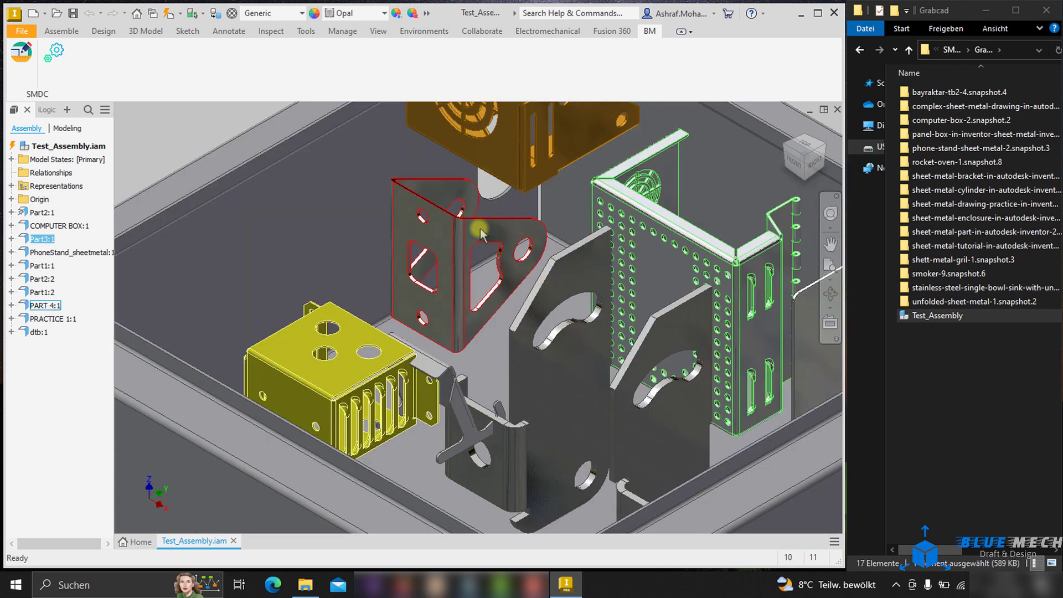
{"action": "left_click", "coordinate": [476, 233]}
{"action": "right_click", "coordinate": [475, 244]}
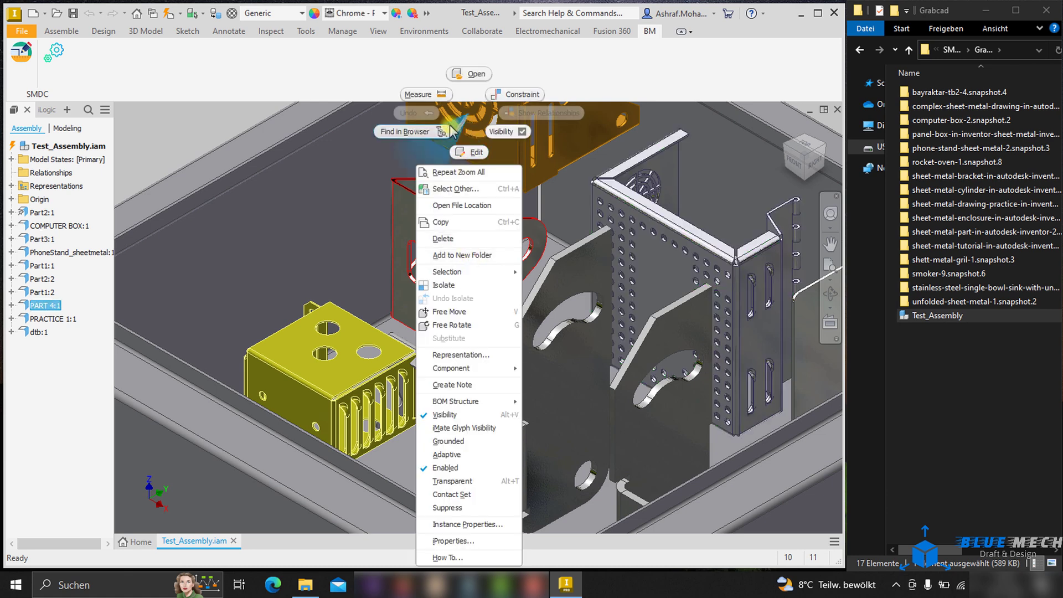
{"action": "left_click", "coordinate": [471, 81]}
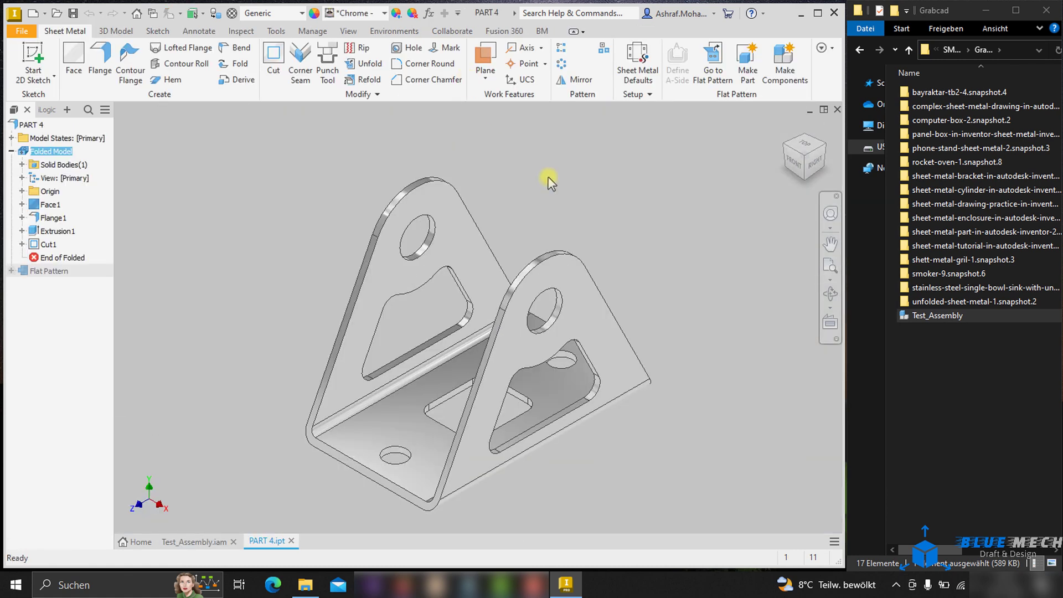
Delete PART 4's Flat Pattern node.
{"action": "right_click", "coordinate": [59, 271]}
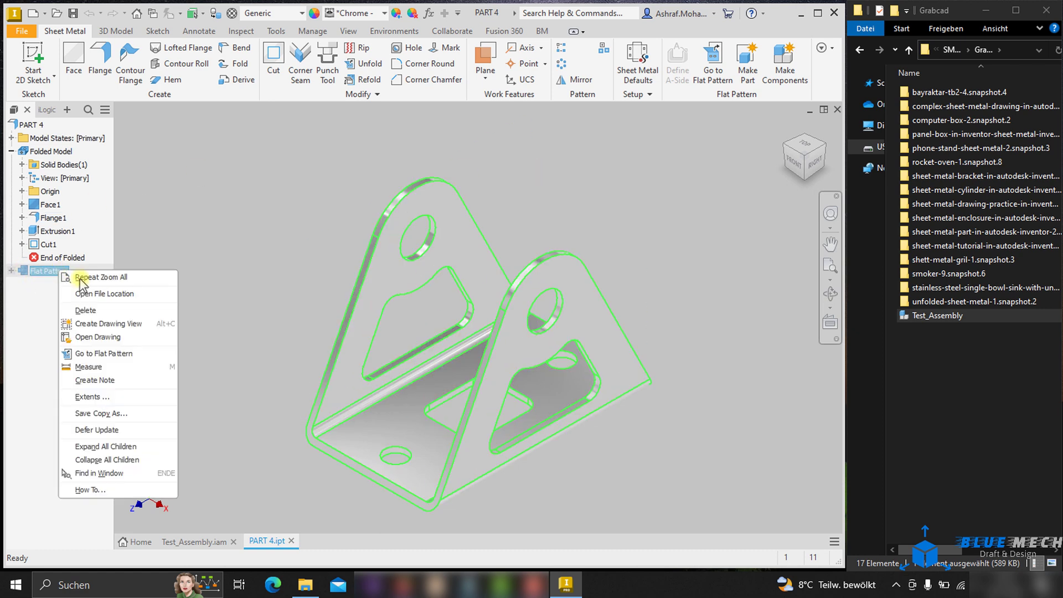
{"action": "left_click", "coordinate": [86, 310]}
{"action": "left_click", "coordinate": [470, 306]}
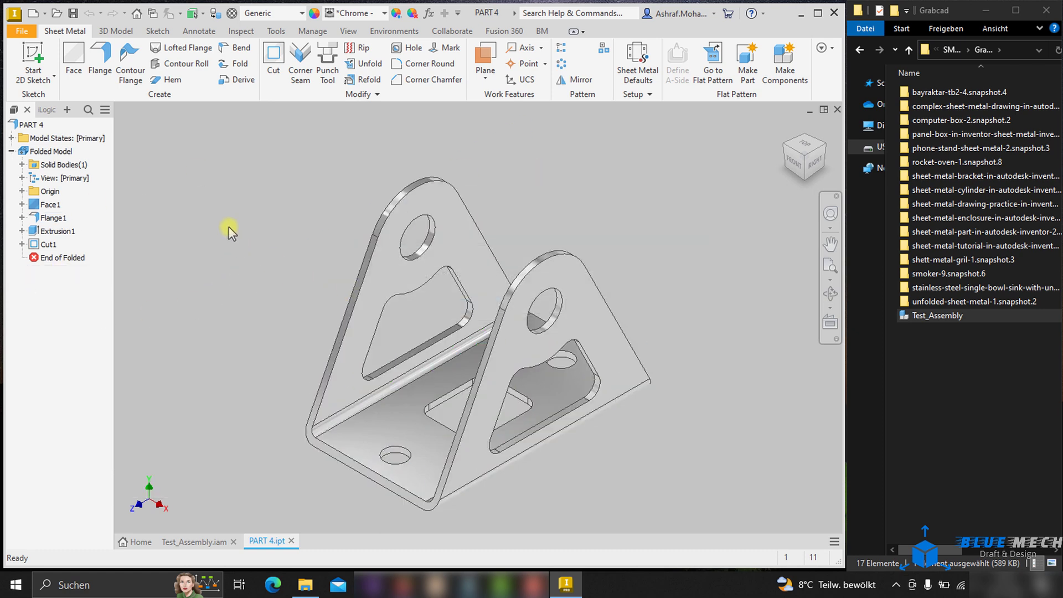
In SMDC settings, replace the standard drawing template with Blue Mech\Templates\Standard_TEst.dwg.
{"action": "left_click", "coordinate": [543, 31]}
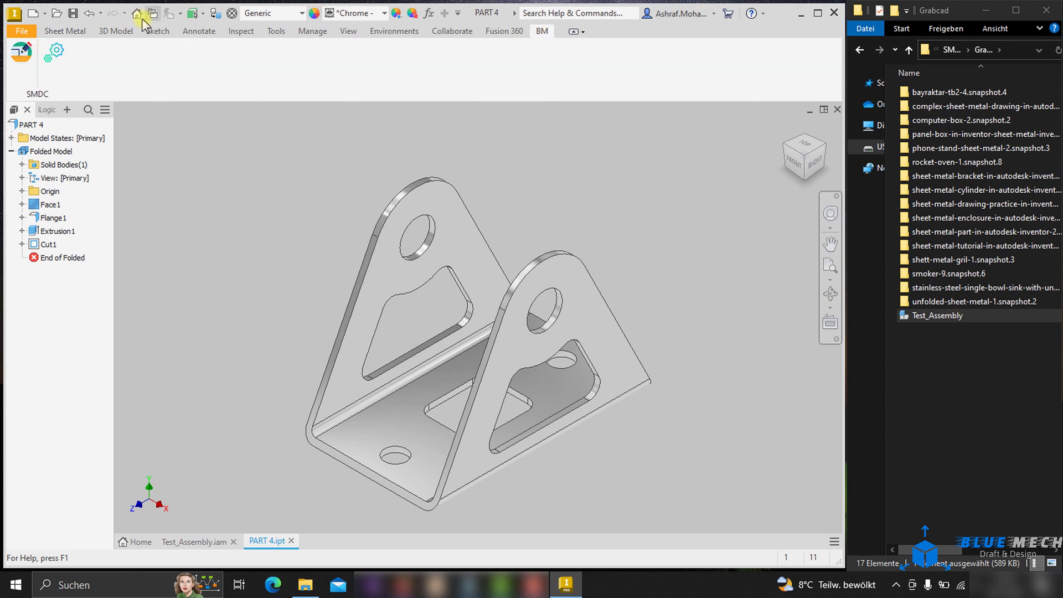
{"action": "left_click", "coordinate": [54, 54]}
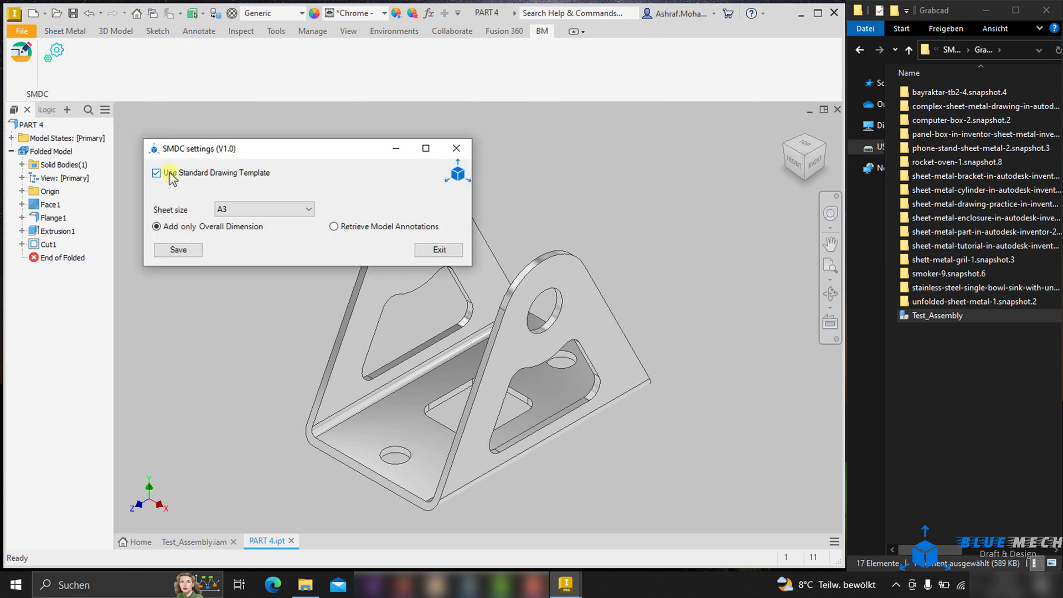
{"action": "left_click", "coordinate": [185, 174]}
{"action": "left_click", "coordinate": [219, 190]}
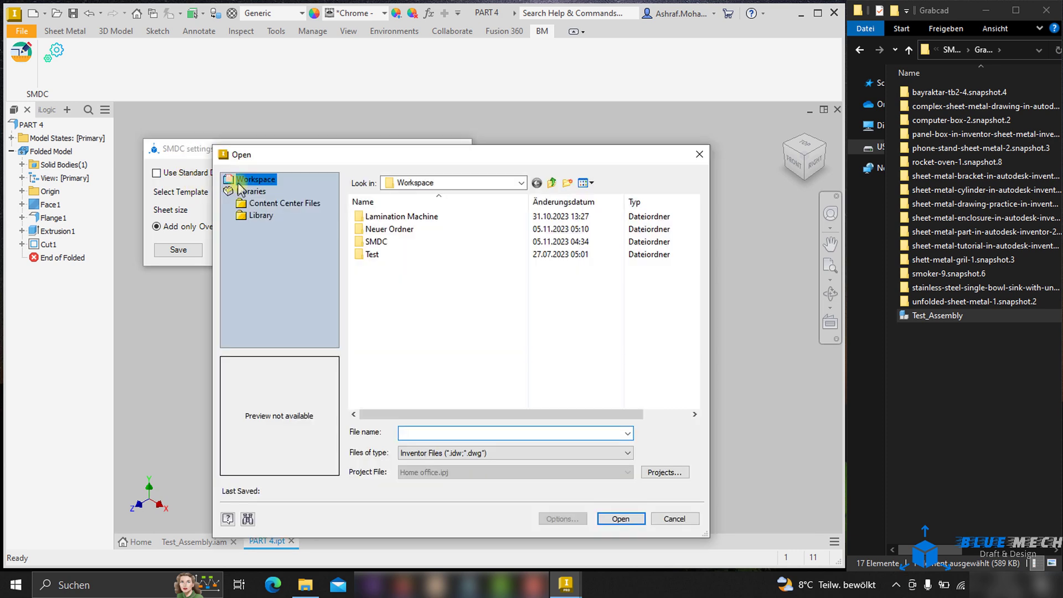
{"action": "left_click", "coordinate": [552, 183]}
{"action": "left_click", "coordinate": [551, 183]}
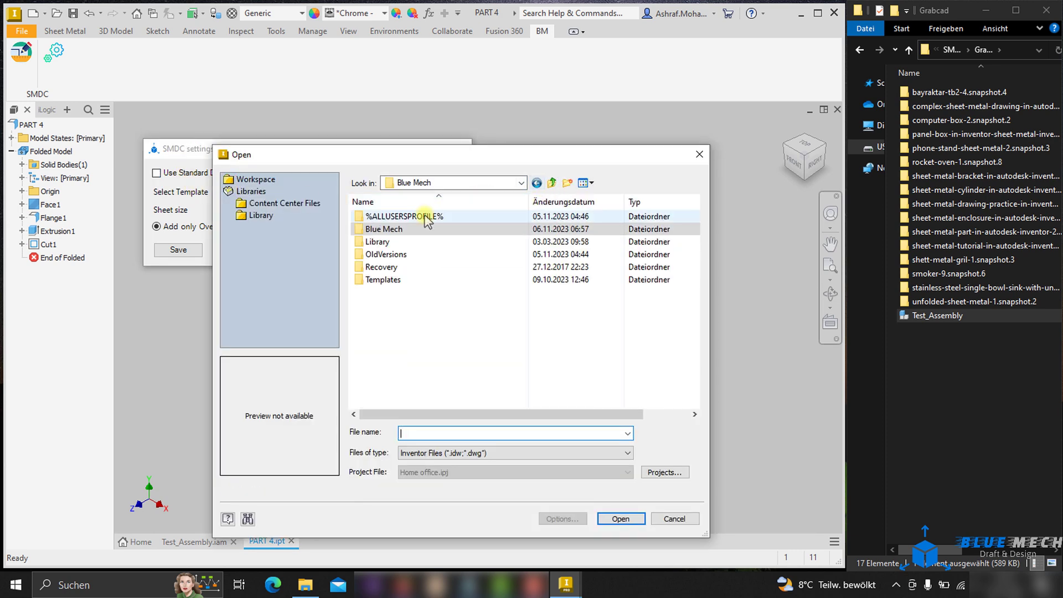
{"action": "double_click", "coordinate": [382, 279]}
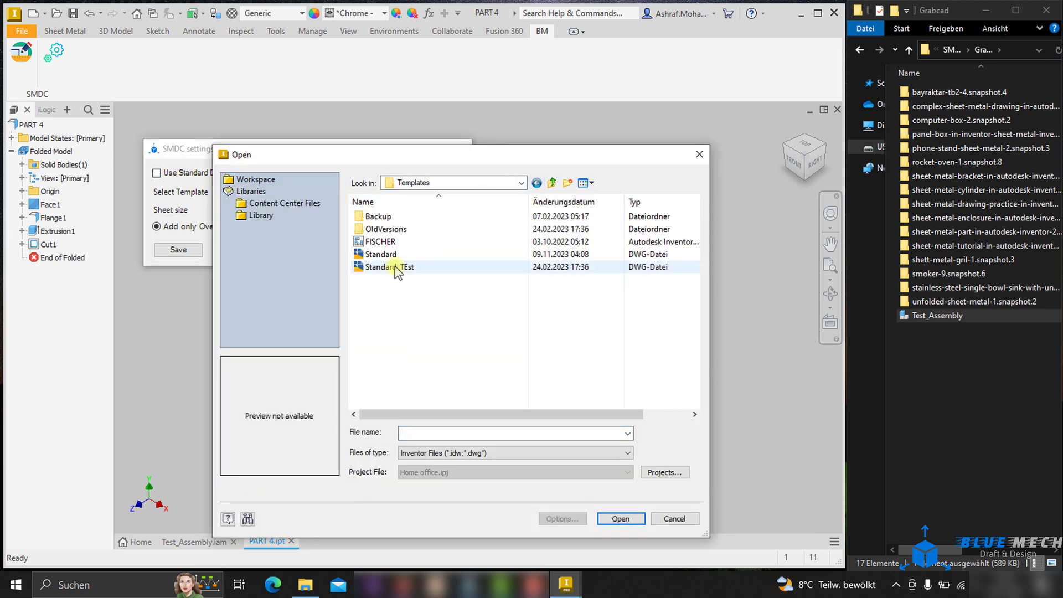
{"action": "left_click", "coordinate": [424, 268]}
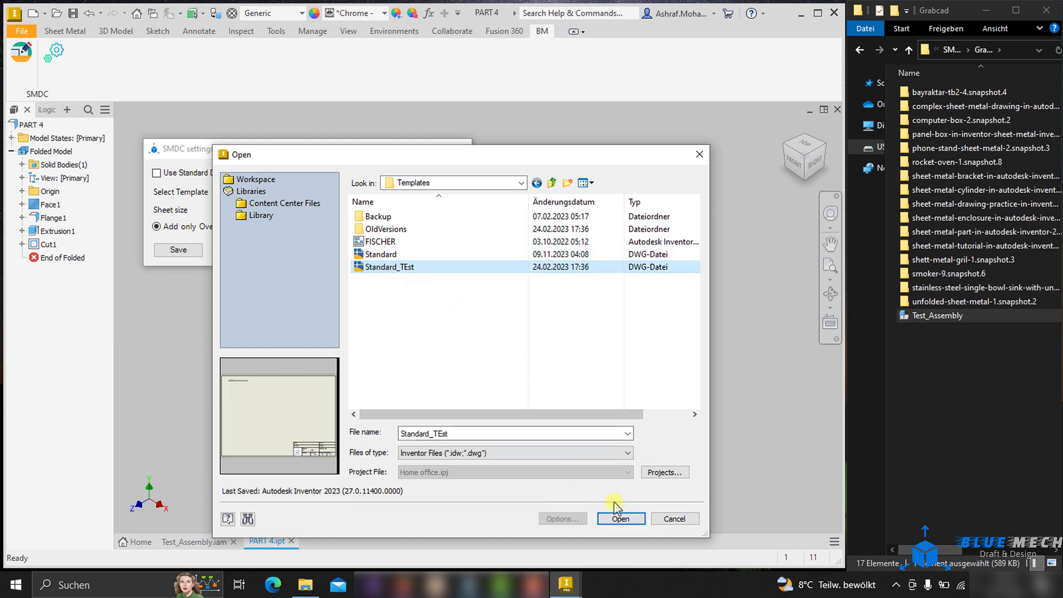
{"action": "left_click", "coordinate": [618, 515]}
{"action": "left_click", "coordinate": [476, 338]}
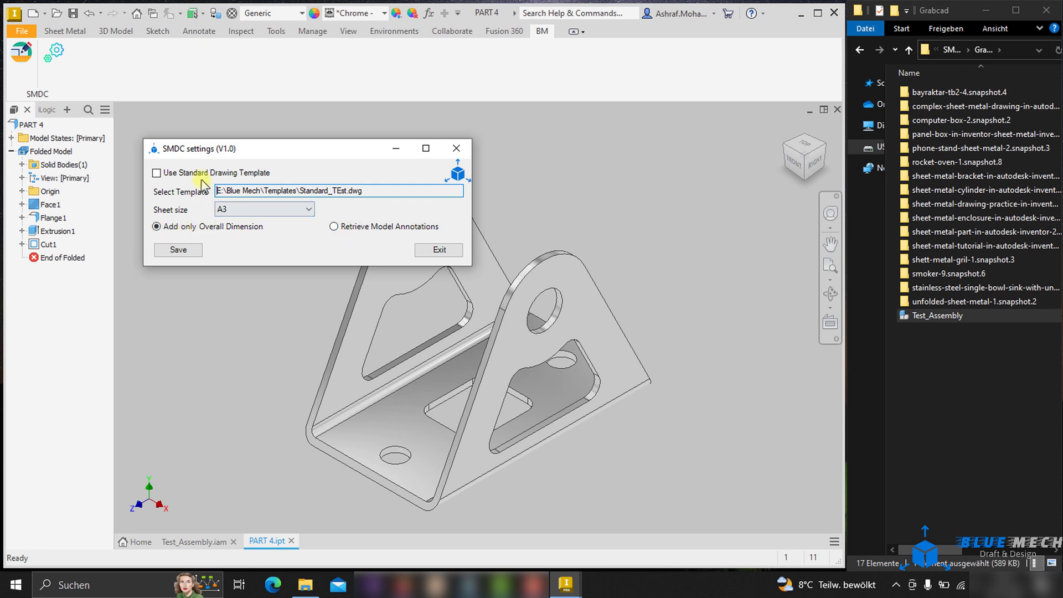
Review SMDC's sheet size list, then generate the PART 4 drawing with a 1:1 flat pattern.
{"action": "left_click", "coordinate": [433, 250]}
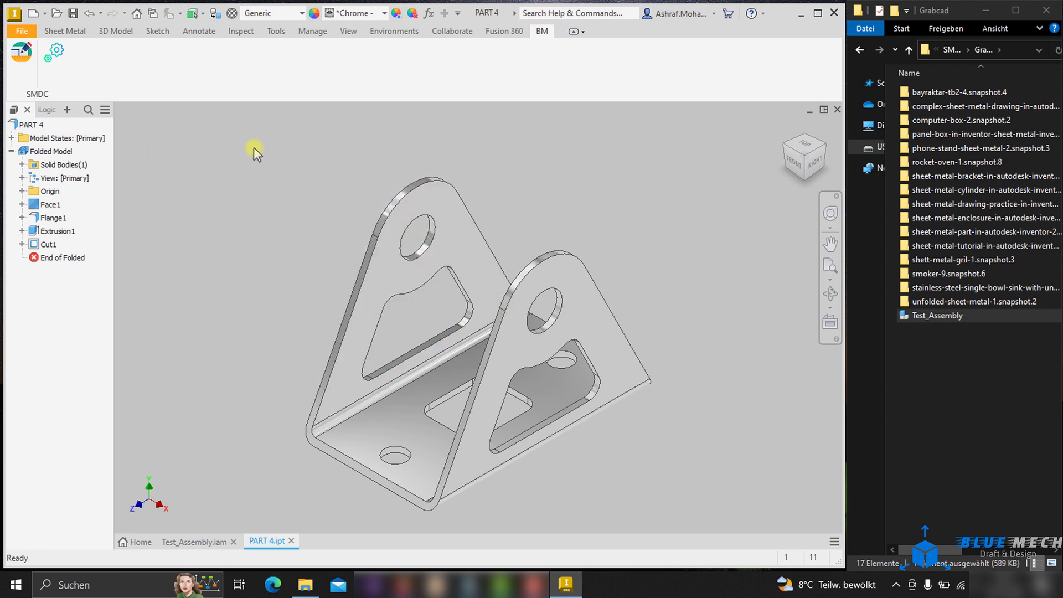
{"action": "left_click", "coordinate": [55, 52]}
{"action": "left_click", "coordinate": [351, 164]}
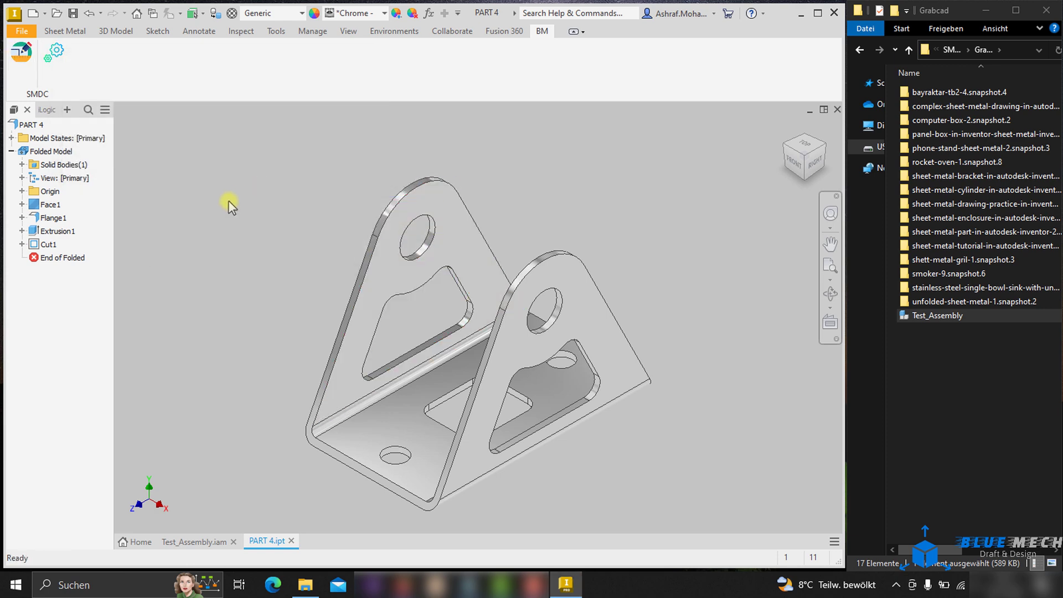
{"action": "left_click", "coordinate": [65, 55]}
{"action": "left_click", "coordinate": [217, 139]}
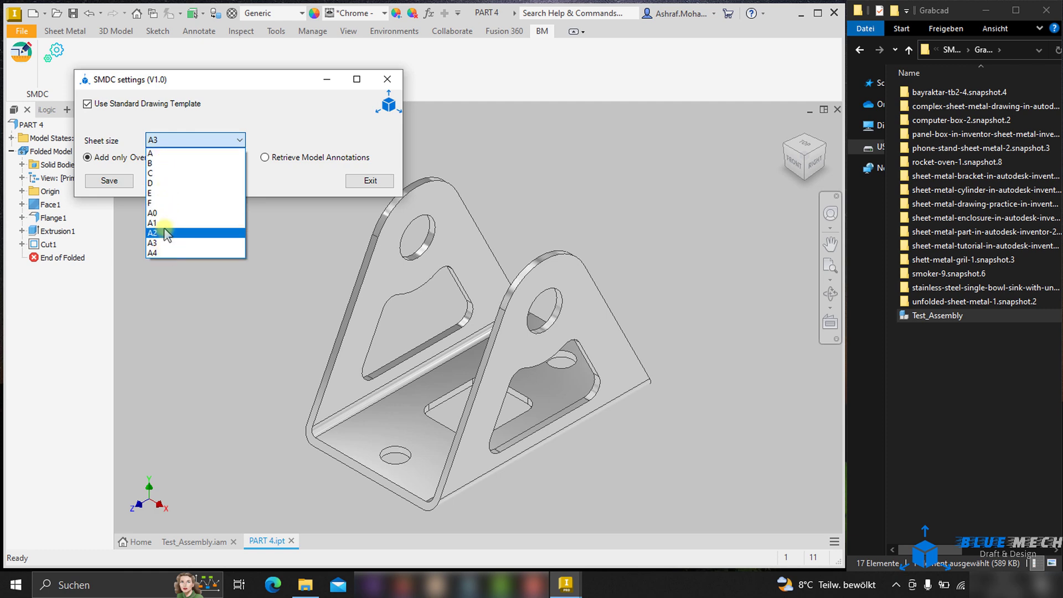
{"action": "left_click", "coordinate": [356, 178]}
{"action": "left_click", "coordinate": [367, 181]}
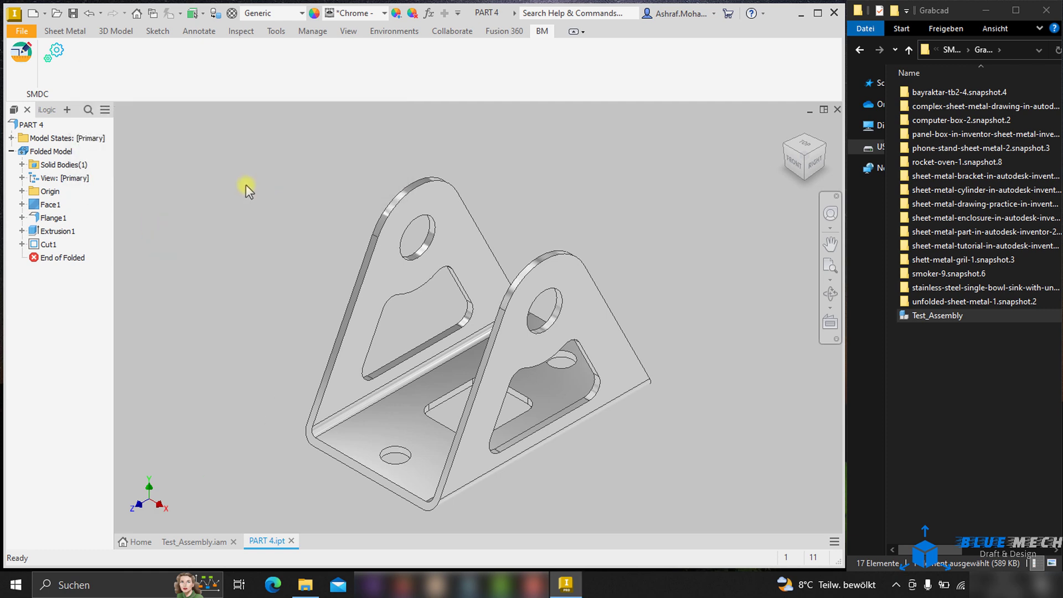
{"action": "left_click", "coordinate": [23, 64]}
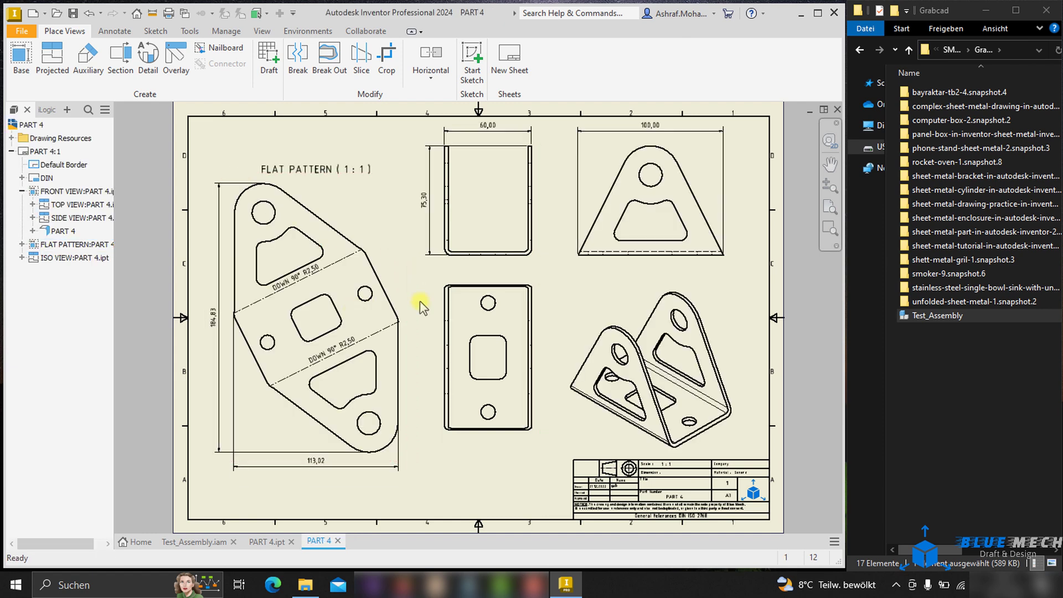
Close the PART 4 drawing and part model without saving changes.
{"action": "left_click", "coordinate": [338, 542]}
{"action": "left_click", "coordinate": [493, 240]}
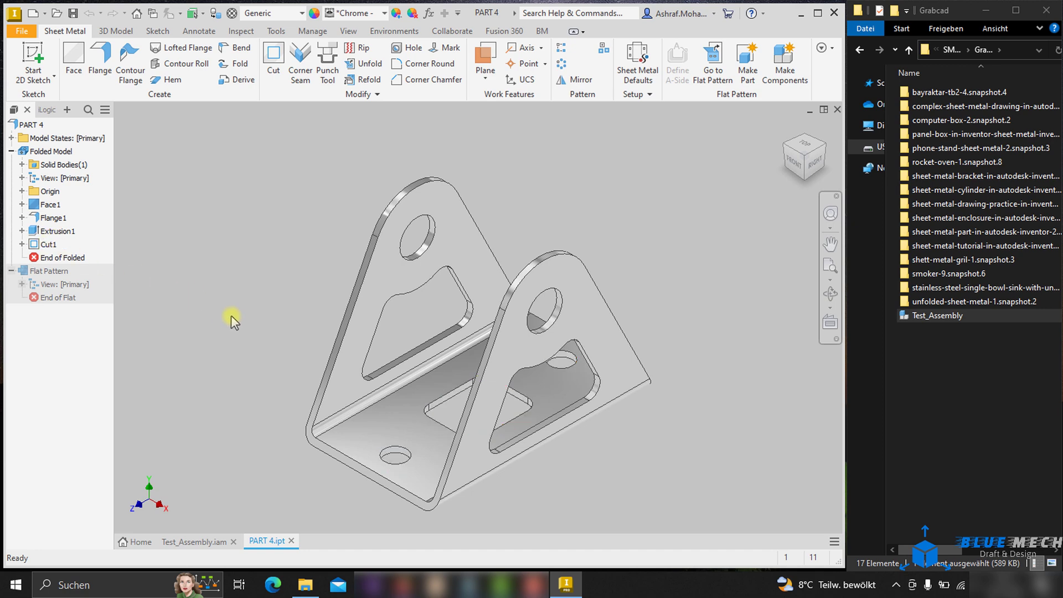
{"action": "left_click", "coordinate": [292, 541]}
{"action": "left_click", "coordinate": [497, 307]}
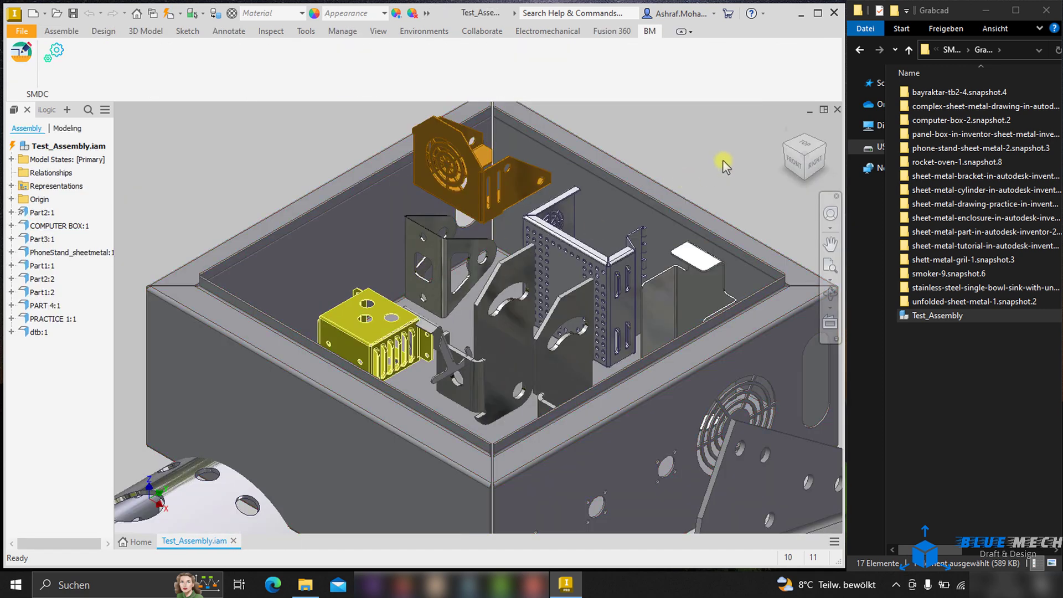
Update Test_Assembly and run SMDC to export Test_Assembly.stp.
{"action": "scroll", "coordinate": [591, 188], "scroll_direction": "down", "scroll_amount": 3}
{"action": "middle_click_drag", "start_coordinate": [592, 187], "coordinate": [627, 231]}
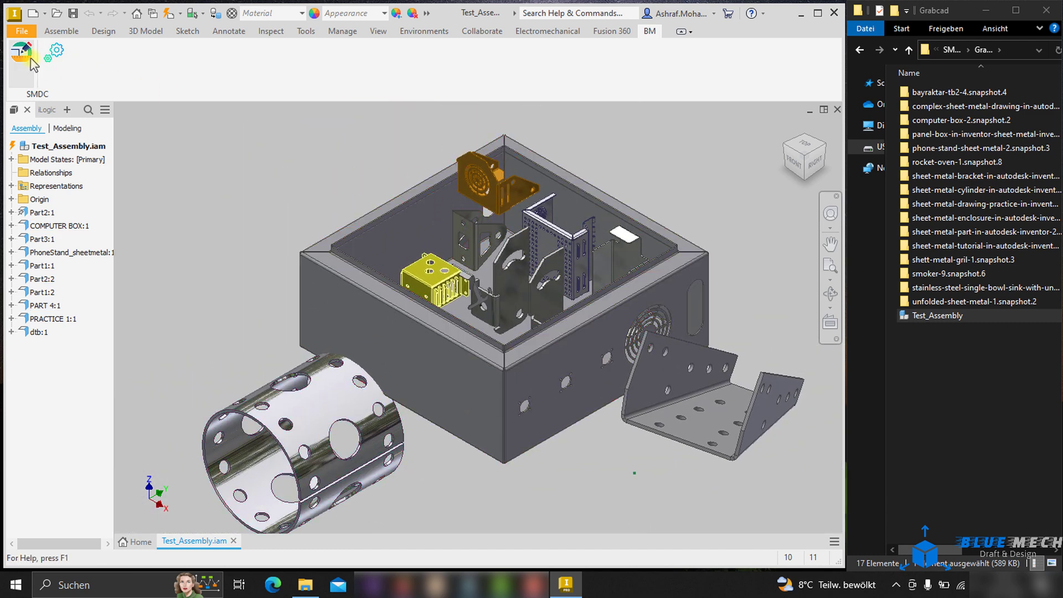
{"action": "left_click", "coordinate": [167, 14]}
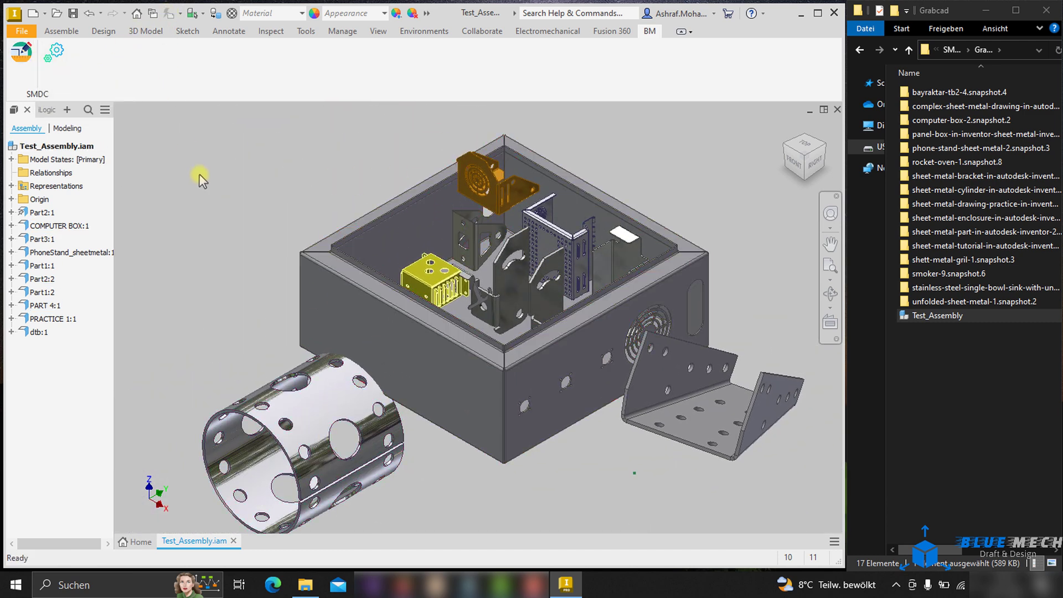
{"action": "left_click", "coordinate": [16, 55]}
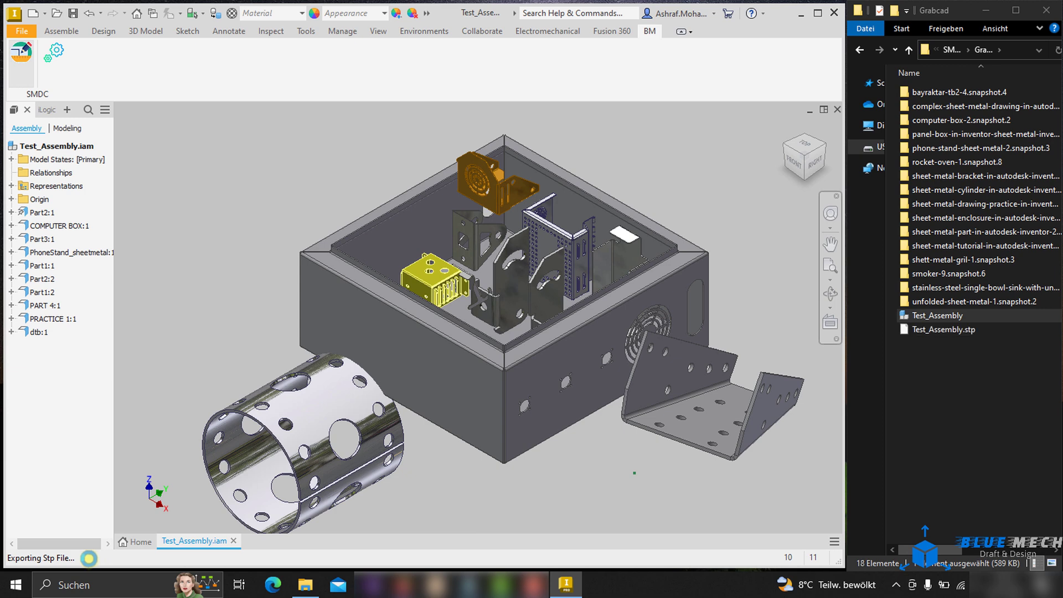
Inspect the new Test_Assembly.stp and Test_Assembly_BOM(Parts only).xlsx files in File Explorer.
{"action": "left_click", "coordinate": [964, 332]}
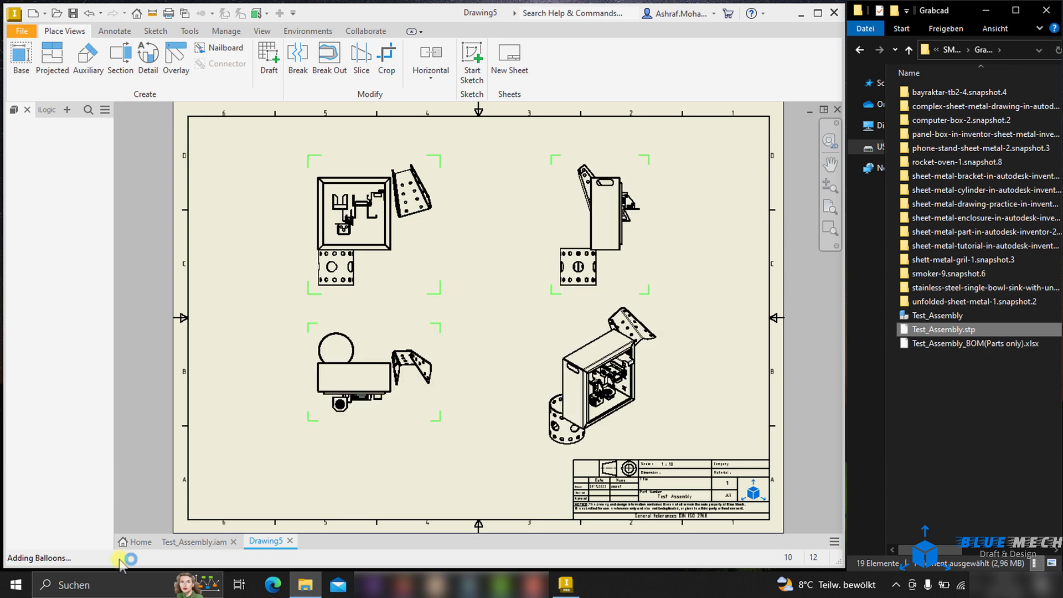
{"action": "left_click", "coordinate": [950, 344]}
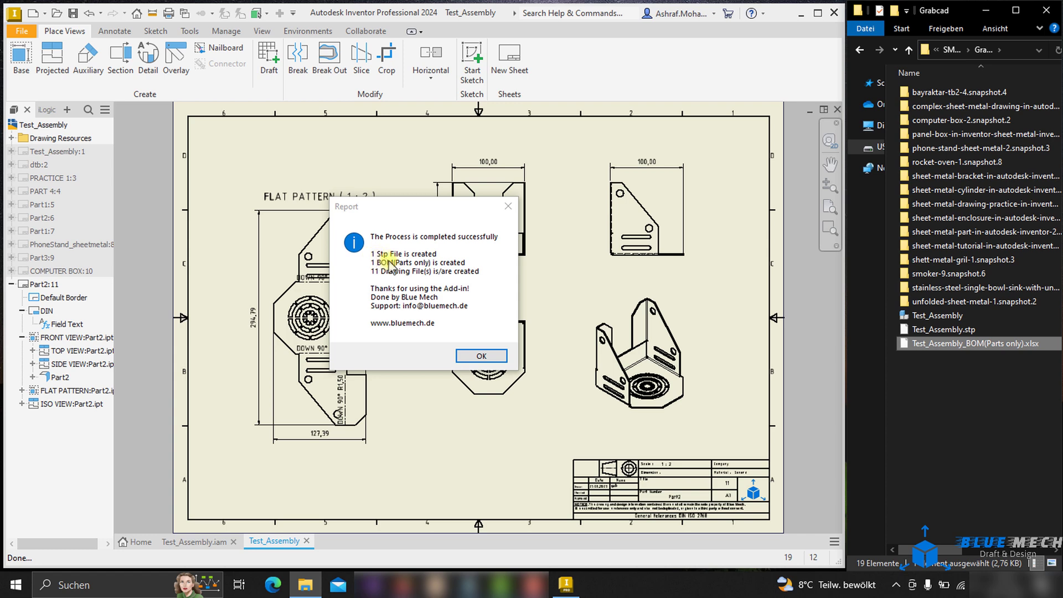
Dismiss the SMDC completion report and activate the Test_Assembly:1 sheet.
{"action": "left_click", "coordinate": [480, 354]}
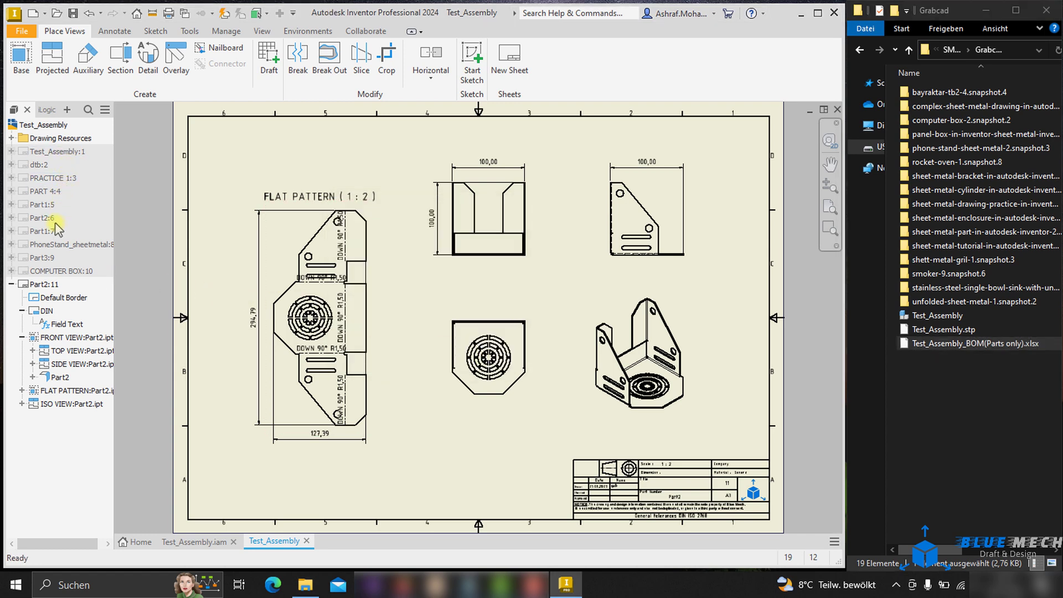
{"action": "double_click", "coordinate": [49, 149]}
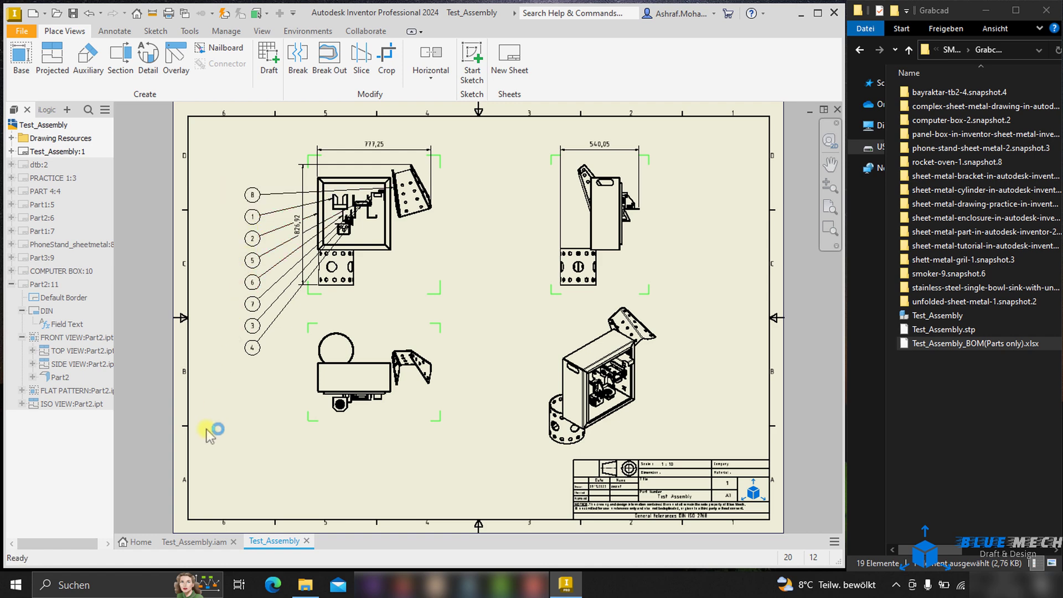
{"action": "middle_click_drag", "start_coordinate": [393, 475], "coordinate": [404, 261]}
{"action": "scroll", "coordinate": [437, 310], "scroll_direction": "up", "scroll_amount": 3}
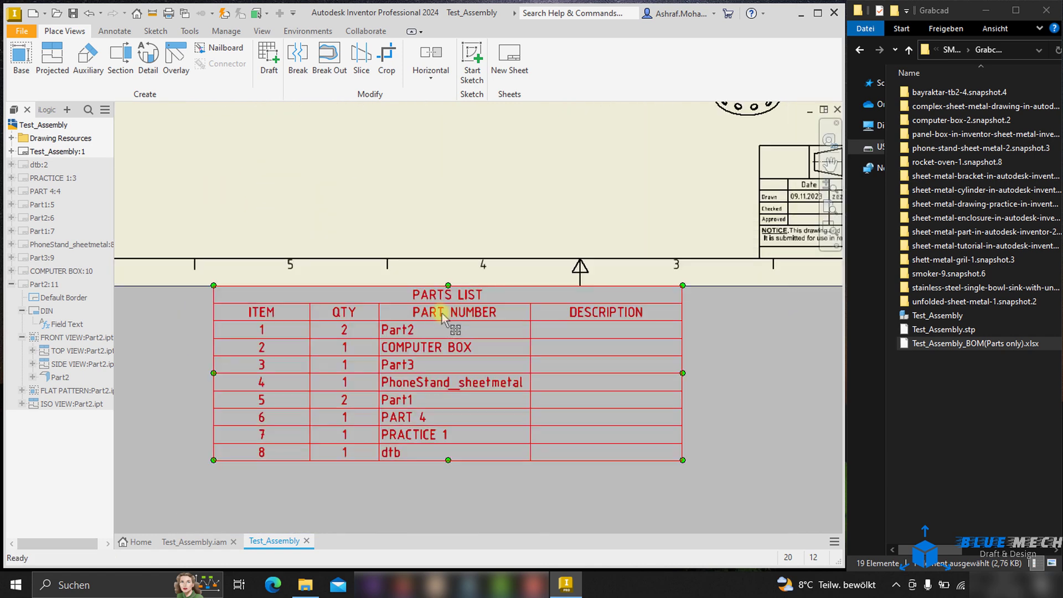
{"action": "scroll", "coordinate": [321, 351], "scroll_direction": "down", "scroll_amount": 3}
{"action": "middle_click_drag", "start_coordinate": [364, 257], "coordinate": [391, 482]}
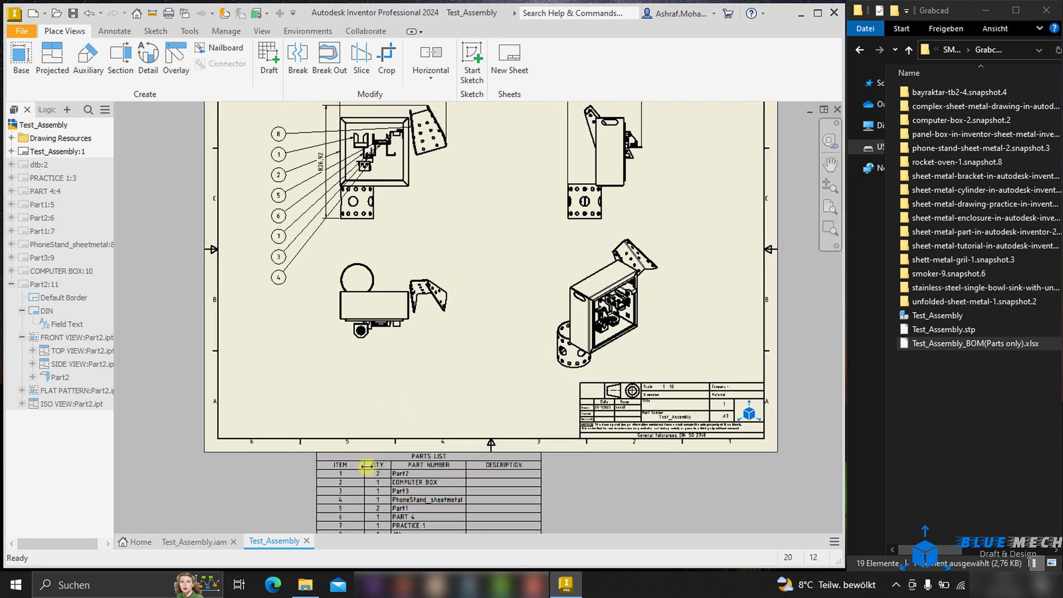
Narrow the parts list, move it to the sheet's lower left, and close the drawing.
{"action": "left_click_drag", "start_coordinate": [320, 466], "coordinate": [340, 465]}
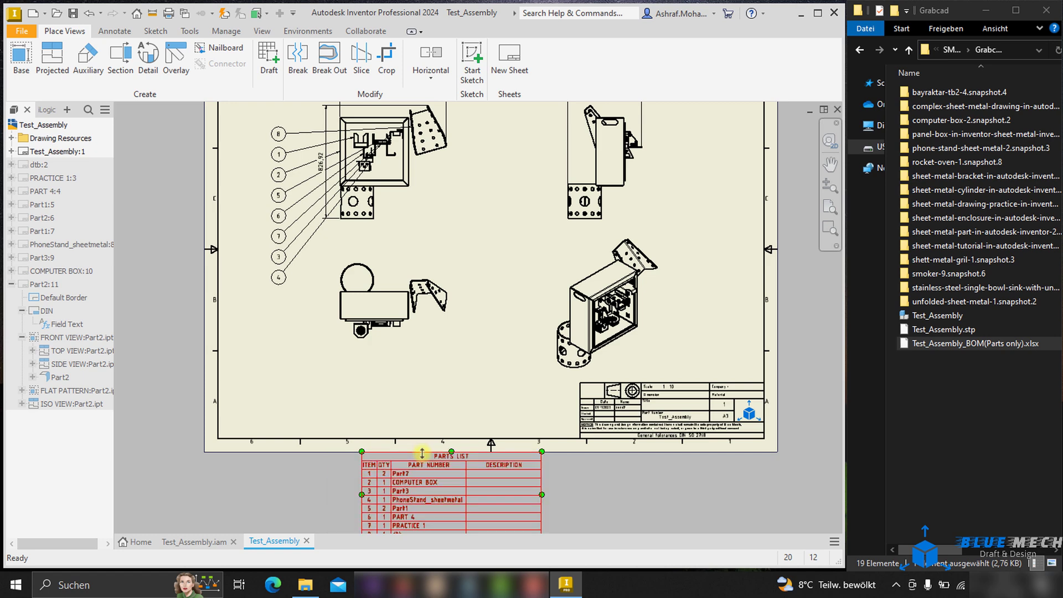
{"action": "mouse_move", "coordinate": [416, 456]}
{"action": "left_mouse_down"}
{"action": "mouse_move", "coordinate": [277, 370]}
{"action": "mouse_move", "coordinate": [292, 361]}
{"action": "left_mouse_up"}
{"action": "scroll", "coordinate": [281, 373], "scroll_direction": "down", "scroll_amount": 3}
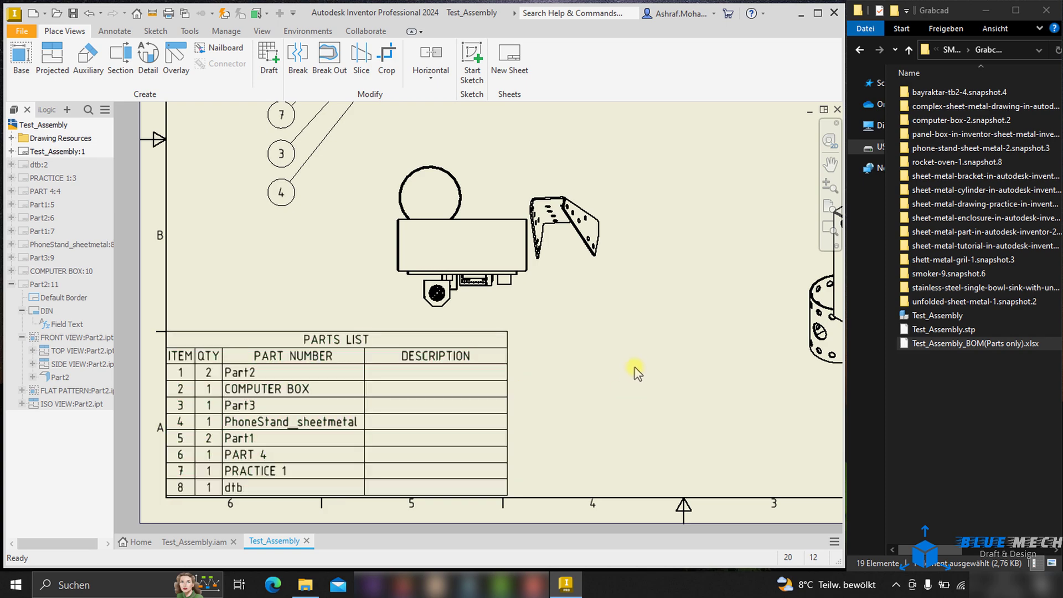
{"action": "scroll", "coordinate": [636, 372], "scroll_direction": "up", "scroll_amount": 3}
{"action": "scroll", "coordinate": [491, 423], "scroll_direction": "down", "scroll_amount": 3}
{"action": "scroll", "coordinate": [491, 422], "scroll_direction": "up", "scroll_amount": 1}
{"action": "middle_click_drag", "start_coordinate": [491, 423], "coordinate": [440, 475]}
{"action": "scroll", "coordinate": [486, 432], "scroll_direction": "up", "scroll_amount": 2}
{"action": "scroll", "coordinate": [316, 420], "scroll_direction": "down", "scroll_amount": 1}
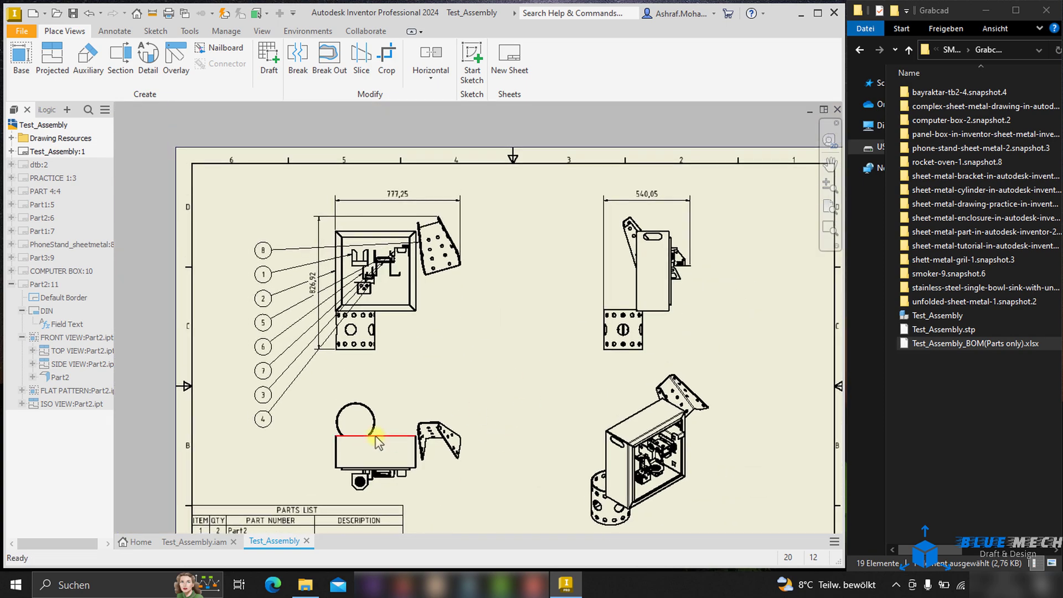
{"action": "left_click", "coordinate": [306, 541]}
Discard the assembly drawing changes, open Part1, and generate its SMDC drawing.
{"action": "left_click", "coordinate": [493, 304]}
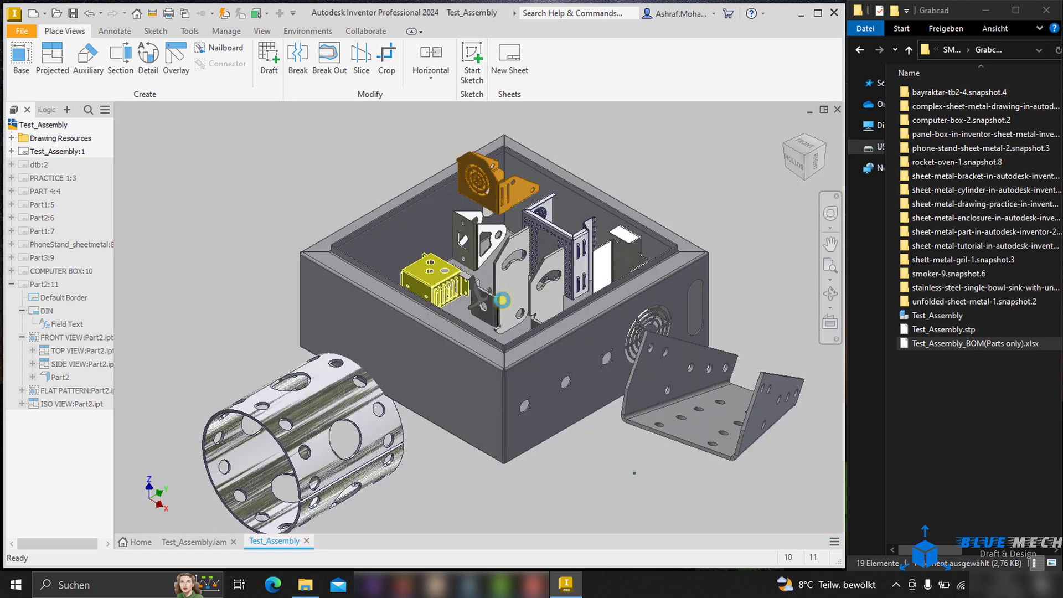
{"action": "left_click", "coordinate": [984, 383]}
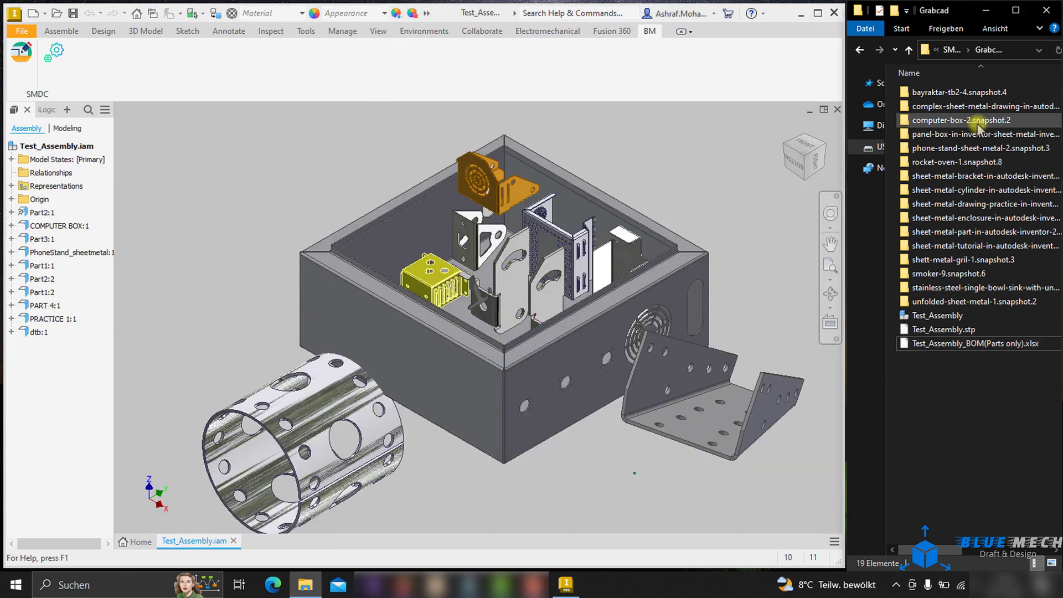
{"action": "left_click", "coordinate": [952, 50]}
{"action": "double_click", "coordinate": [929, 122]}
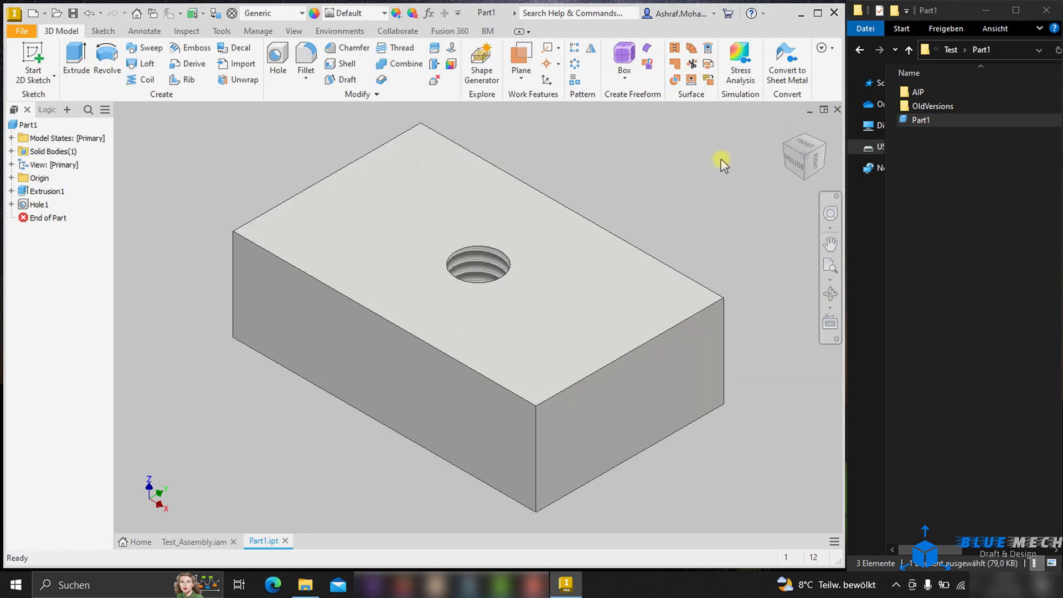
{"action": "left_click", "coordinate": [487, 31]}
{"action": "left_click", "coordinate": [22, 64]}
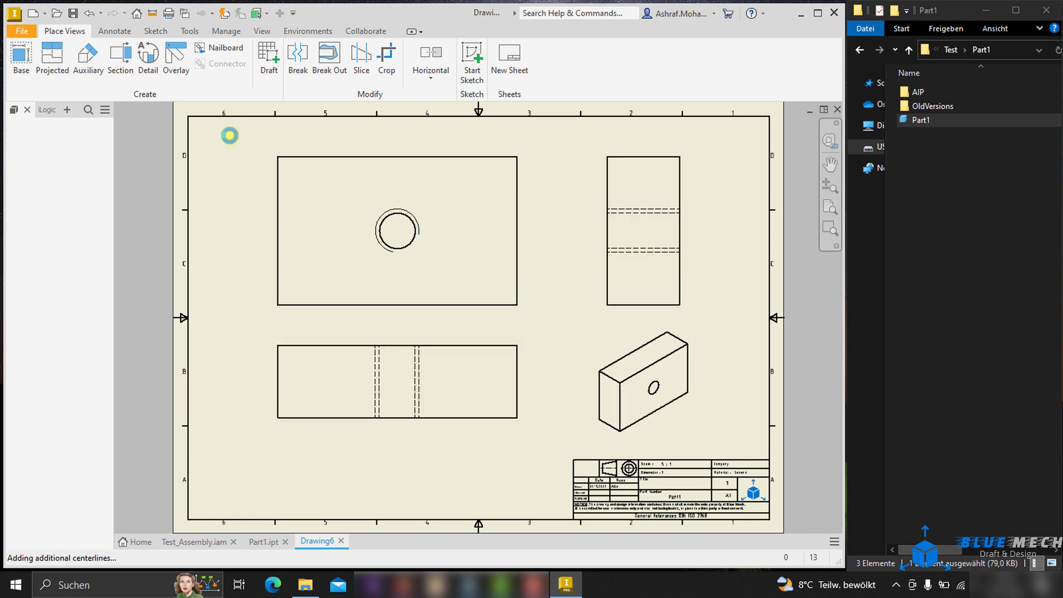
Delete the 32,91, 10,00 and 20,38 dimensions from the Part1 drawing views.
{"action": "left_click", "coordinate": [263, 542]}
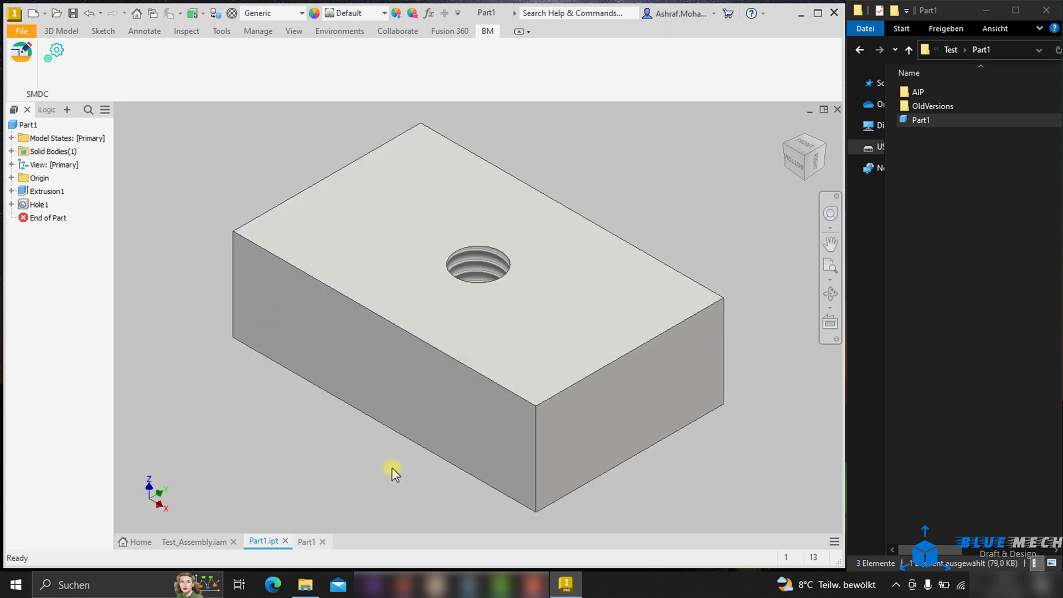
{"action": "left_click", "coordinate": [307, 541]}
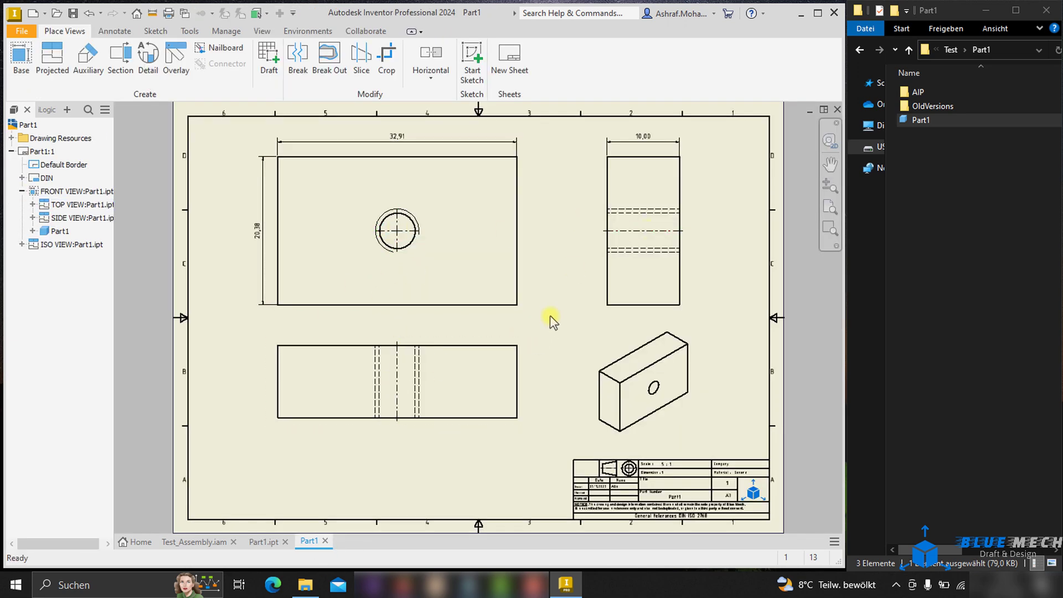
{"action": "right_click", "coordinate": [397, 174]}
{"action": "left_click", "coordinate": [398, 138]}
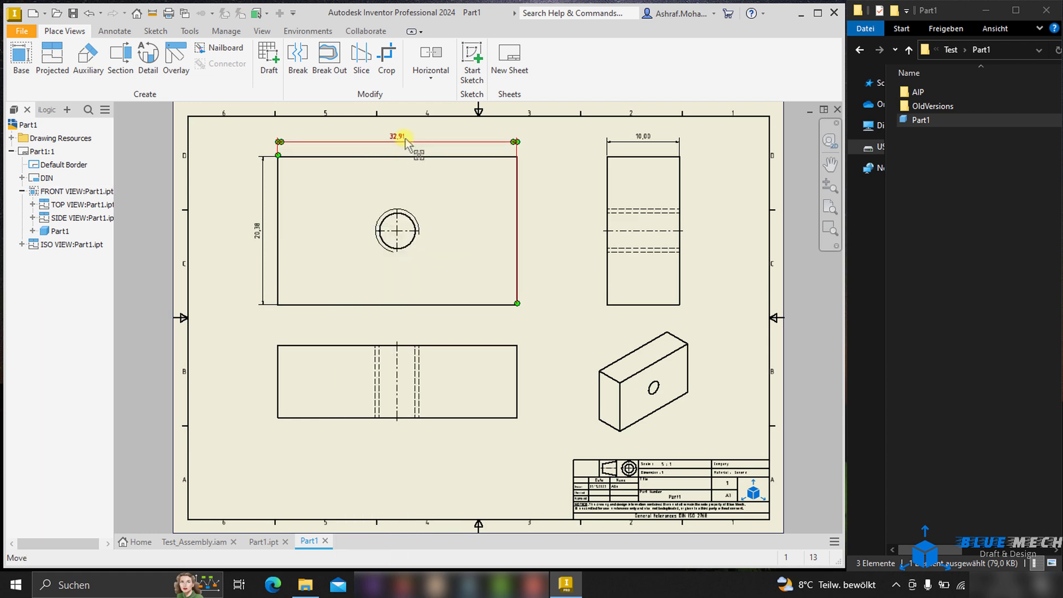
{"action": "key", "text": "Delete"}
{"action": "left_click", "coordinate": [646, 143]}
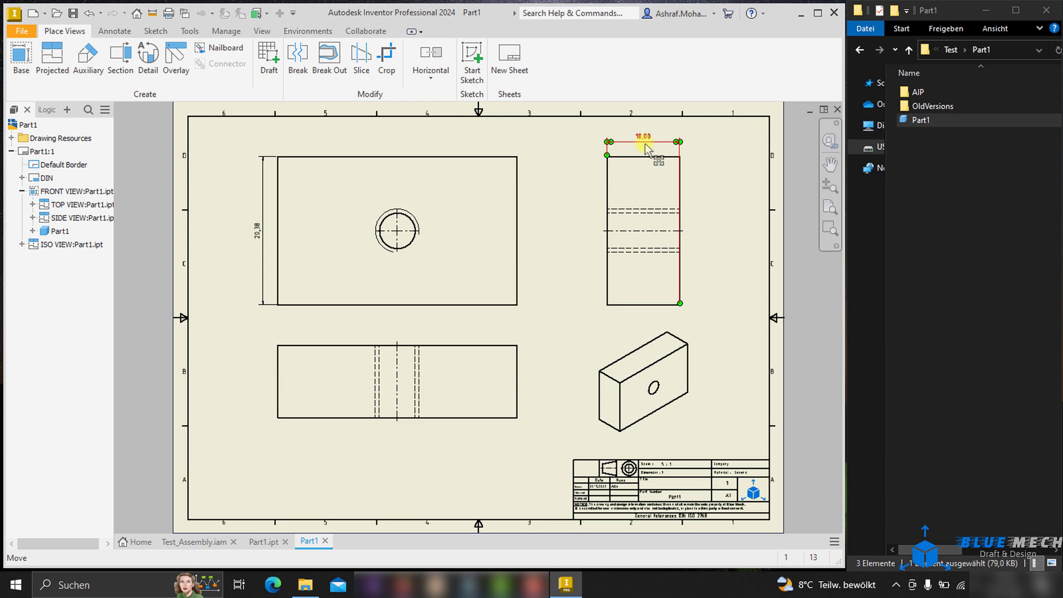
{"action": "key", "text": "Delete"}
{"action": "left_click", "coordinate": [263, 188]}
{"action": "key", "text": "Delete"}
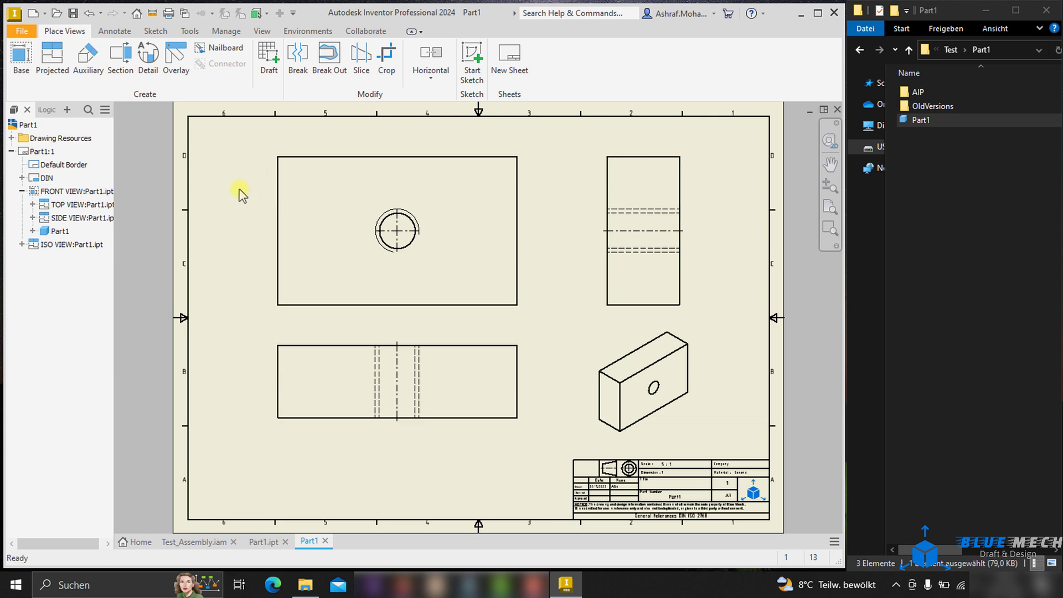
{"action": "right_click", "coordinate": [341, 178]}
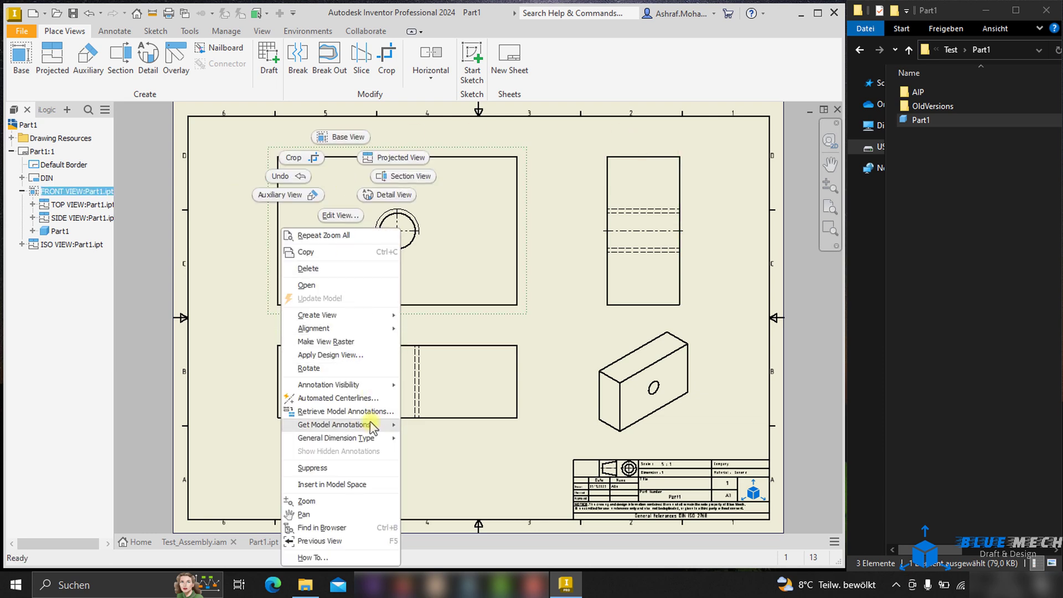
{"action": "left_click", "coordinate": [331, 412]}
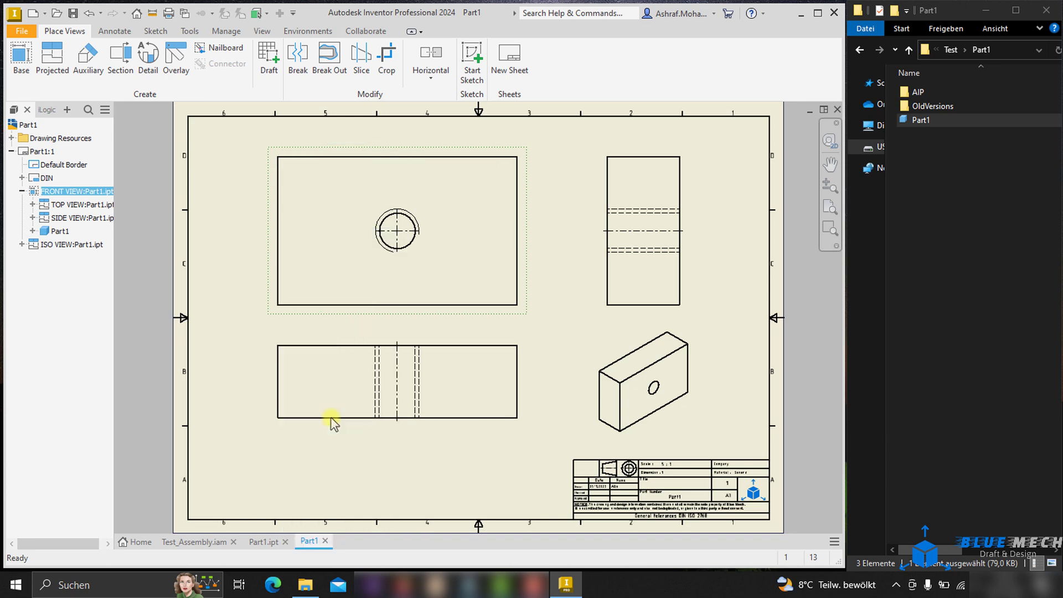
{"action": "middle_click_drag", "start_coordinate": [468, 231], "coordinate": [610, 271]}
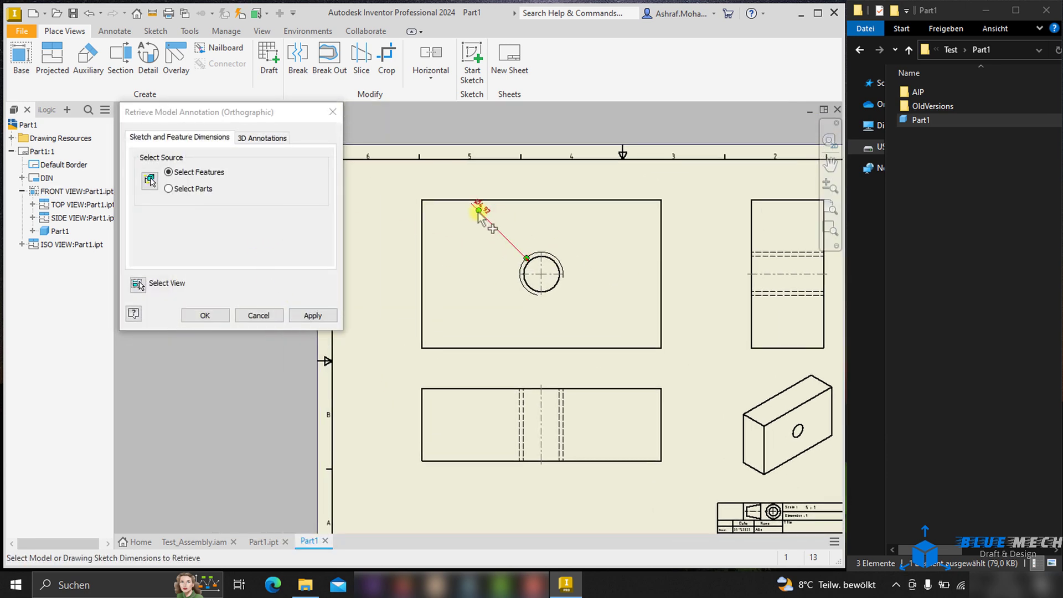
{"action": "left_click", "coordinate": [197, 190]}
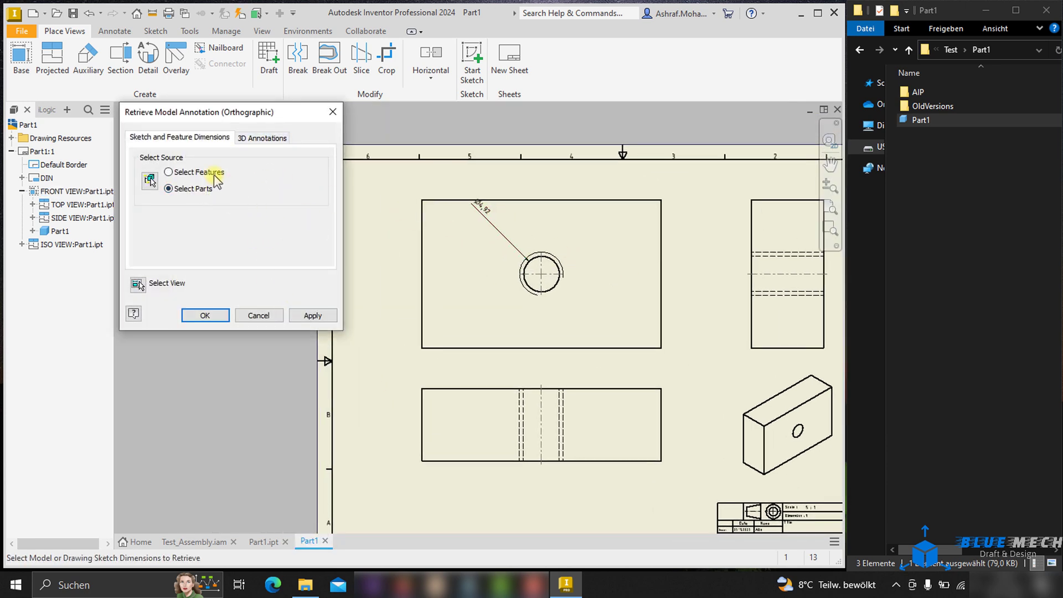
{"action": "left_click", "coordinate": [169, 172]}
{"action": "left_click", "coordinate": [557, 205]}
{"action": "left_click", "coordinate": [259, 315]}
Dimension Part1's base sketch to 30 mm width and 20 mm height, then finish the sketch.
{"action": "left_click", "coordinate": [263, 542]}
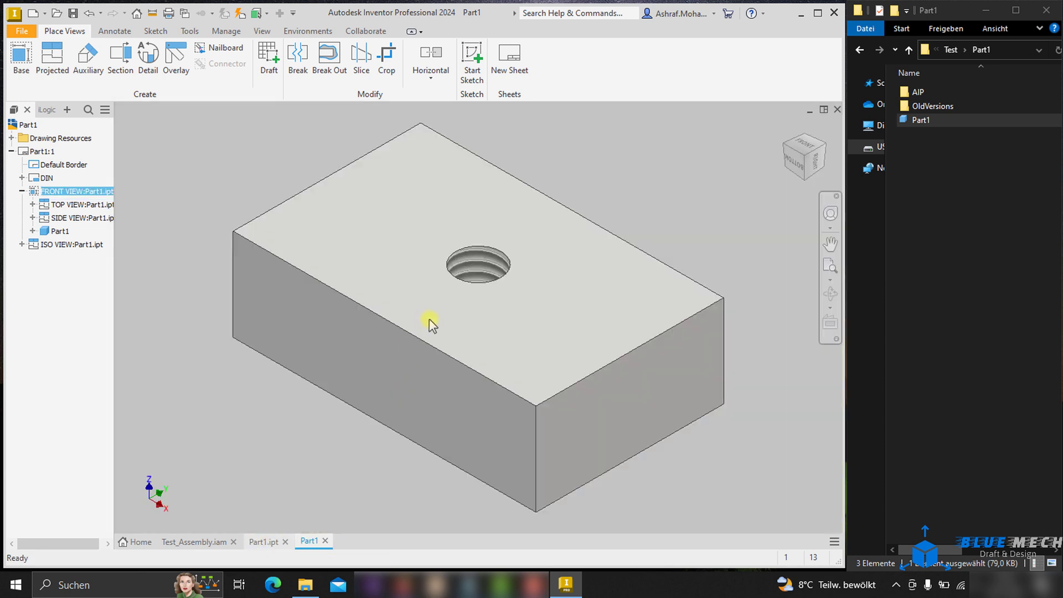
{"action": "left_click", "coordinate": [526, 296]}
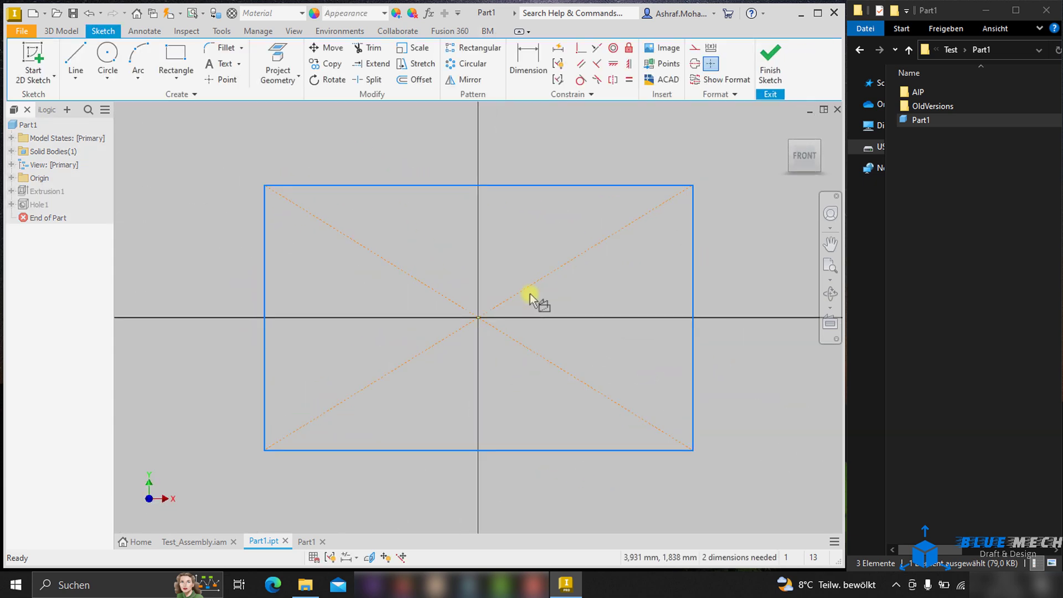
{"action": "left_click", "coordinate": [523, 63]}
{"action": "left_click", "coordinate": [507, 185]}
{"action": "left_click", "coordinate": [497, 156]}
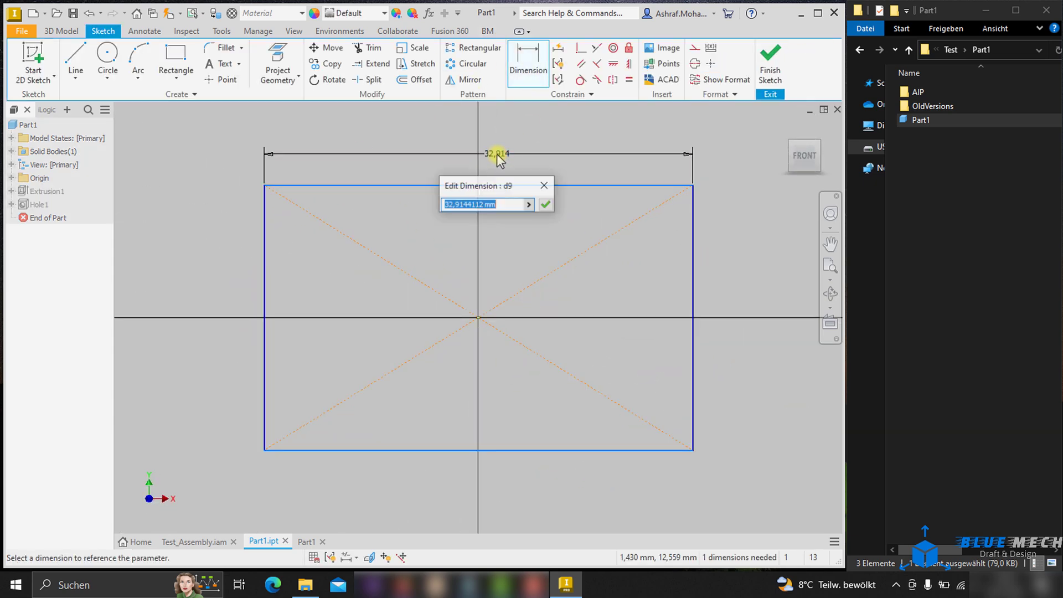
{"action": "type", "text": "30"}
{"action": "key", "text": "Return"}
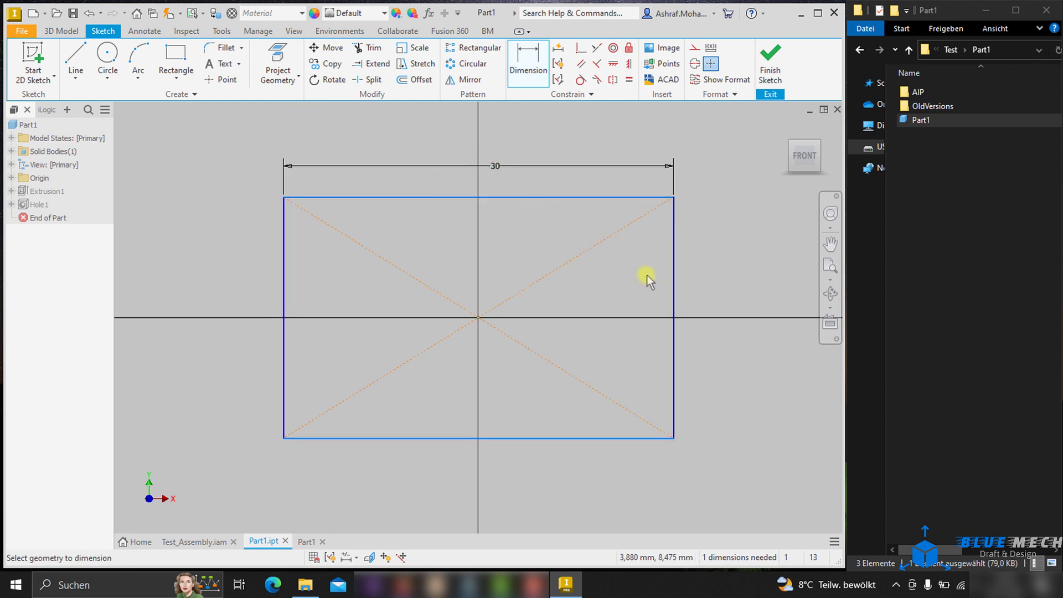
{"action": "left_click", "coordinate": [673, 276]}
{"action": "left_click", "coordinate": [724, 269]}
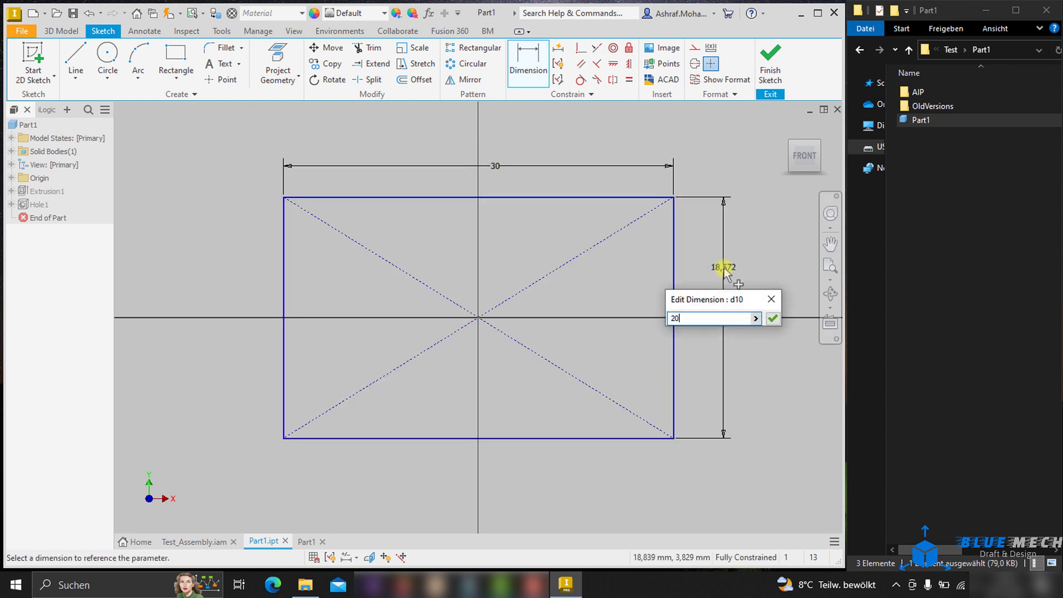
{"action": "key", "text": "Return"}
{"action": "left_click", "coordinate": [766, 76]}
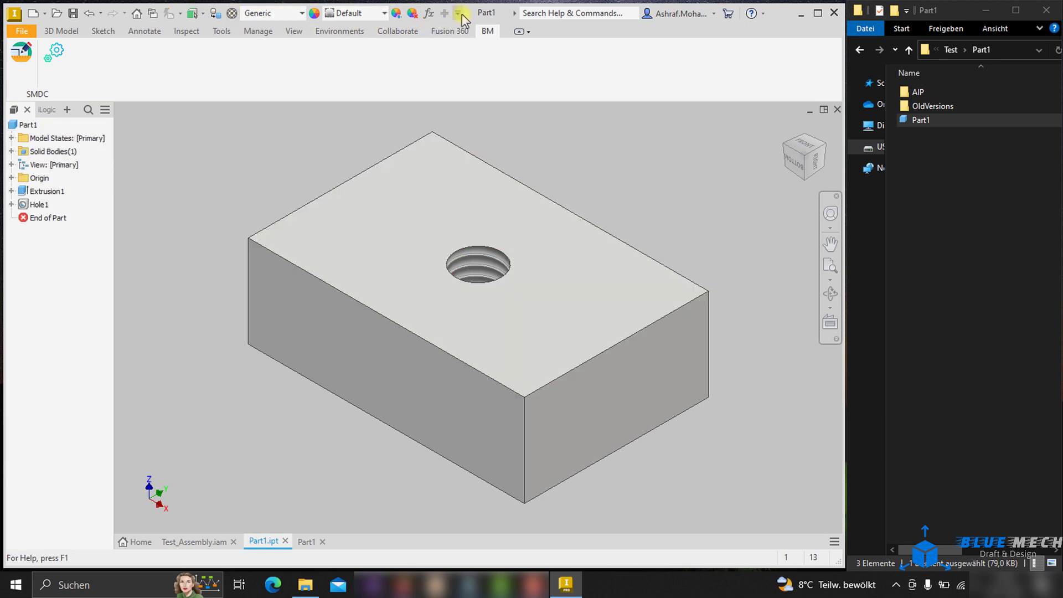
Review Extrusion1 without changes and reapply the threaded hole settings.
{"action": "left_click", "coordinate": [417, 235]}
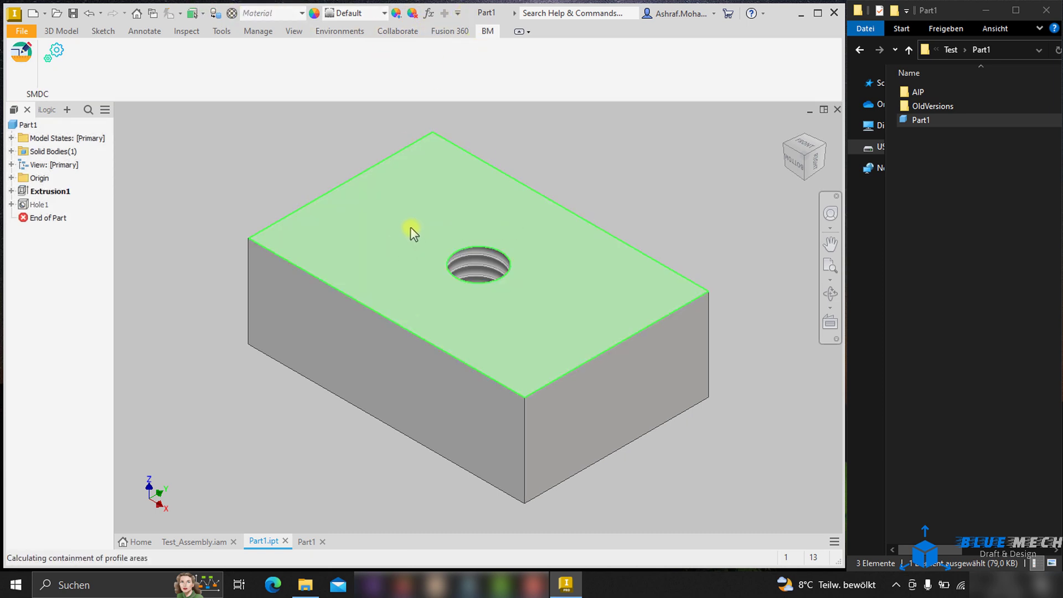
{"action": "double_click", "coordinate": [413, 231]}
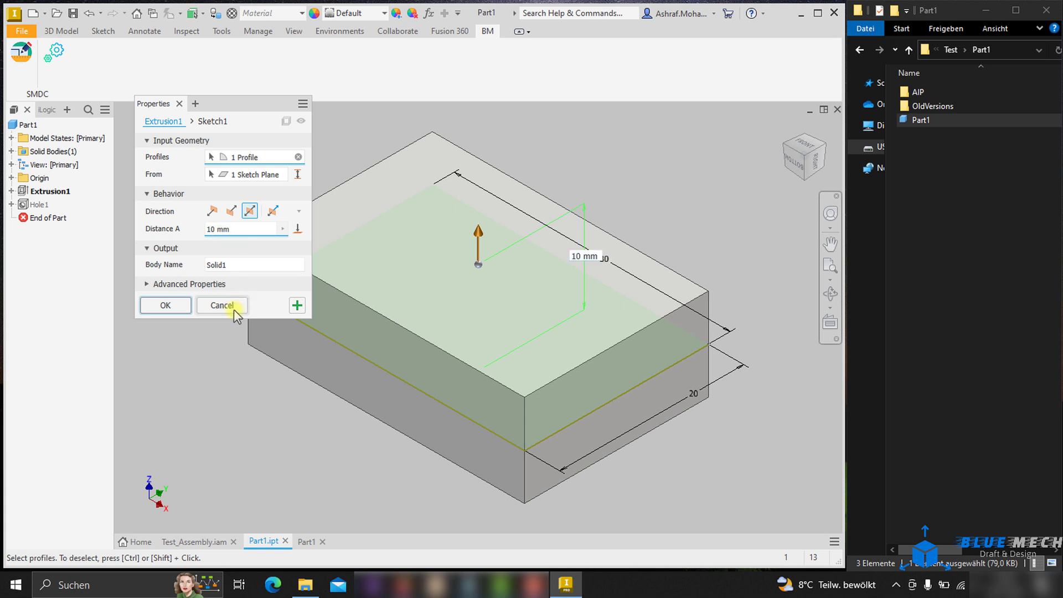
{"action": "left_click", "coordinate": [219, 306]}
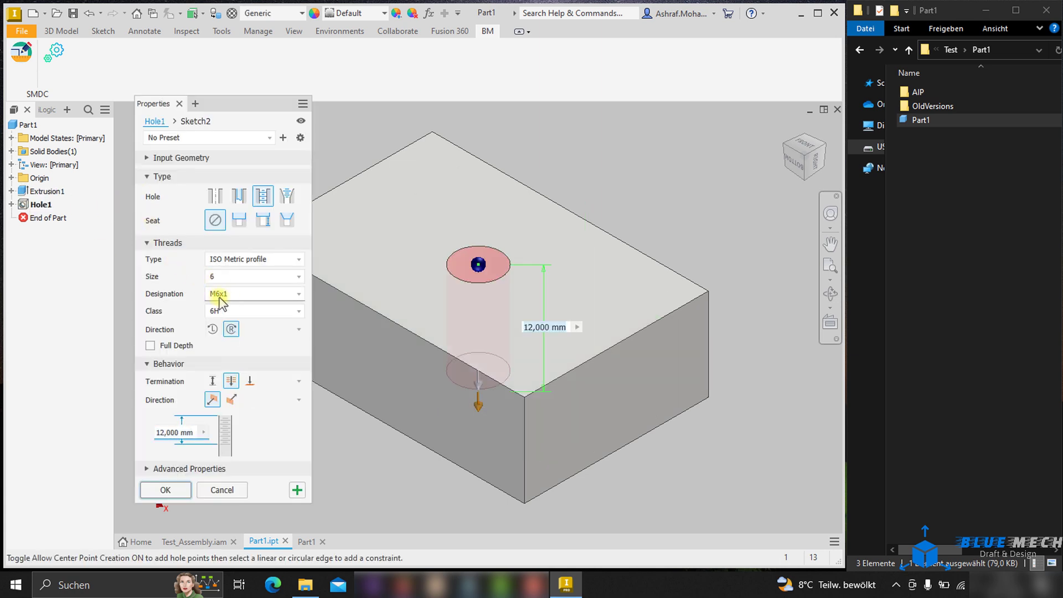
{"action": "key", "text": "Return"}
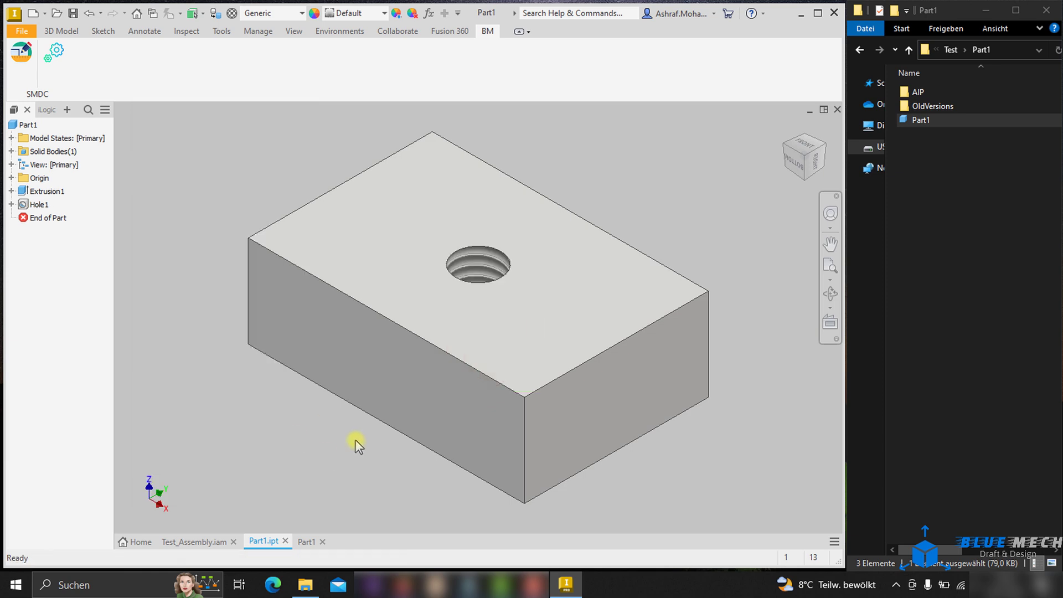
Retrieve the model's 30,00 and 20,00 dimensions into the Part1 drawing's front view.
{"action": "left_click", "coordinate": [311, 541]}
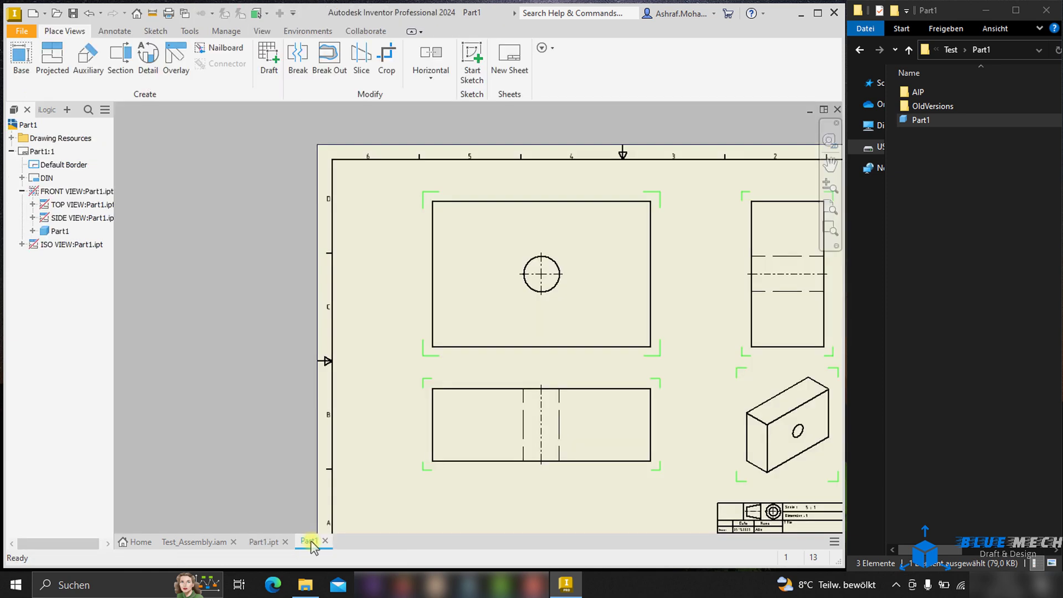
{"action": "left_click", "coordinate": [328, 541]}
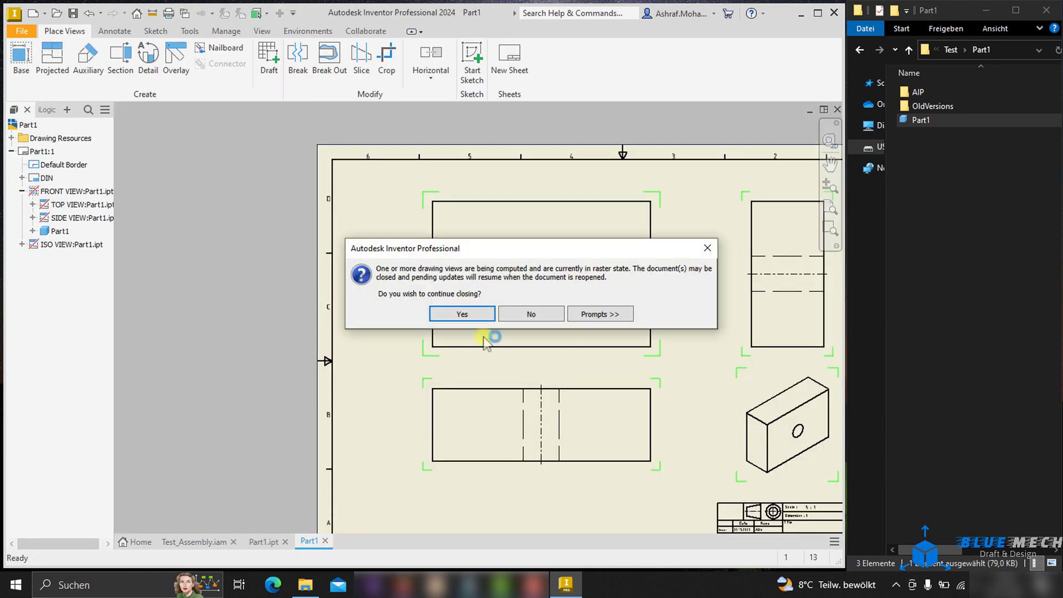
{"action": "left_click", "coordinate": [532, 314]}
{"action": "scroll", "coordinate": [582, 301], "scroll_direction": "down", "scroll_amount": 5}
{"action": "right_click", "coordinate": [337, 159]}
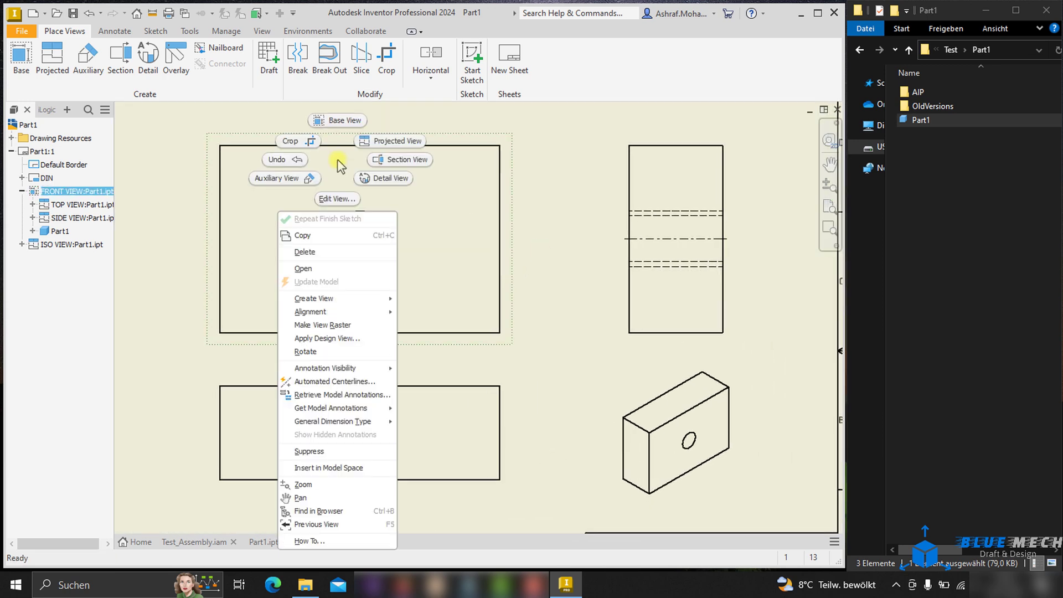
{"action": "left_click", "coordinate": [331, 395]}
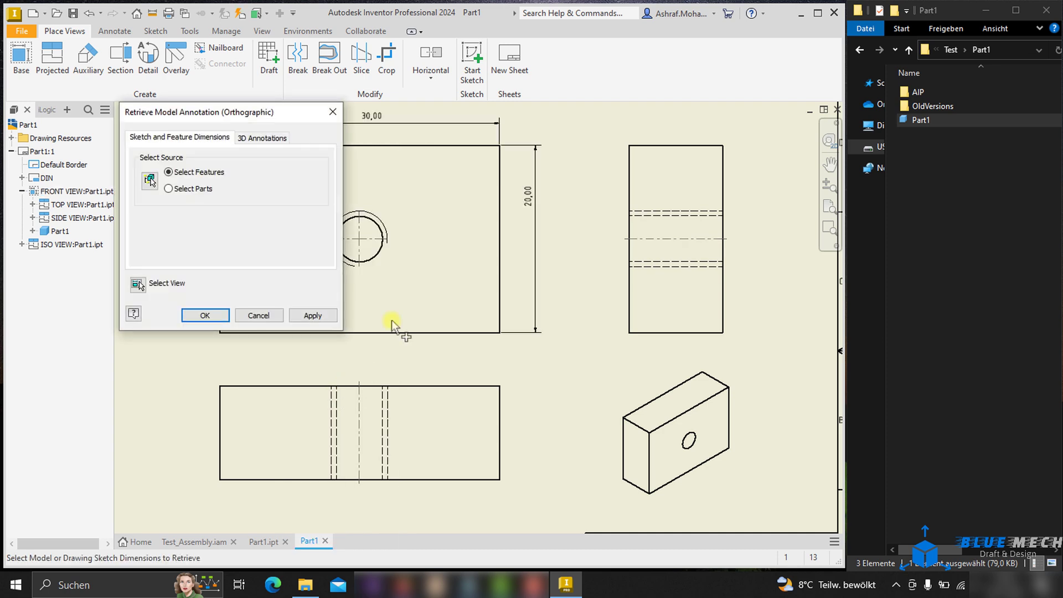
{"action": "mouse_move", "coordinate": [430, 290]}
{"action": "middle_mouse_down"}
{"action": "mouse_move", "coordinate": [589, 347]}
{"action": "mouse_move", "coordinate": [603, 381]}
{"action": "middle_mouse_up"}
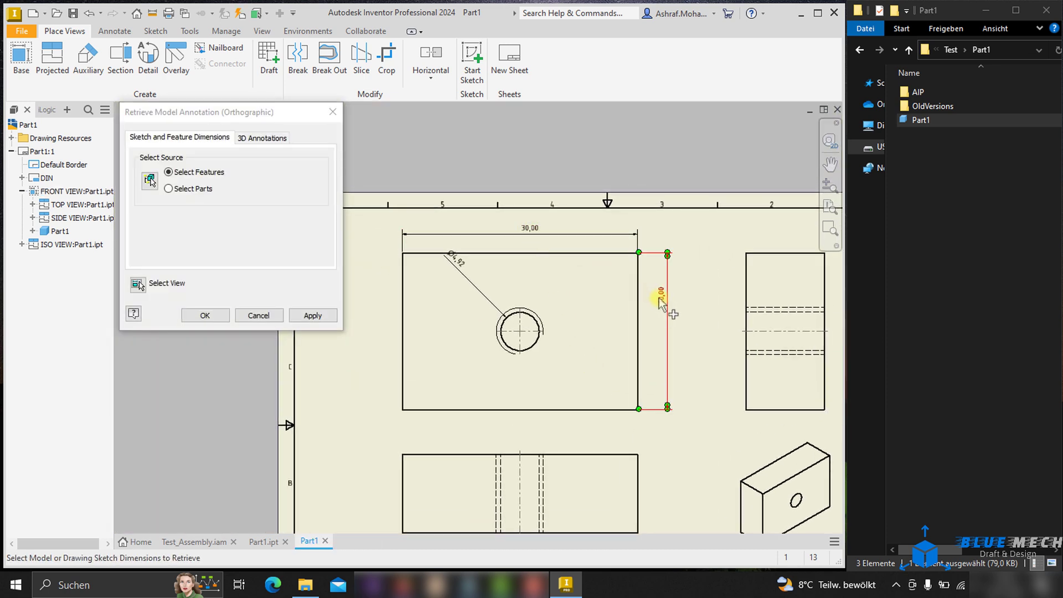
{"action": "left_click", "coordinate": [205, 316]}
{"action": "left_click", "coordinate": [226, 316]}
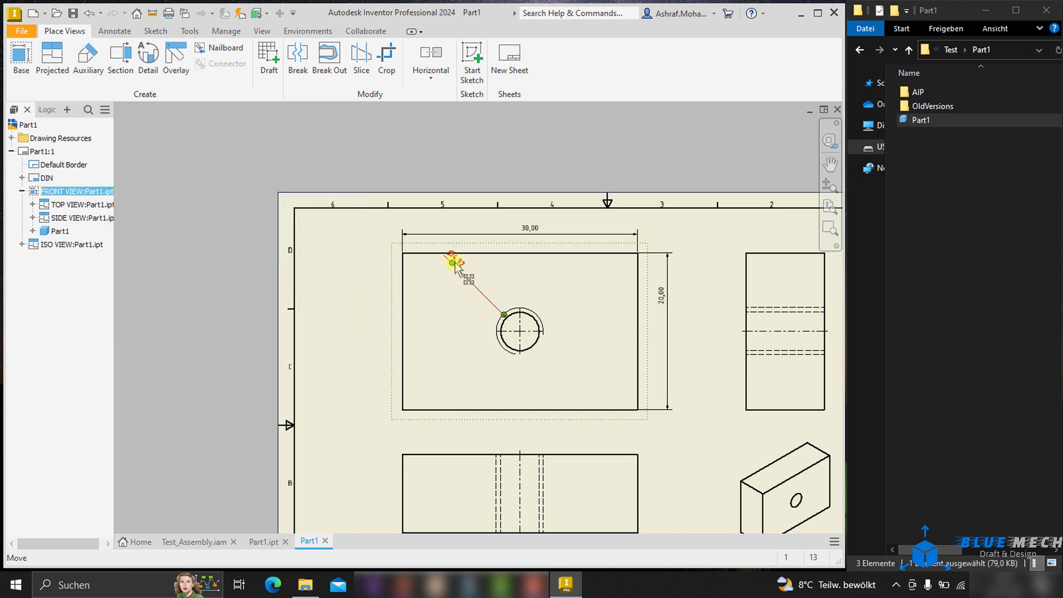
Move the Ø4,92 hole dimension to the front view's upper left.
{"action": "left_click_drag", "start_coordinate": [455, 262], "coordinate": [376, 295]}
{"action": "scroll", "coordinate": [385, 293], "scroll_direction": "up", "scroll_amount": 3}
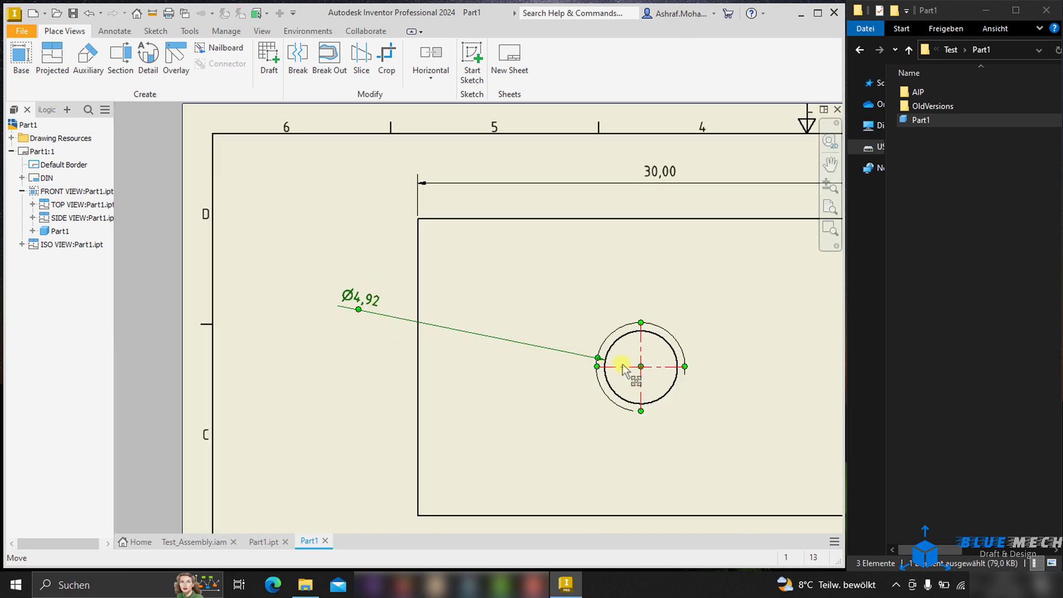
{"action": "left_click", "coordinate": [285, 215]}
{"action": "scroll", "coordinate": [299, 214], "scroll_direction": "down", "scroll_amount": 3}
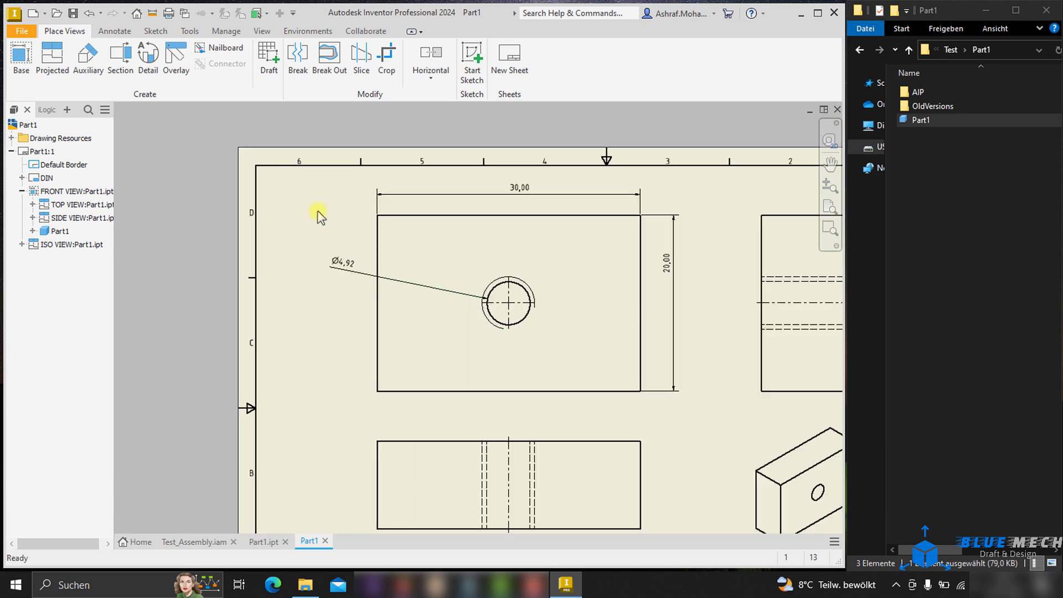
{"action": "scroll", "coordinate": [366, 249], "scroll_direction": "up", "scroll_amount": 4}
{"action": "left_click", "coordinate": [568, 325]}
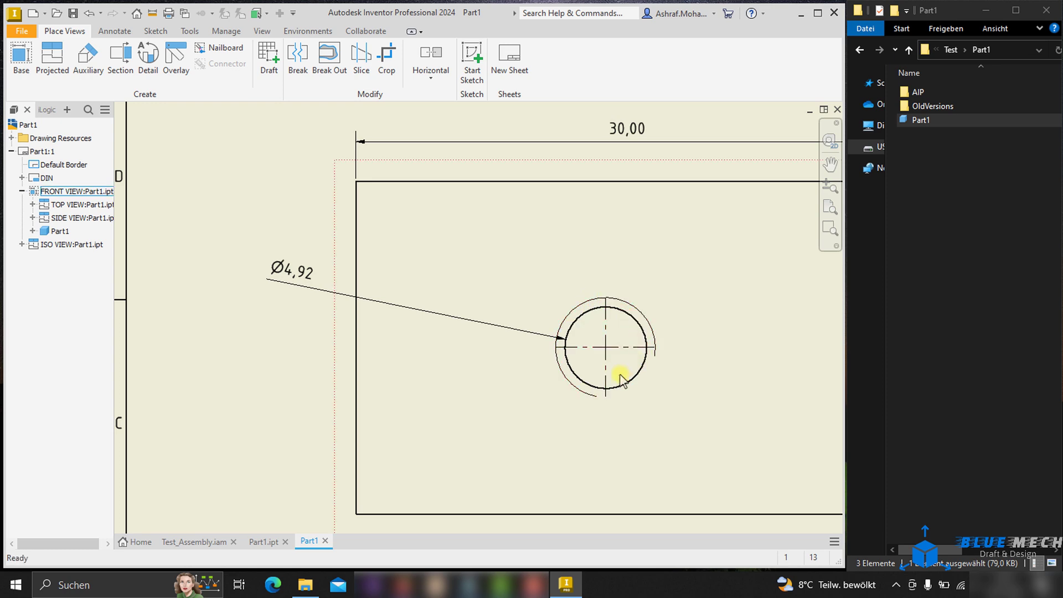
Add an M6x1 - 6H hole and thread note to the front view's hole.
{"action": "key", "text": "Escape"}
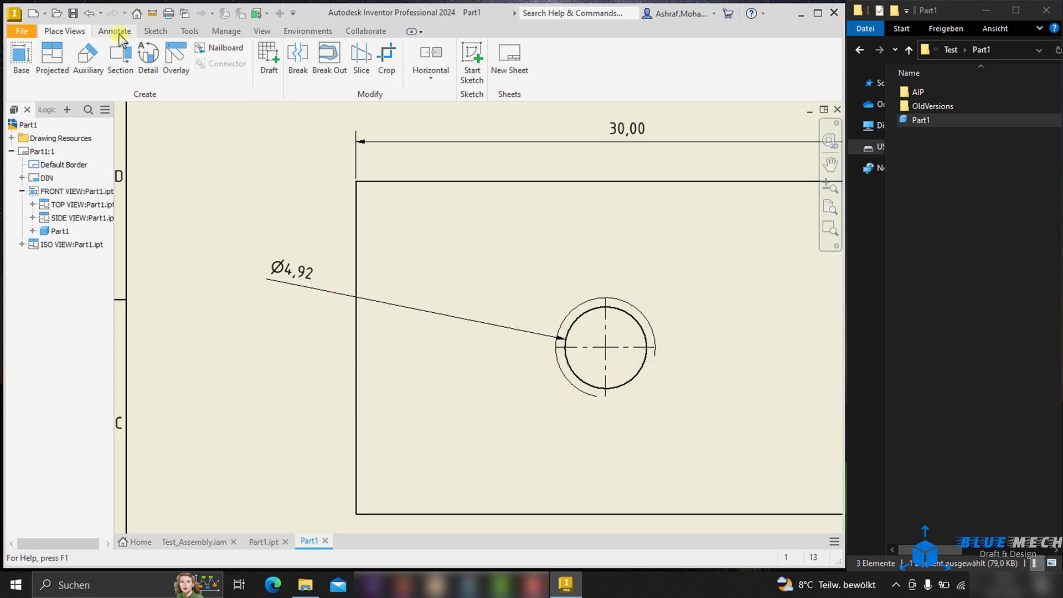
{"action": "left_click", "coordinate": [114, 31]}
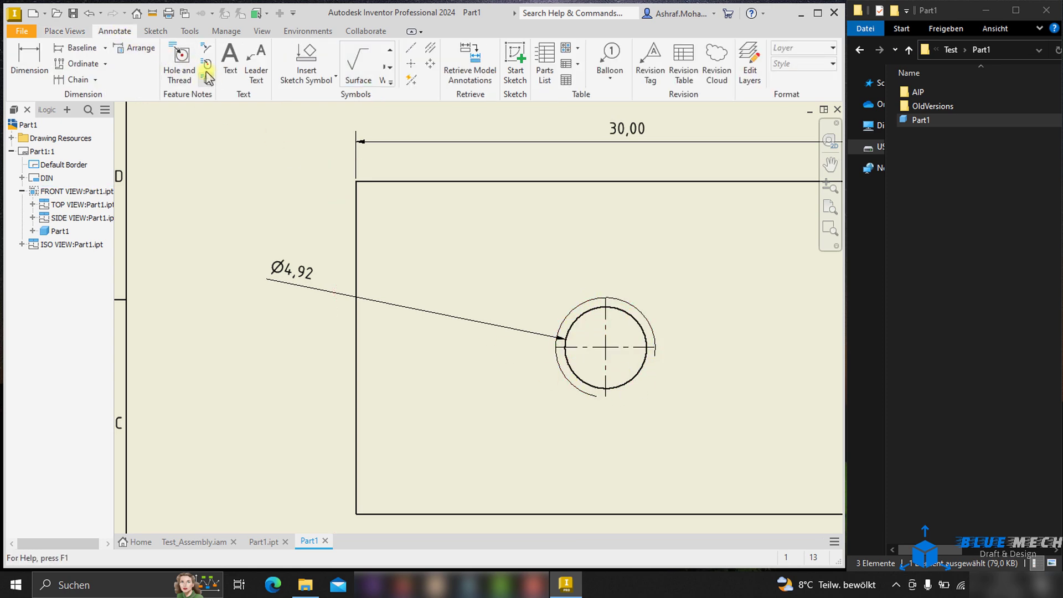
{"action": "left_click", "coordinate": [180, 61]}
{"action": "left_click", "coordinate": [556, 359]}
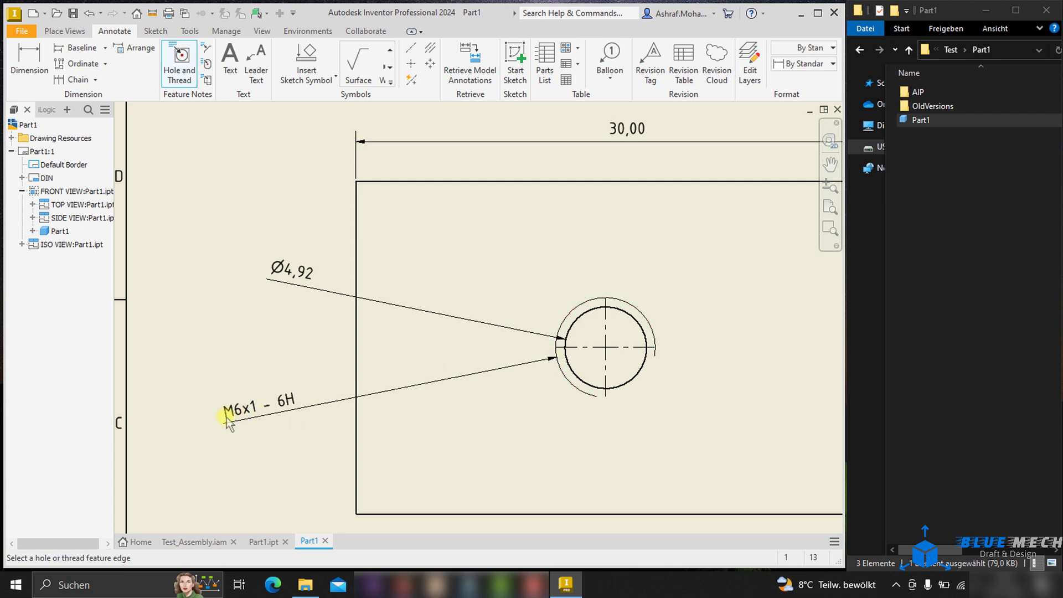
{"action": "key", "text": "Escape"}
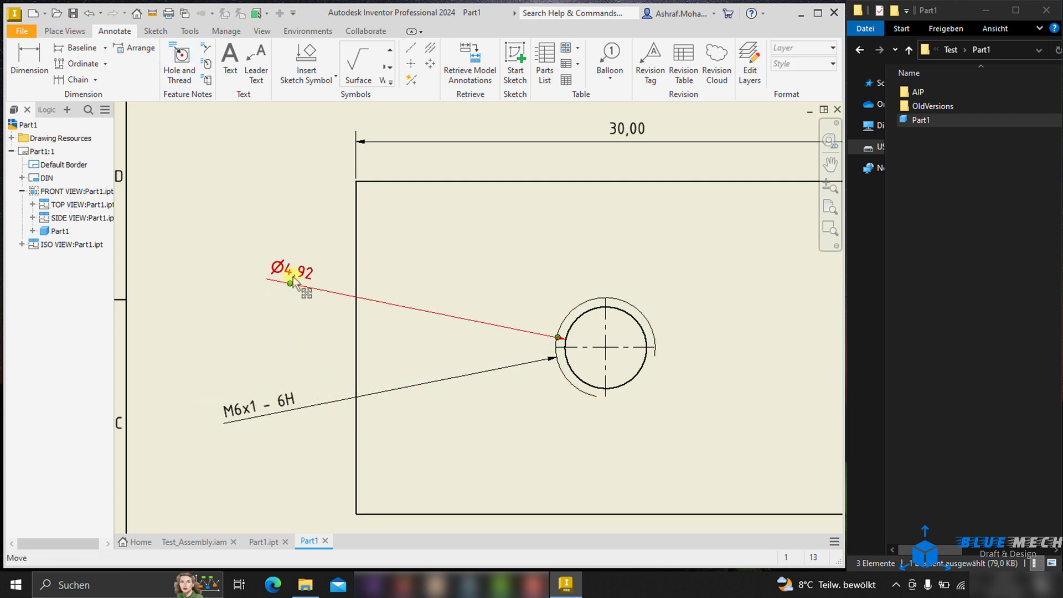
{"action": "scroll", "coordinate": [475, 205], "scroll_direction": "down", "scroll_amount": 3}
{"action": "middle_click_drag", "start_coordinate": [475, 205], "coordinate": [413, 207]}
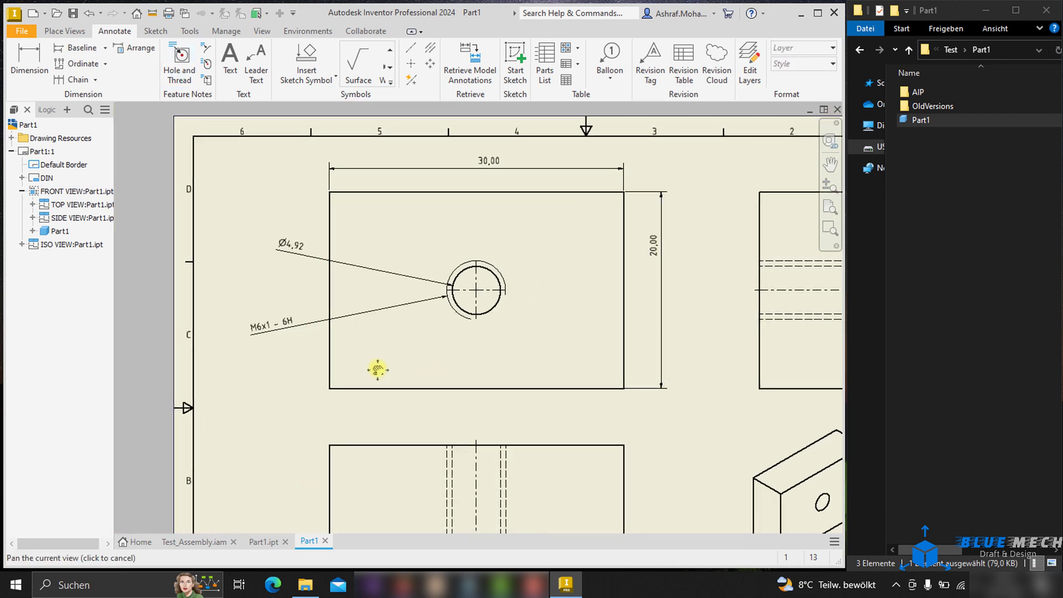
Keep the Part1 drawing open and switch to the Part1 3D block model.
{"action": "left_click", "coordinate": [325, 542]}
{"action": "left_click", "coordinate": [566, 308]}
{"action": "left_click", "coordinate": [264, 542]}
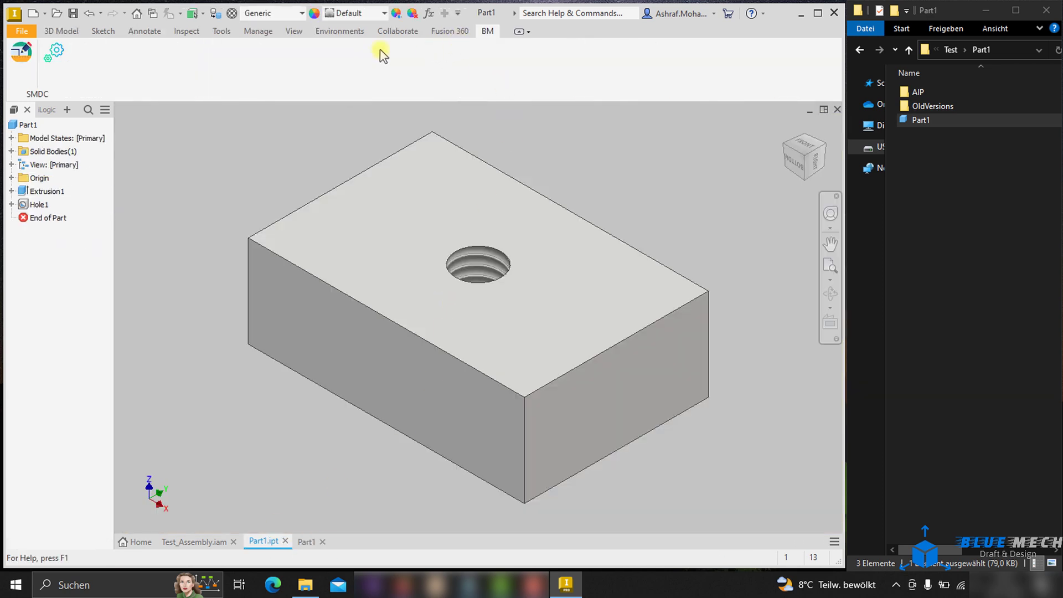
Set SMDC drawing settings to Retrieve Model Annotations and save them.
{"action": "left_click", "coordinate": [65, 62]}
{"action": "left_click_drag", "start_coordinate": [108, 34], "coordinate": [211, 120]}
{"action": "left_click", "coordinate": [335, 194]}
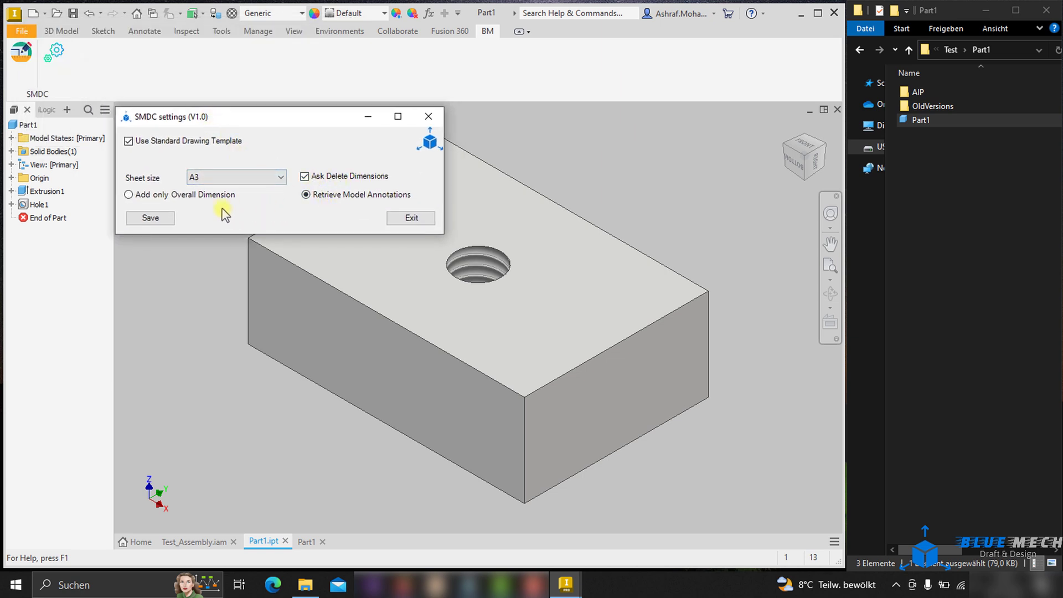
{"action": "left_click", "coordinate": [149, 217]}
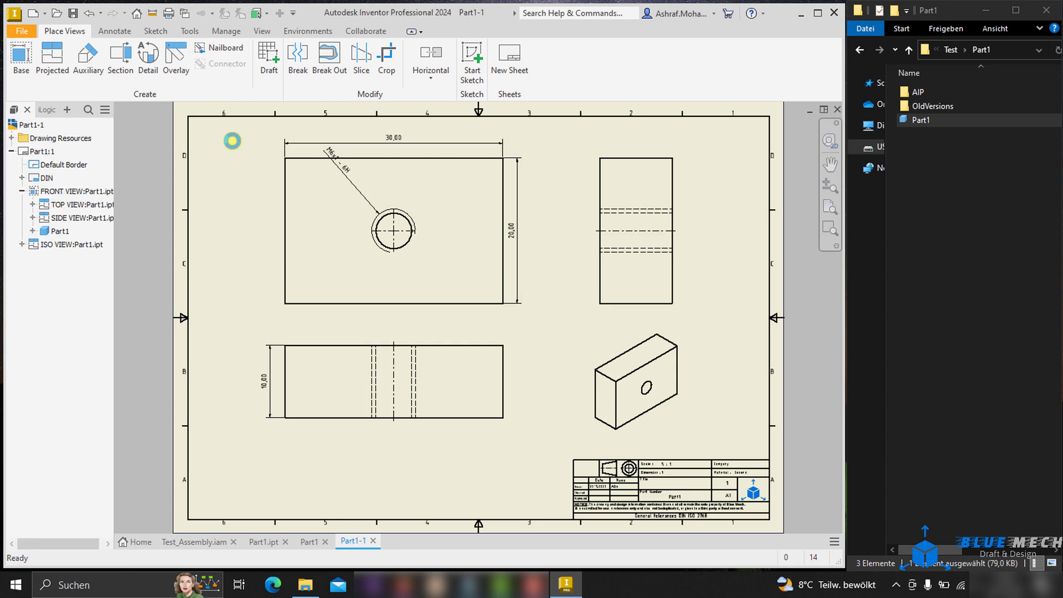
Move the M6x1 - 6H note left of Part1-1's front view, then return to the Part1 drawing.
{"action": "left_click_drag", "start_coordinate": [339, 169], "coordinate": [259, 173]}
{"action": "scroll", "coordinate": [255, 176], "scroll_direction": "down", "scroll_amount": 5}
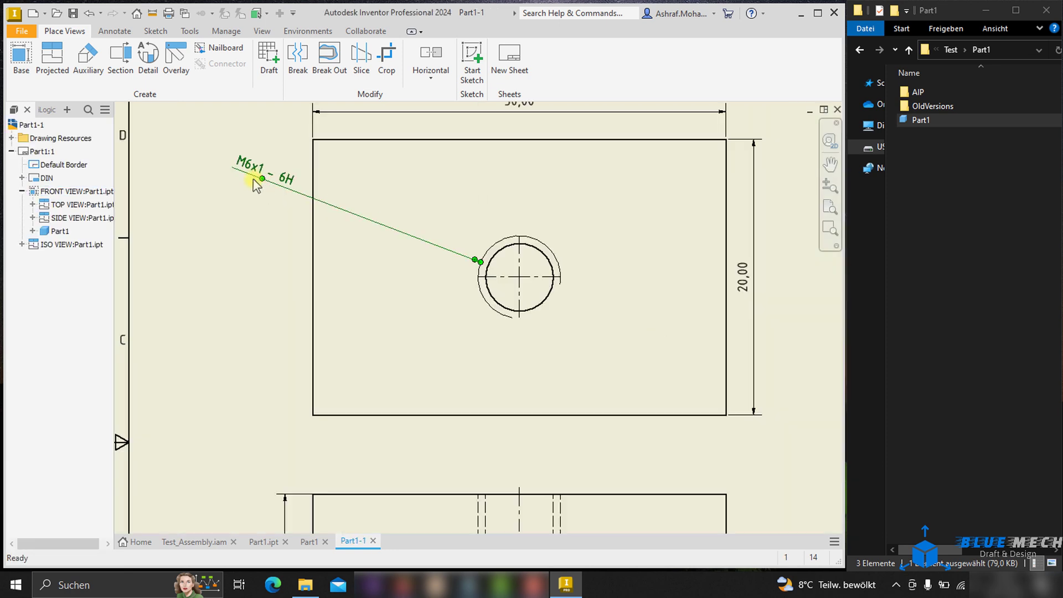
{"action": "scroll", "coordinate": [264, 275], "scroll_direction": "up", "scroll_amount": 3}
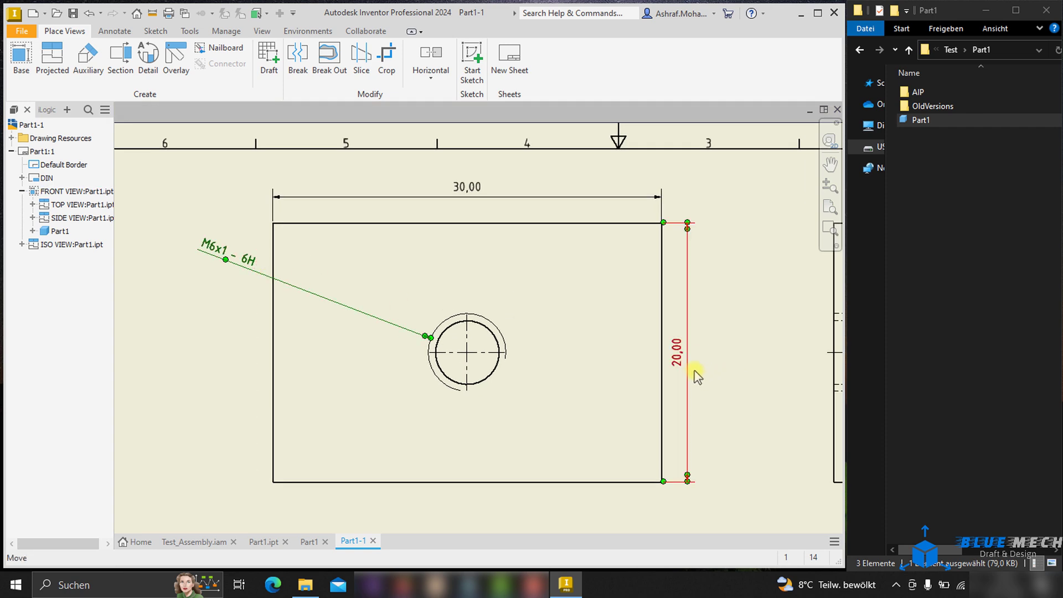
{"action": "scroll", "coordinate": [532, 225], "scroll_direction": "up", "scroll_amount": 2}
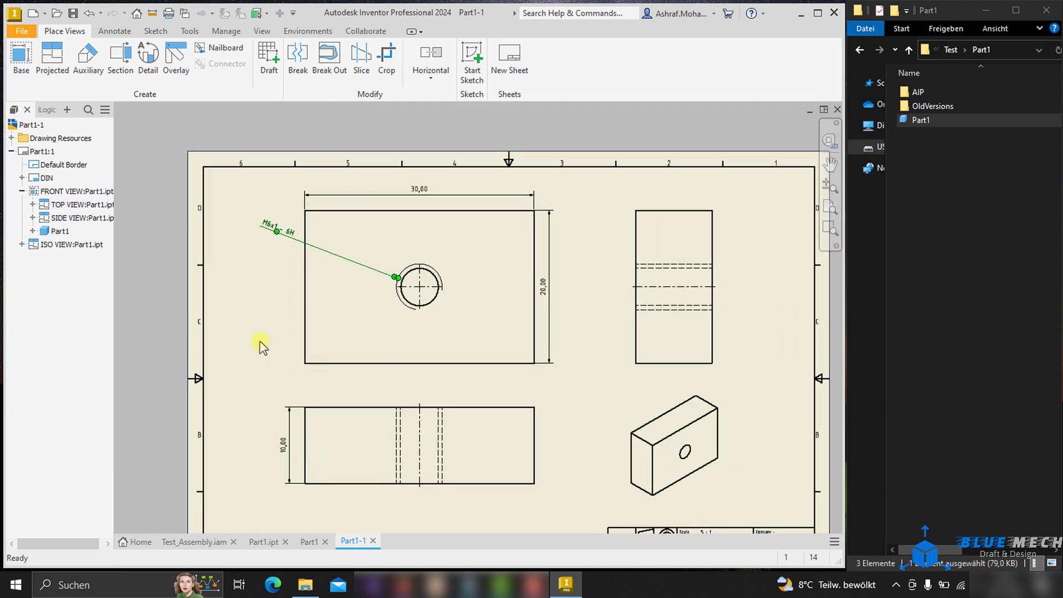
{"action": "left_click", "coordinate": [310, 542]}
Close the Part1 and Part1-1 drawings without saving and return to Test_Assembly.
{"action": "left_click", "coordinate": [254, 252]}
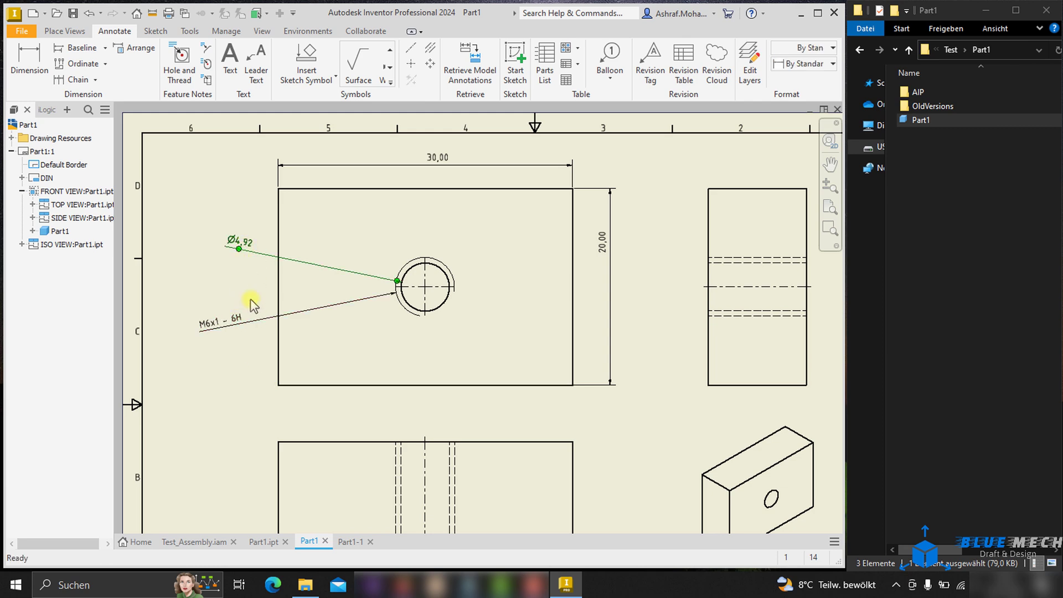
{"action": "left_click", "coordinate": [325, 541]}
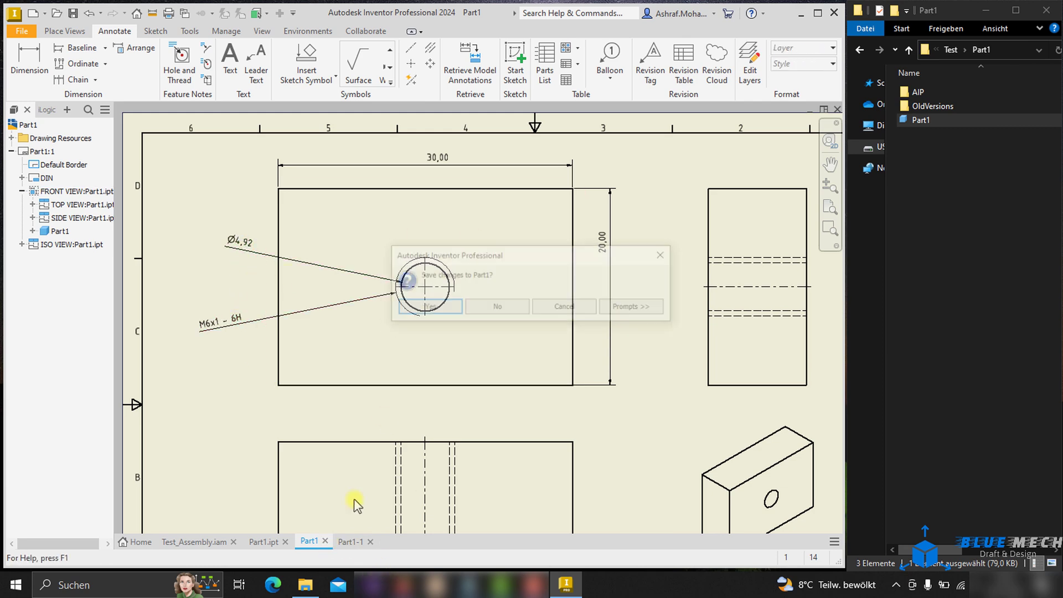
{"action": "left_click", "coordinate": [490, 307]}
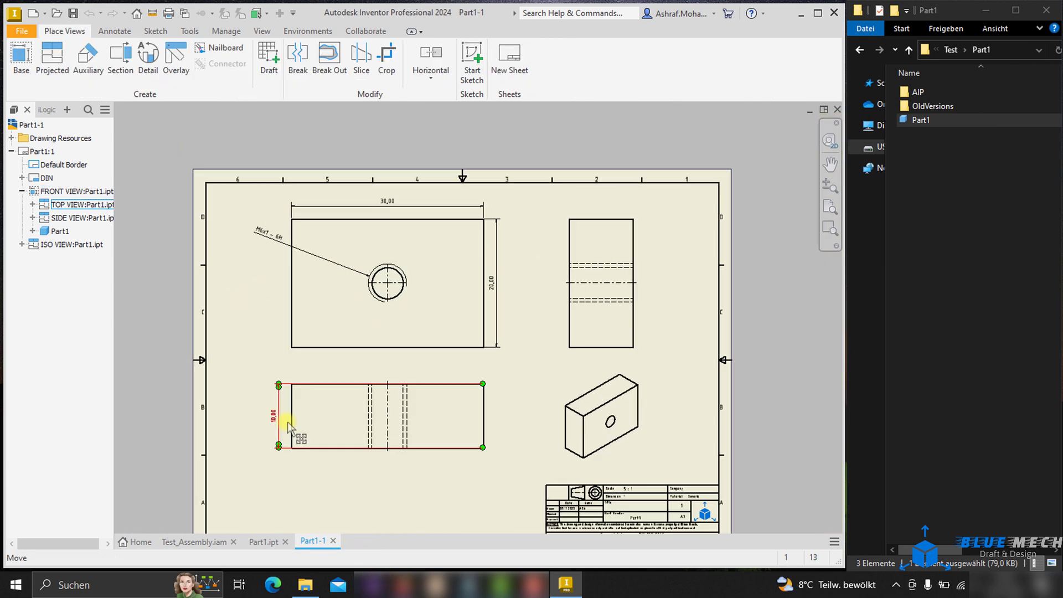
{"action": "left_click", "coordinate": [334, 542]}
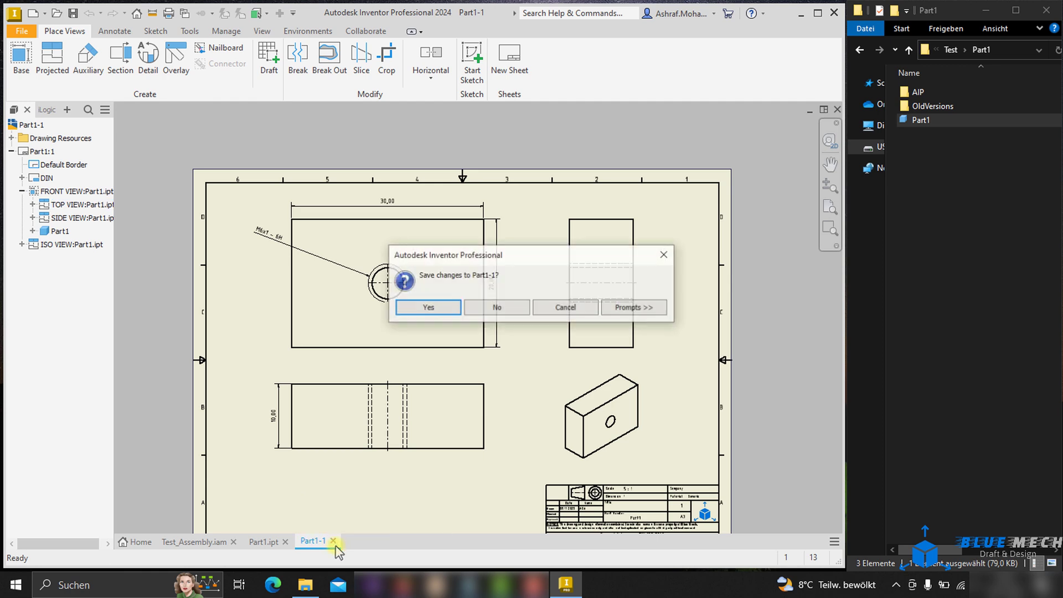
{"action": "left_click", "coordinate": [498, 308]}
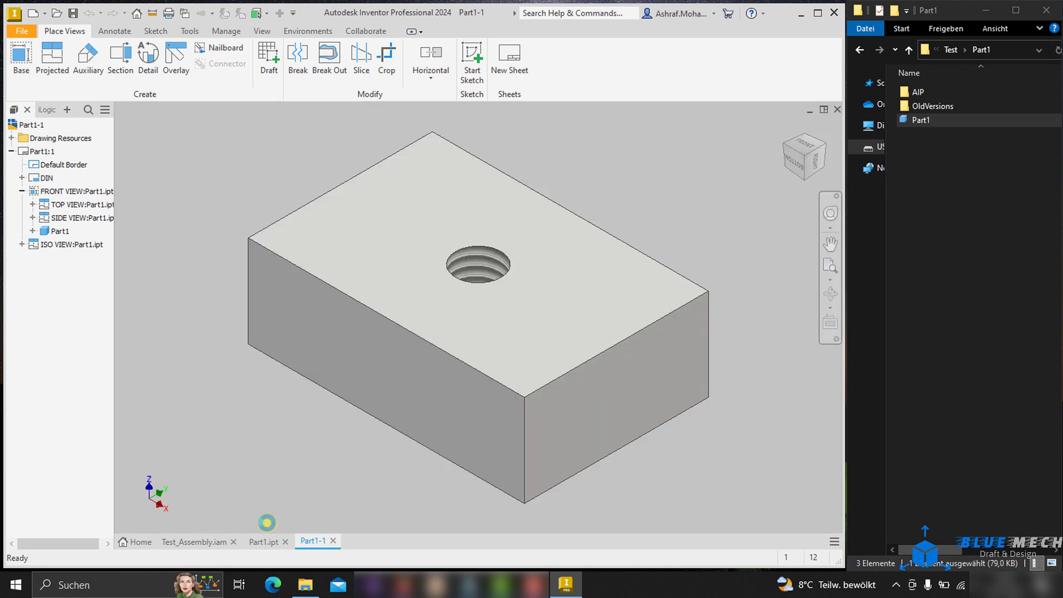
{"action": "key", "text": "ctrl+Tab"}
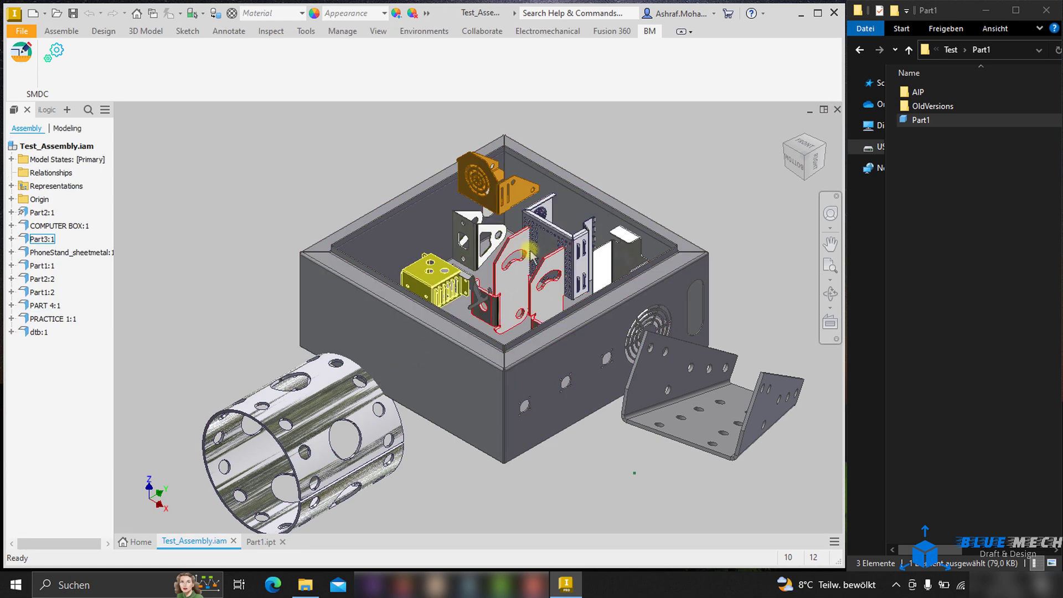
Open the PART 4 bracket from the assembly as its own part.
{"action": "left_click", "coordinate": [485, 239]}
{"action": "right_click", "coordinate": [484, 116]}
{"action": "left_click", "coordinate": [488, 90]}
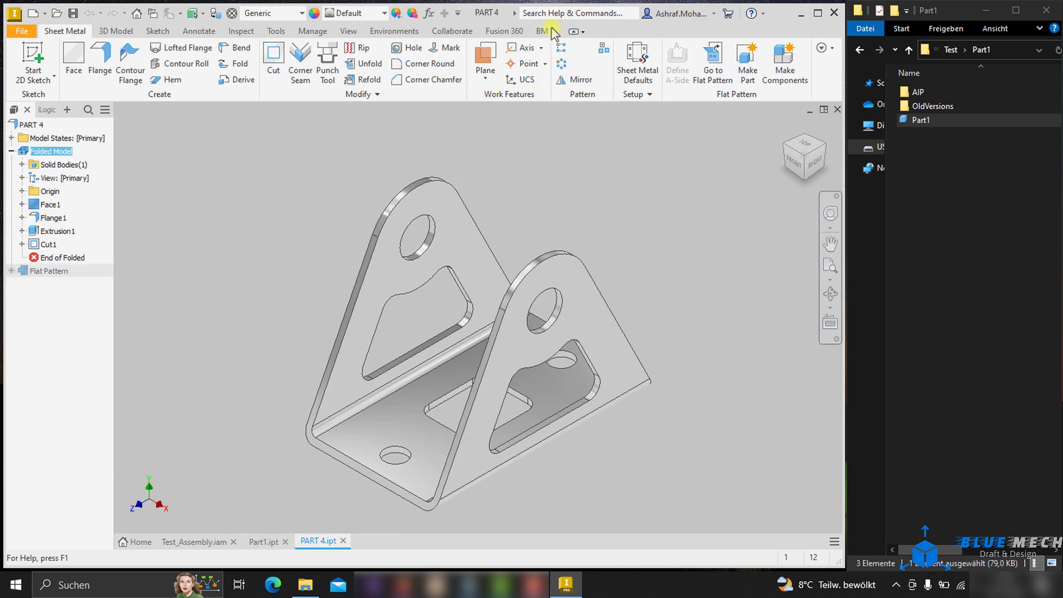
Generate the PART 4 drawing with SMDC, delete its dimensions, and close it.
{"action": "left_click", "coordinate": [543, 31]}
{"action": "left_click", "coordinate": [28, 62]}
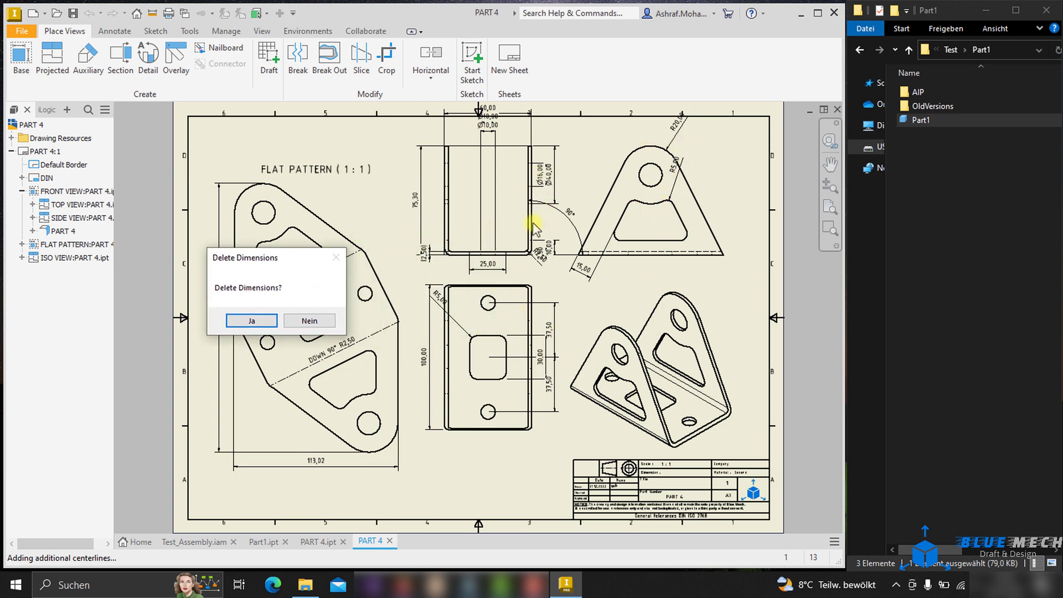
{"action": "left_click", "coordinate": [255, 322]}
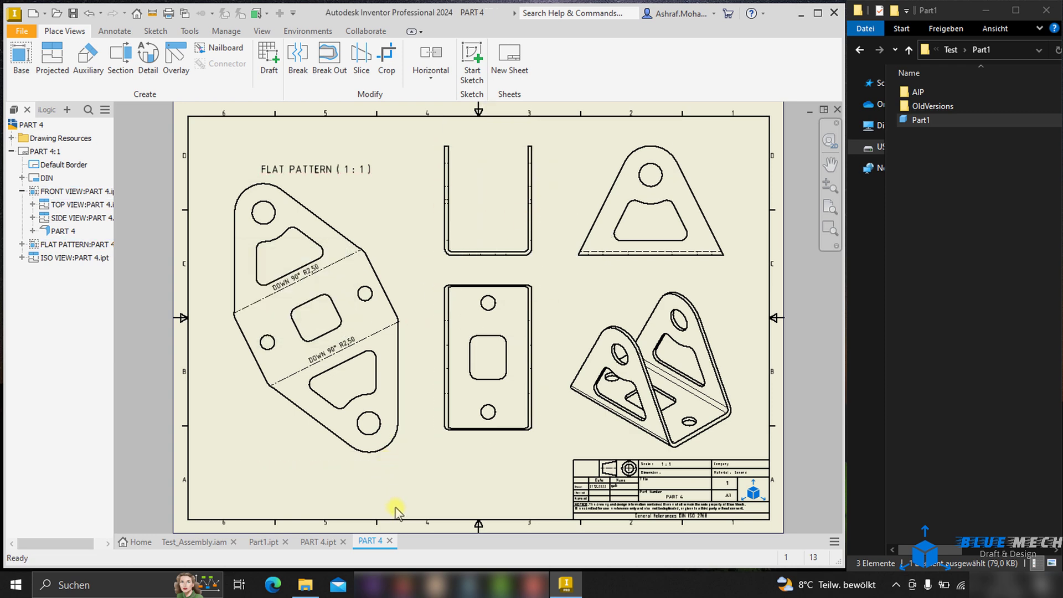
{"action": "left_click", "coordinate": [390, 541]}
Discard the PART 4 drawing, return to the assembly, and open Part1 on its own.
{"action": "left_click", "coordinate": [498, 308]}
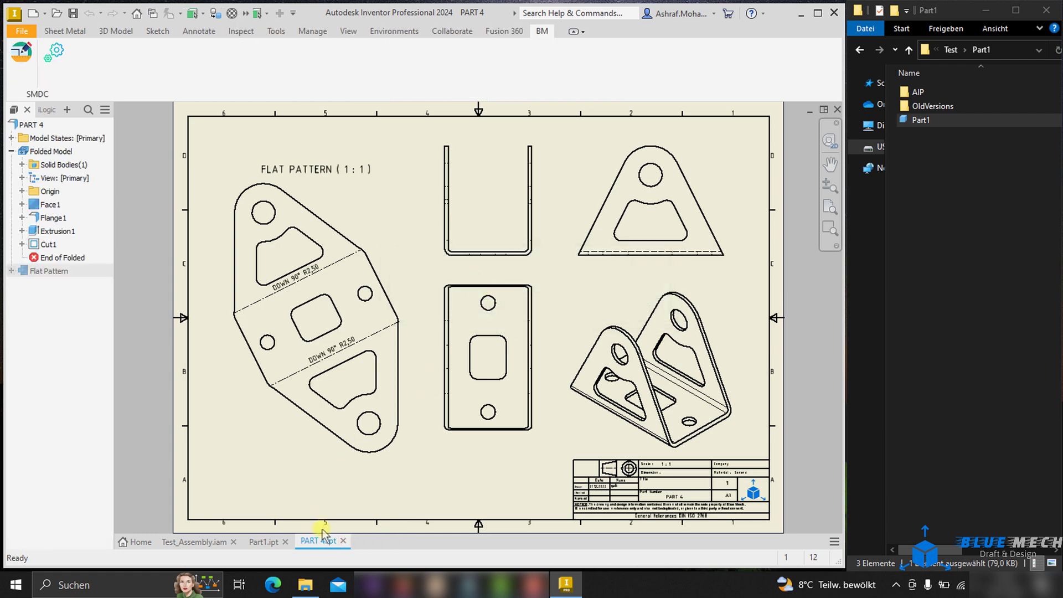
{"action": "key", "text": "ctrl+Tab"}
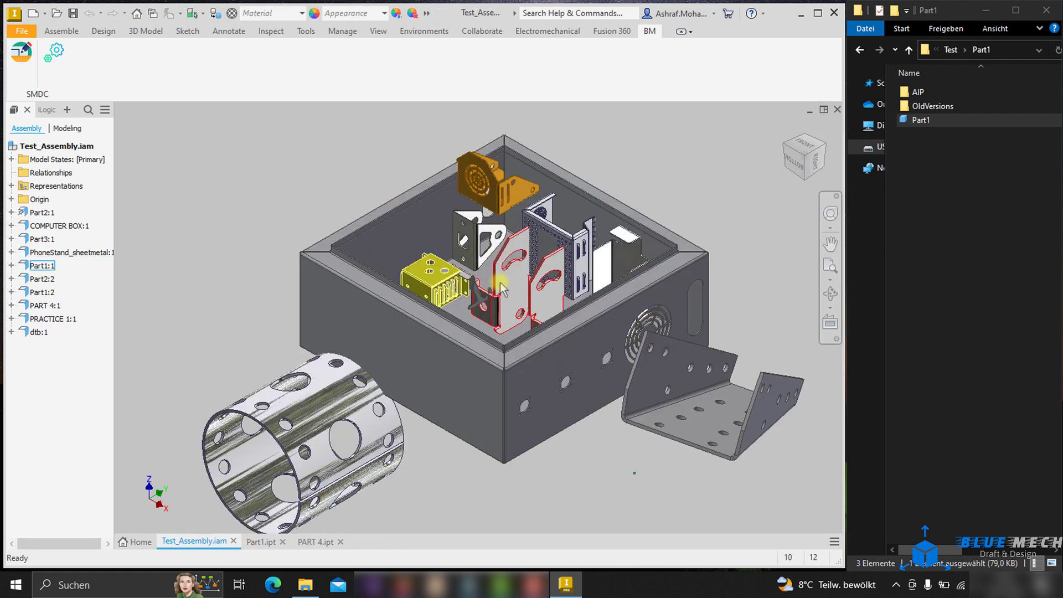
{"action": "right_click", "coordinate": [502, 284]}
{"action": "left_click", "coordinate": [511, 74]}
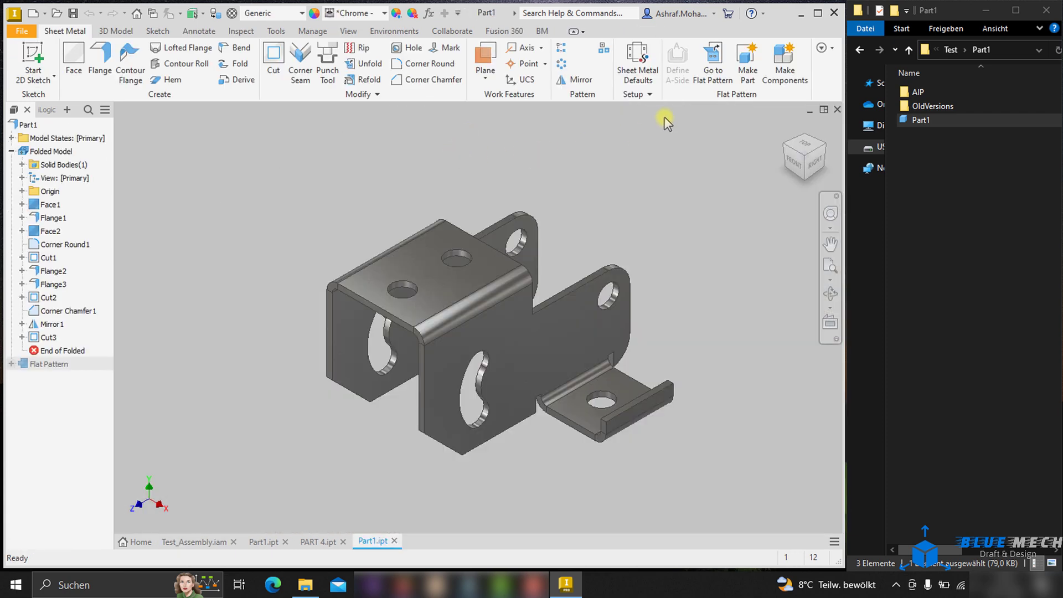
Generate Part1's flat-pattern drawing with SMDC, deleting its dimensions.
{"action": "left_click", "coordinate": [542, 31]}
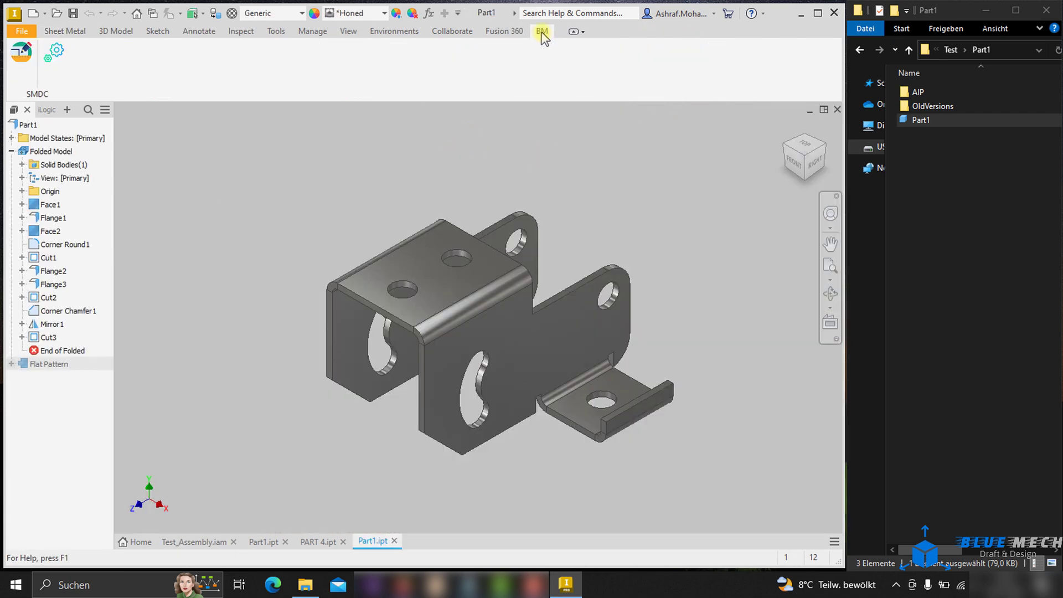
{"action": "left_click", "coordinate": [24, 54]}
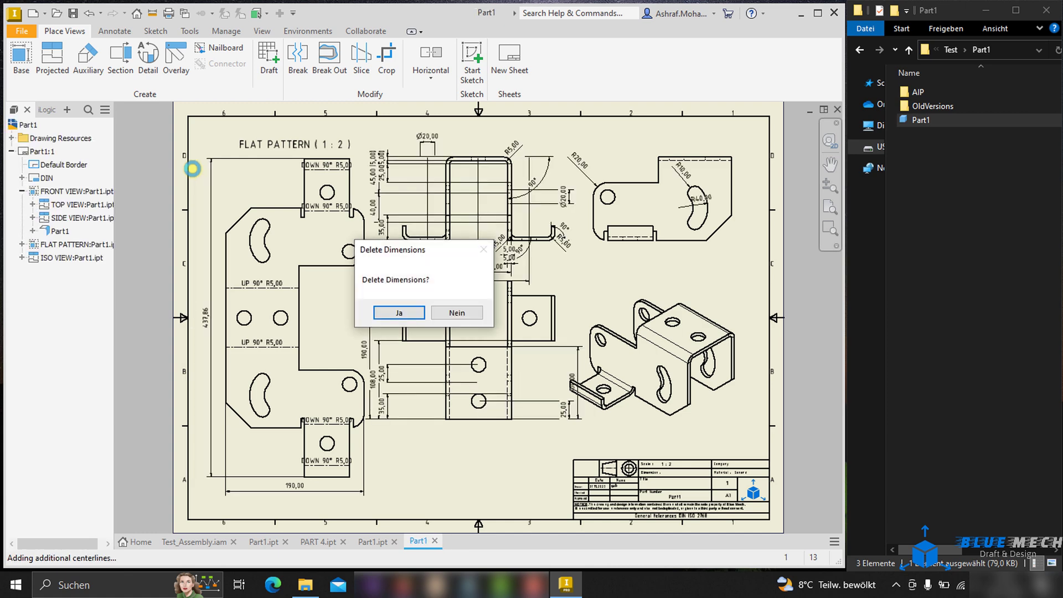
{"action": "left_click_drag", "start_coordinate": [447, 241], "coordinate": [249, 226]}
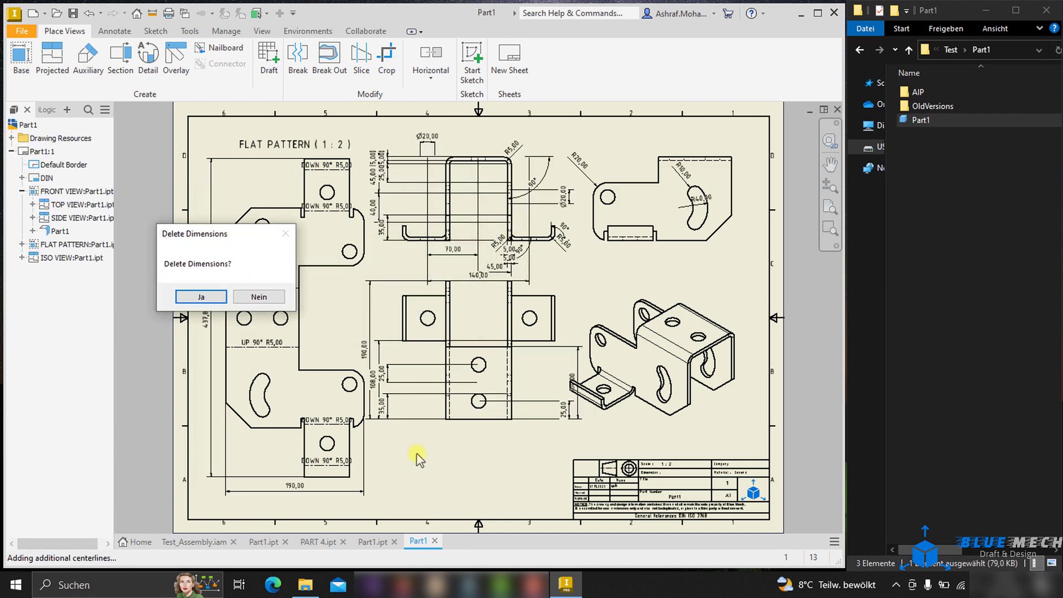
{"action": "left_click", "coordinate": [201, 298]}
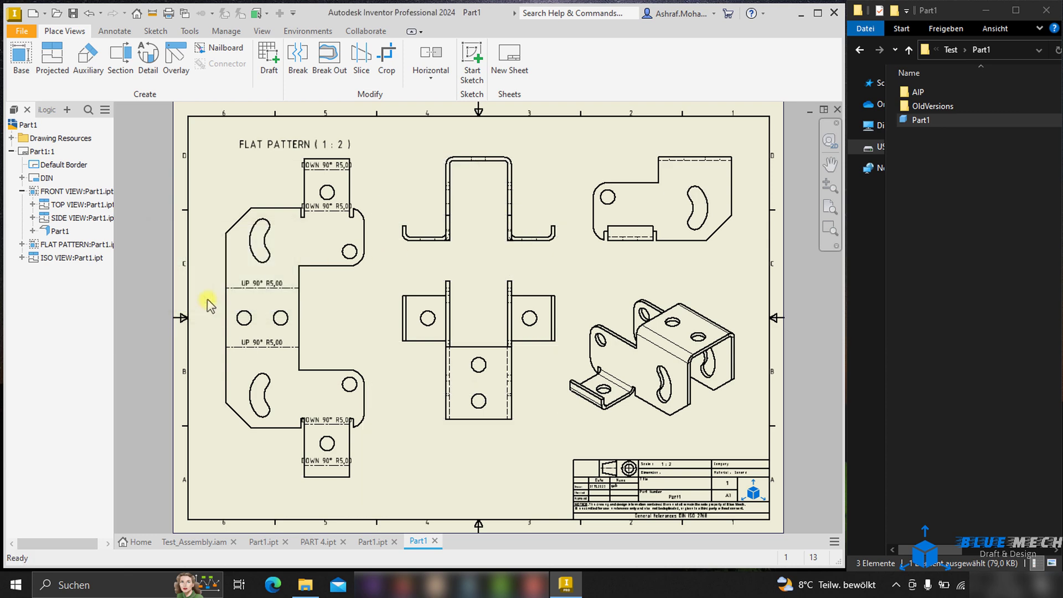
Close the Part1 drawing and the Part1 part without saving.
{"action": "left_click", "coordinate": [436, 542]}
{"action": "left_click", "coordinate": [497, 305]}
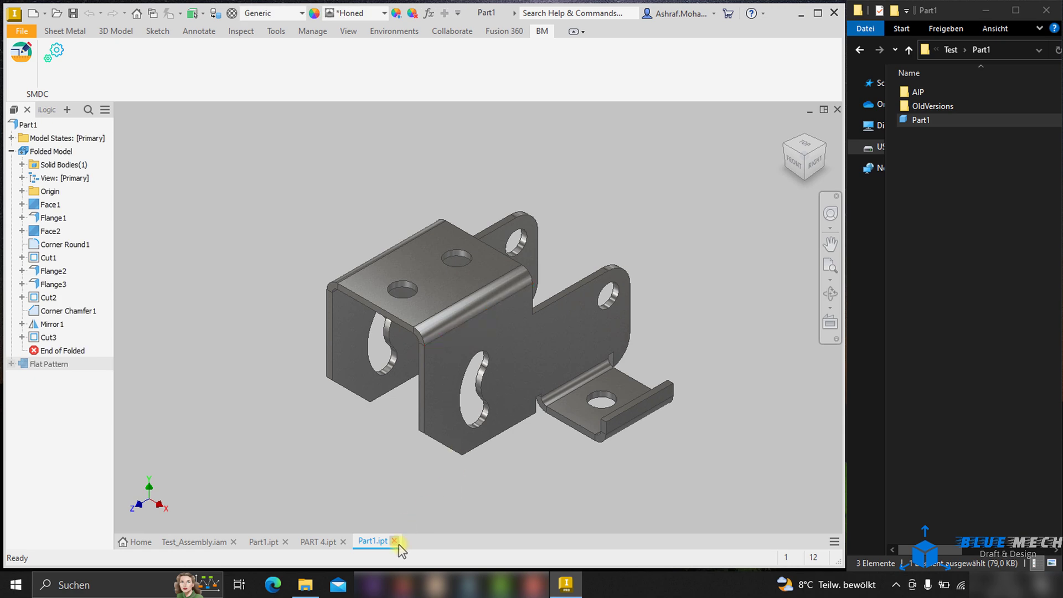
{"action": "left_click", "coordinate": [394, 541]}
{"action": "left_click", "coordinate": [497, 307]}
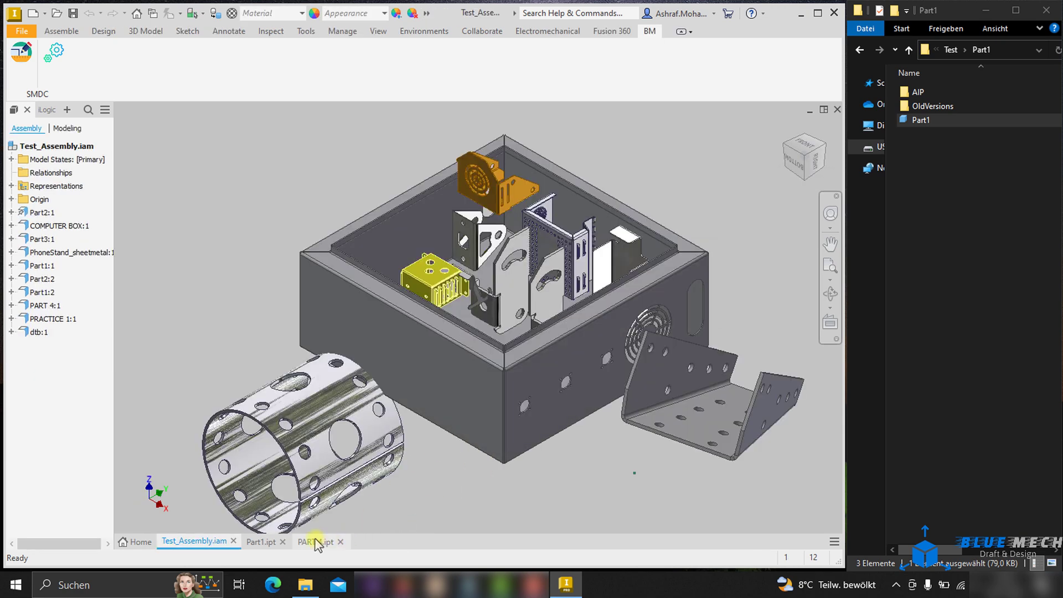
Check the SMDC drawing settings on Part1 and close them unchanged.
{"action": "left_click", "coordinate": [315, 542]}
{"action": "left_click", "coordinate": [261, 542]}
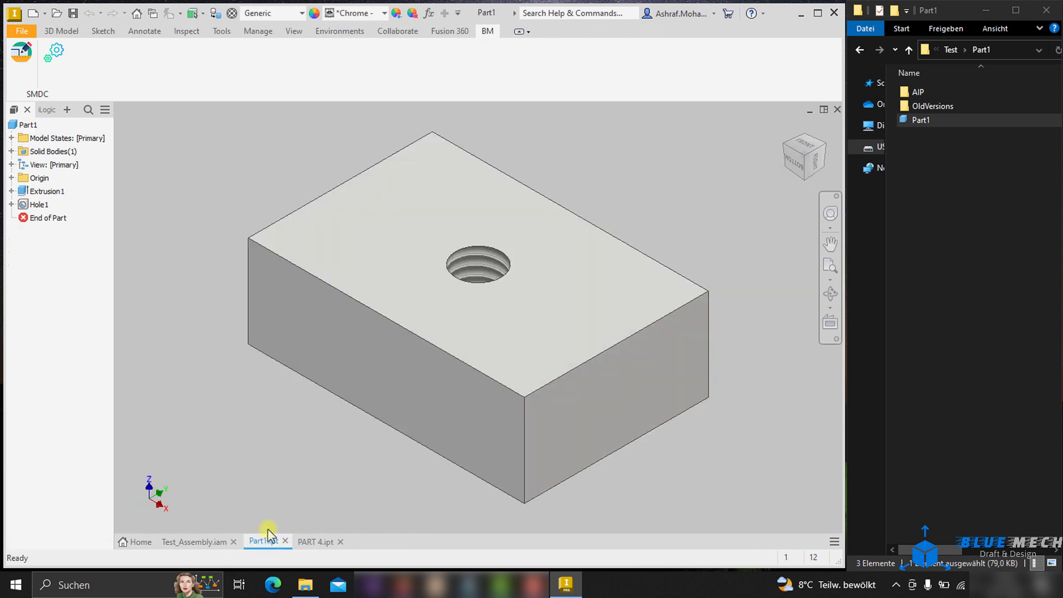
{"action": "left_click", "coordinate": [46, 62]}
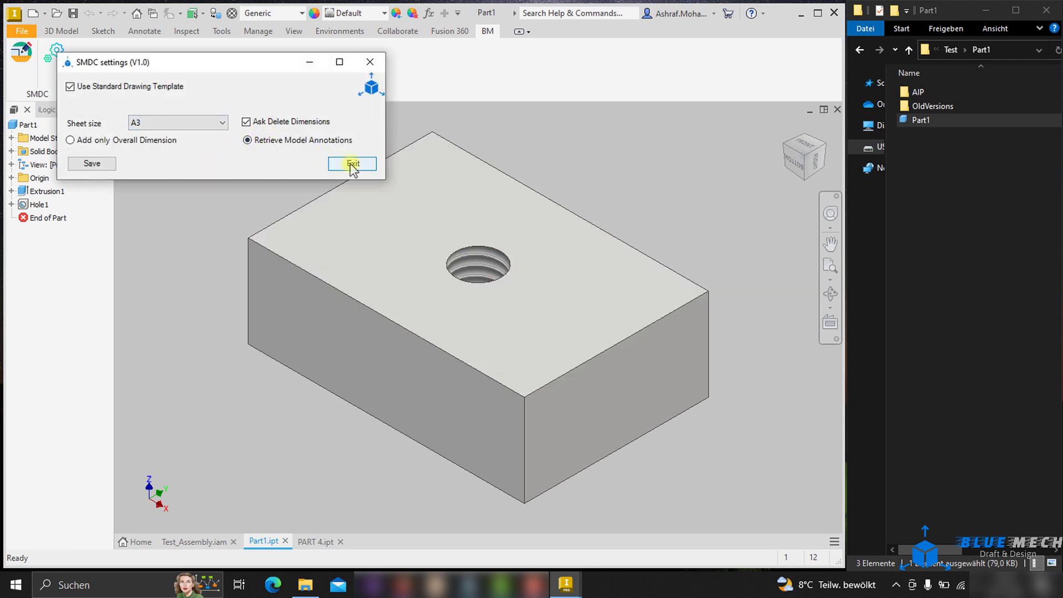
{"action": "left_click", "coordinate": [352, 163]}
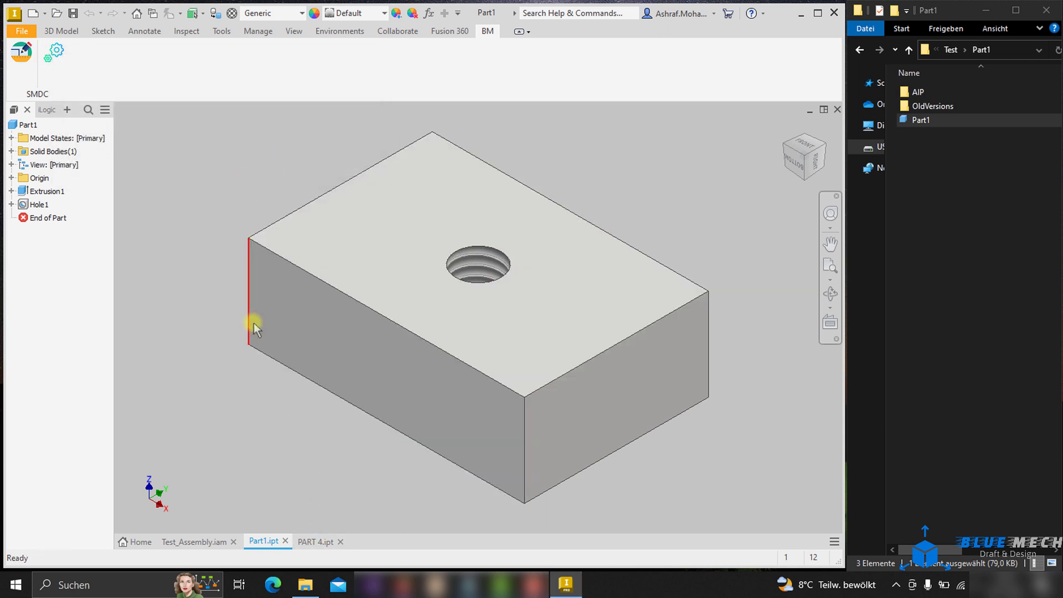
Open the PRACTICE 1 part on its own from Test_Assembly.
{"action": "left_click", "coordinate": [325, 544]}
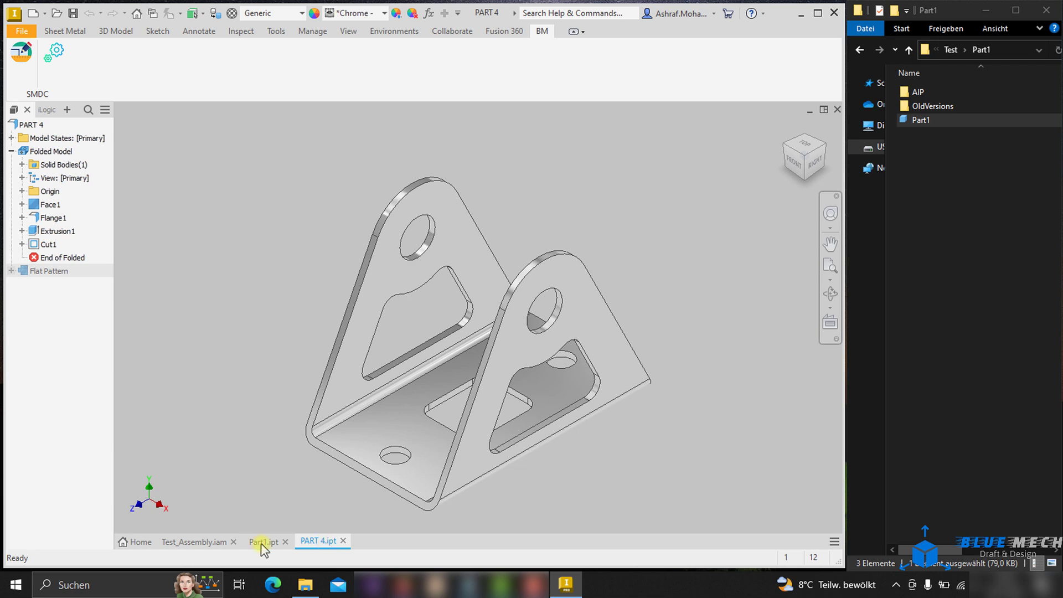
{"action": "left_click", "coordinate": [199, 543]}
{"action": "scroll", "coordinate": [497, 299], "scroll_direction": "up", "scroll_amount": 5}
{"action": "left_click", "coordinate": [656, 298]}
{"action": "right_click", "coordinate": [619, 110]}
{"action": "left_click", "coordinate": [630, 91]}
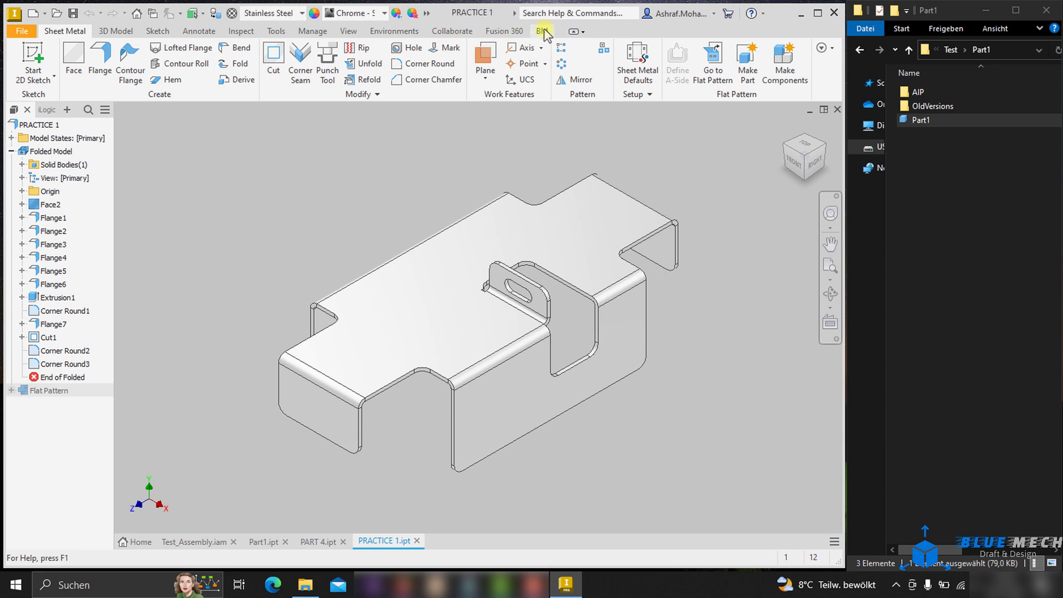
Generate a PRACTICE 1 drawing with Retrieve Model Annotations kept in SMDC settings.
{"action": "left_click", "coordinate": [543, 32]}
{"action": "left_click", "coordinate": [54, 51]}
{"action": "left_click", "coordinate": [109, 181]}
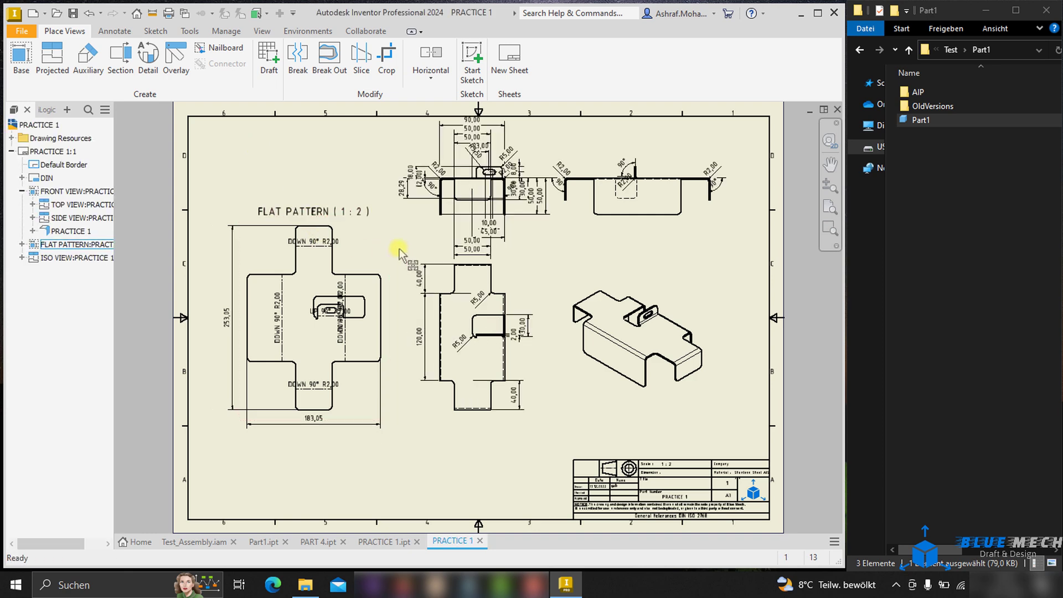
{"action": "left_click", "coordinate": [838, 109]}
Discard the drawing and set SMDC to add only overall dimensions on an A0 sheet.
{"action": "left_click", "coordinate": [499, 306]}
{"action": "left_click", "coordinate": [56, 52]}
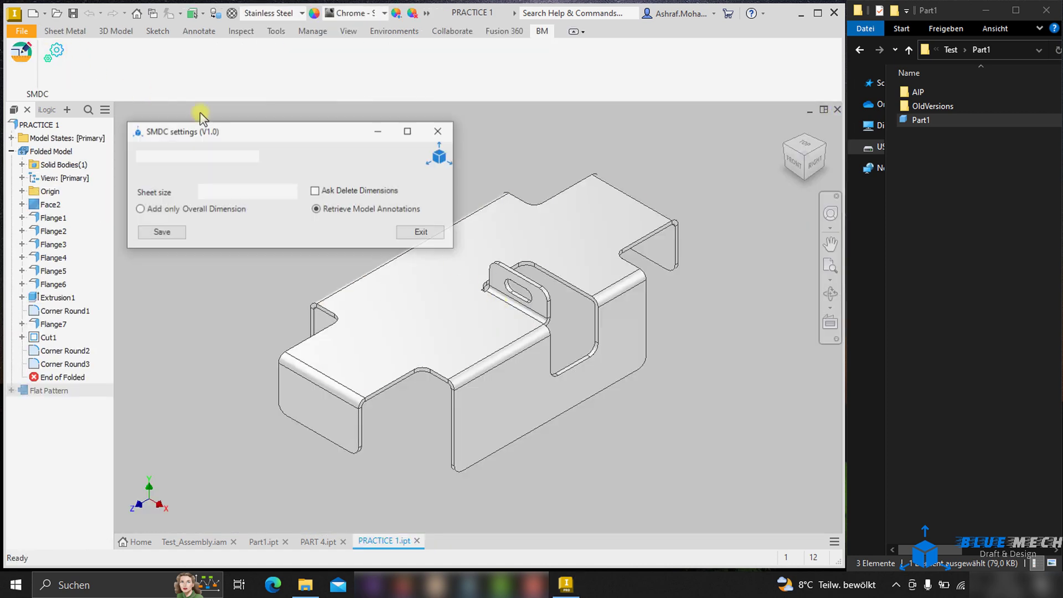
{"action": "left_click", "coordinate": [177, 209]}
{"action": "left_click", "coordinate": [225, 192]}
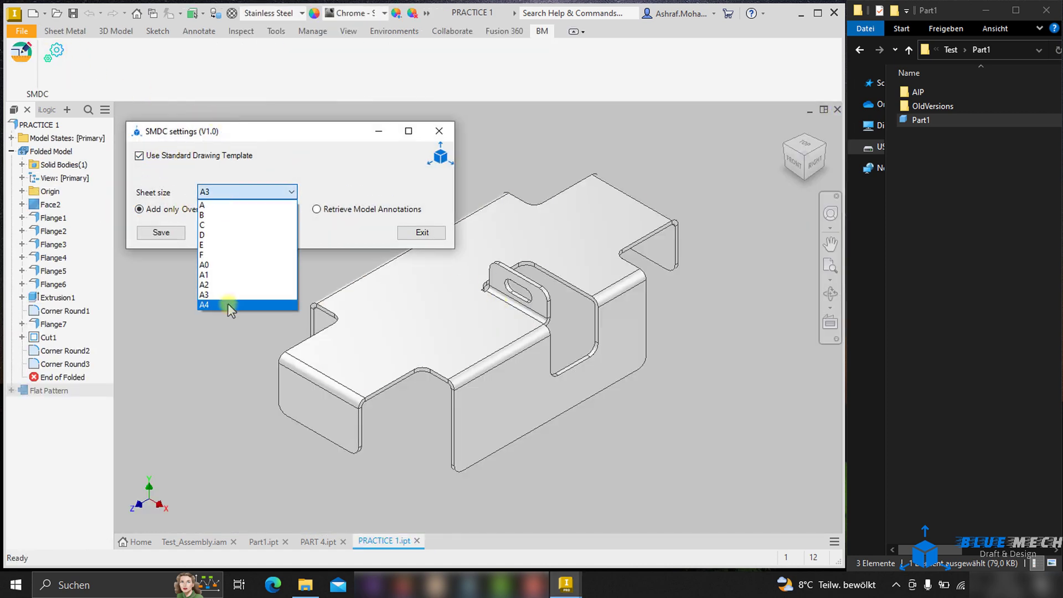
{"action": "left_click", "coordinate": [205, 265]}
{"action": "left_click", "coordinate": [178, 235]}
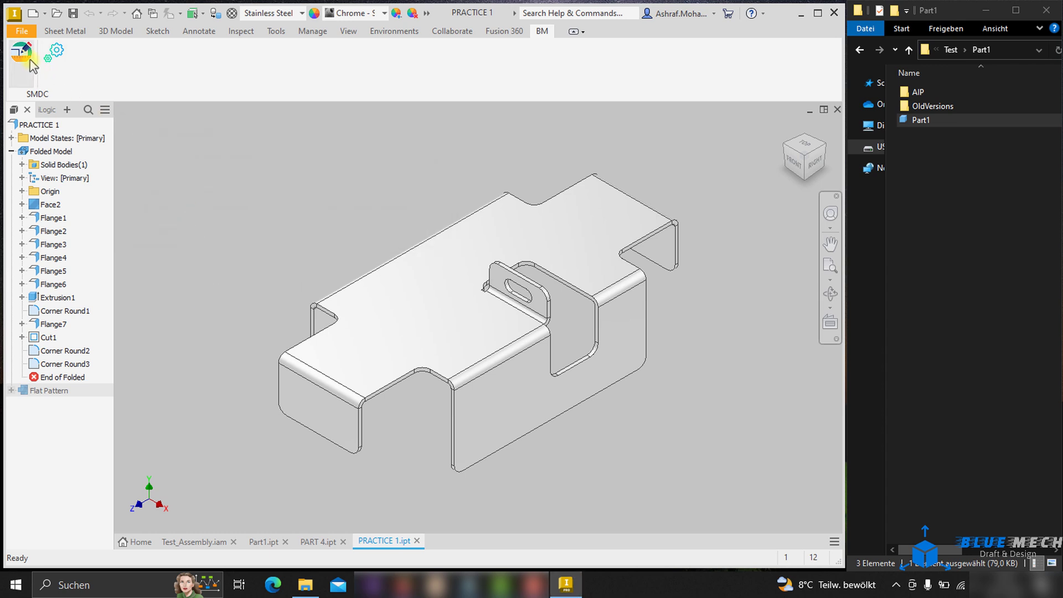
Change the SMDC sheet size to E and generate the new drawing.
{"action": "left_click", "coordinate": [54, 51]}
{"action": "left_click", "coordinate": [264, 209]}
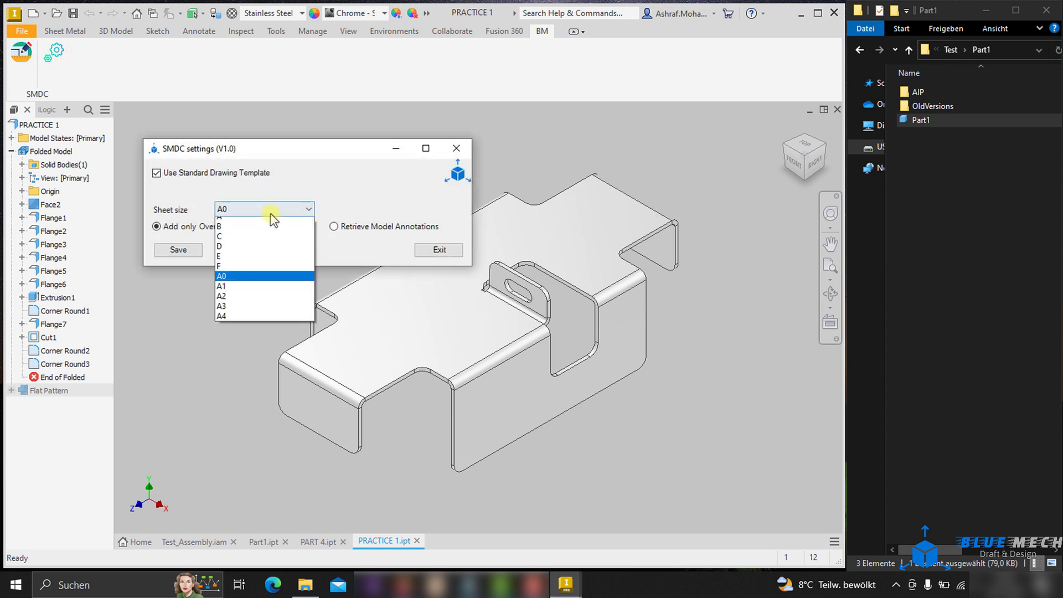
{"action": "left_click", "coordinate": [237, 262]}
{"action": "left_click", "coordinate": [197, 250]}
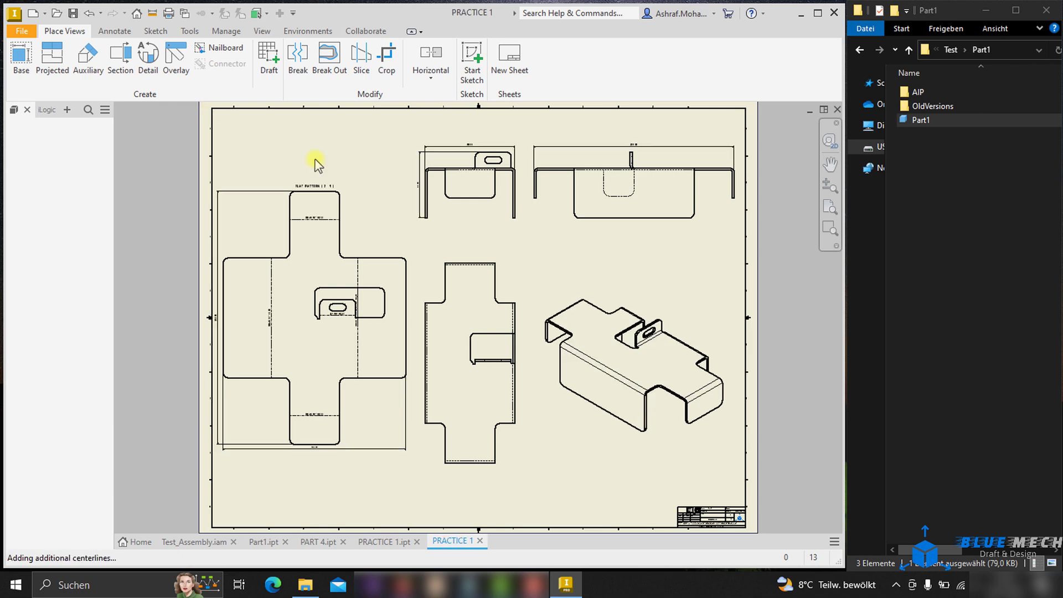
Zoom and pan the drawing to inspect its title block.
{"action": "scroll", "coordinate": [343, 188], "scroll_direction": "up", "scroll_amount": 5}
{"action": "scroll", "coordinate": [468, 233], "scroll_direction": "down", "scroll_amount": 4}
{"action": "scroll", "coordinate": [447, 207], "scroll_direction": "down", "scroll_amount": 8}
{"action": "scroll", "coordinate": [442, 233], "scroll_direction": "up", "scroll_amount": 2}
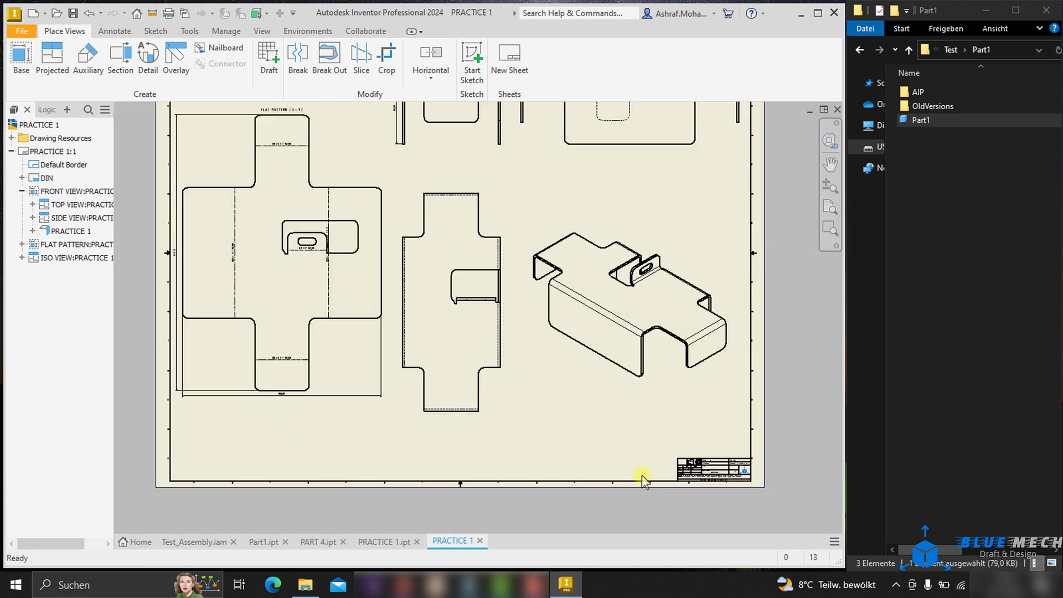
{"action": "middle_click_drag", "start_coordinate": [669, 477], "coordinate": [443, 280]}
{"action": "scroll", "coordinate": [441, 332], "scroll_direction": "up", "scroll_amount": 4}
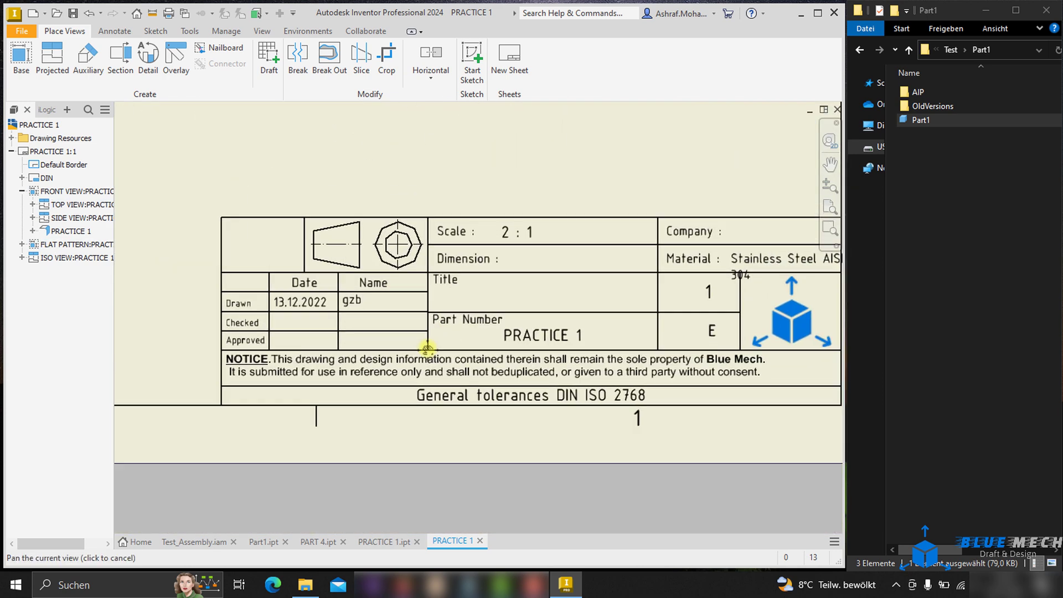
{"action": "middle_click_drag", "start_coordinate": [423, 354], "coordinate": [407, 381]}
Confirm the sheet is E size via Edit Sheet, then close the drawing unsaved.
{"action": "double_click", "coordinate": [56, 151]}
{"action": "right_click", "coordinate": [44, 152]}
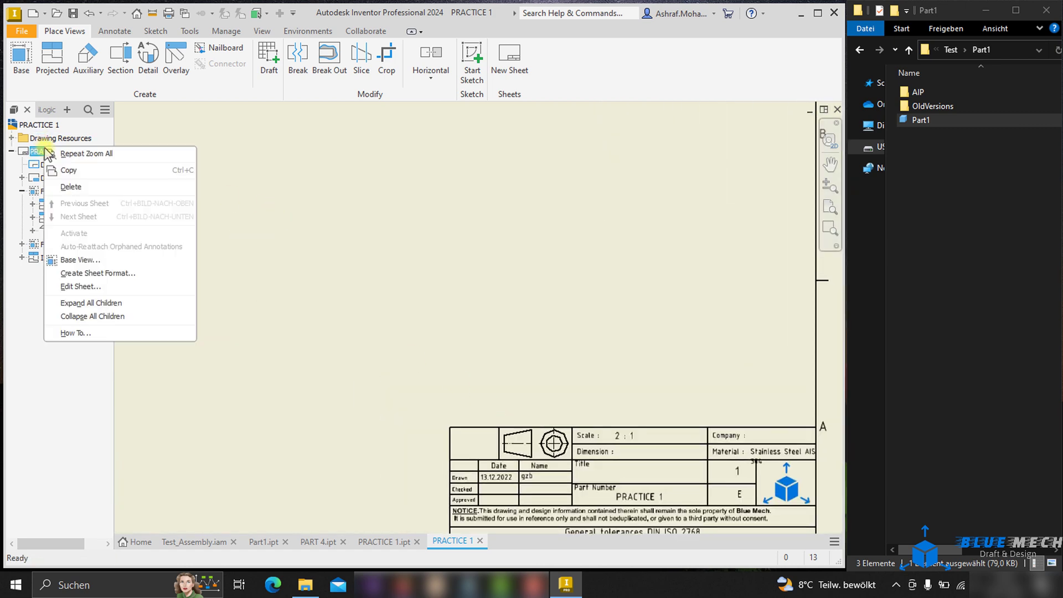
{"action": "left_click", "coordinate": [88, 288]}
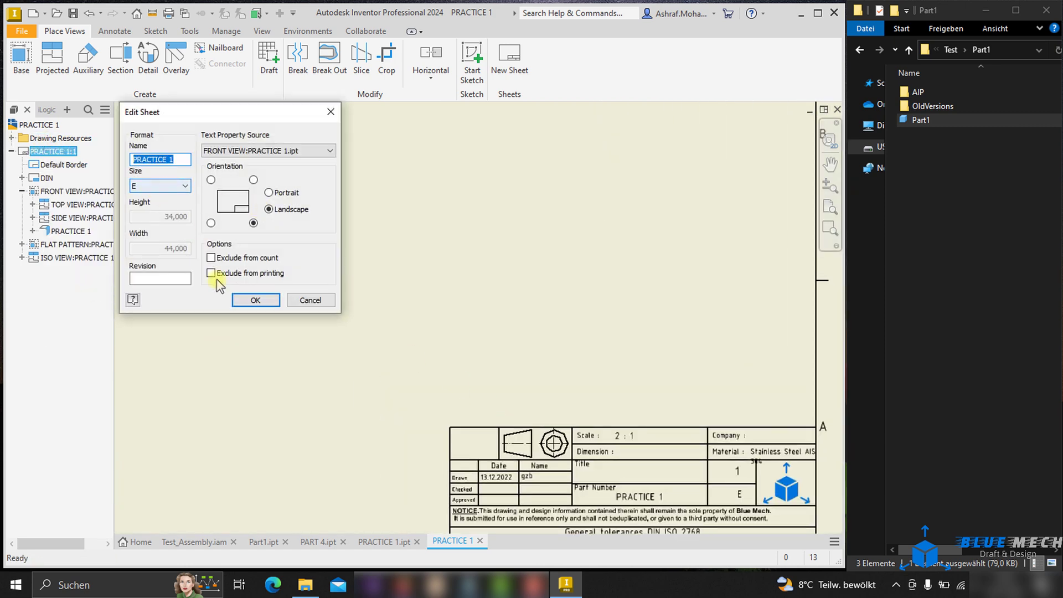
{"action": "left_click", "coordinate": [310, 300]}
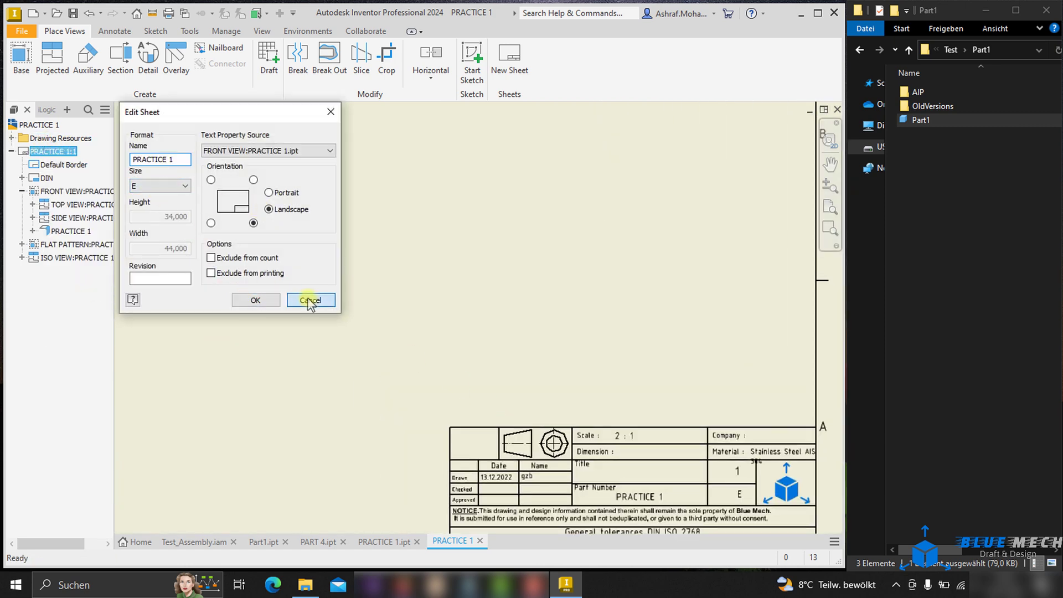
{"action": "left_click", "coordinate": [481, 541]}
{"action": "left_click", "coordinate": [501, 308]}
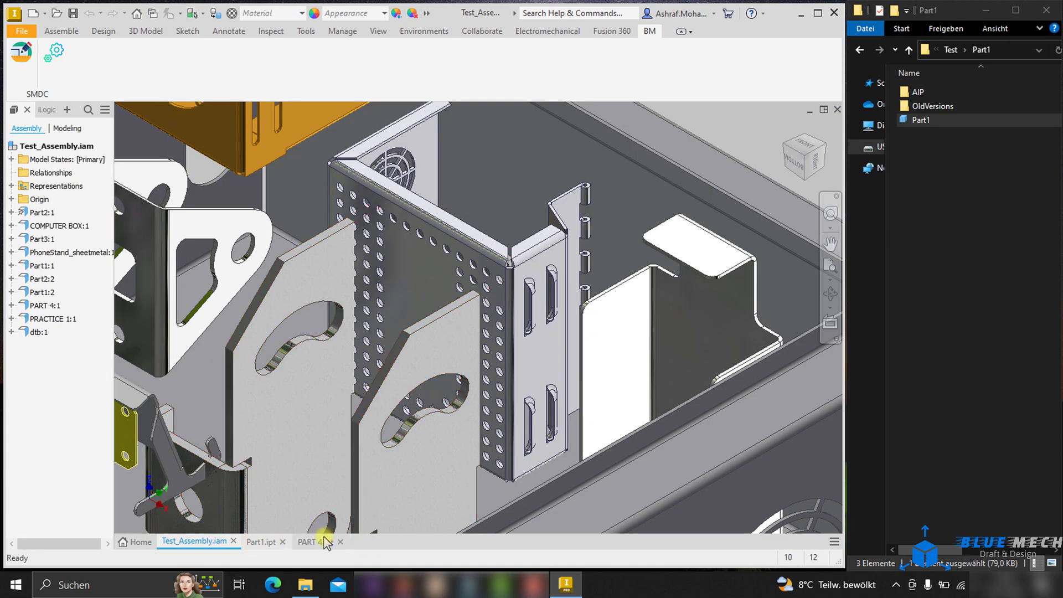
Close PRACTICE 1, Test_Assembly and PART 4 without saving.
{"action": "left_click", "coordinate": [233, 541]}
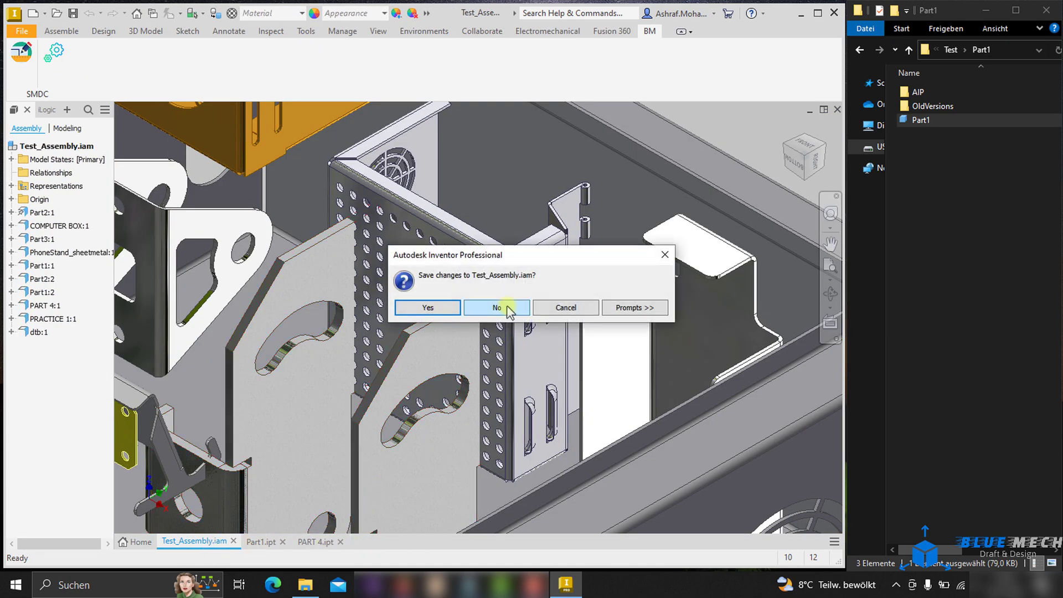
{"action": "left_click", "coordinate": [497, 308]}
{"action": "left_click", "coordinate": [247, 542]}
{"action": "middle_click", "coordinate": [222, 542]}
{"action": "middle_click", "coordinate": [221, 541]}
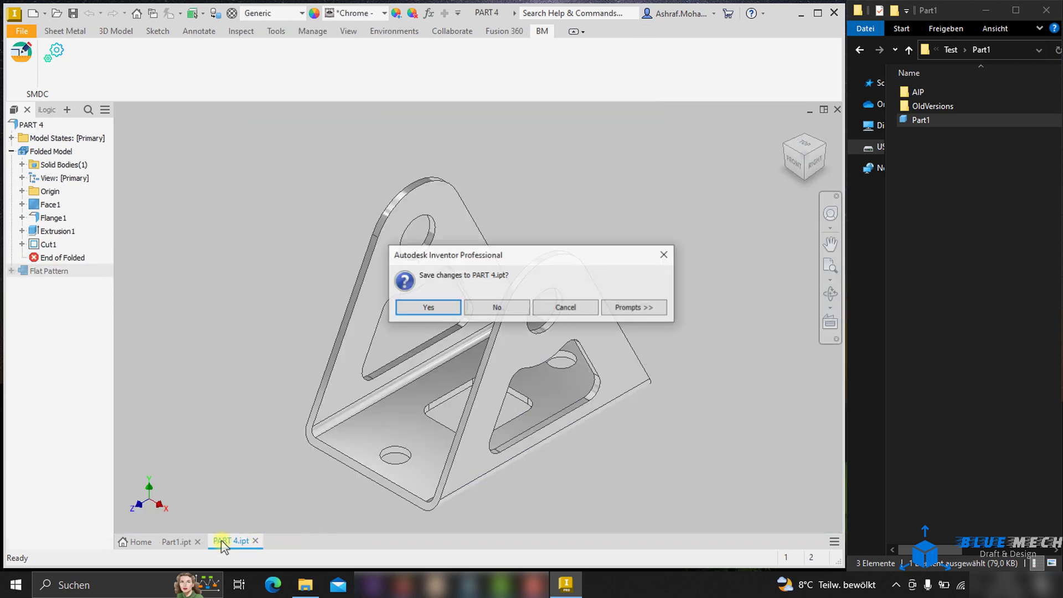
{"action": "left_click", "coordinate": [496, 306]}
Save and close Part1, switch the profile to Default, and reopen Part1.ipt.
{"action": "middle_click", "coordinate": [176, 542]}
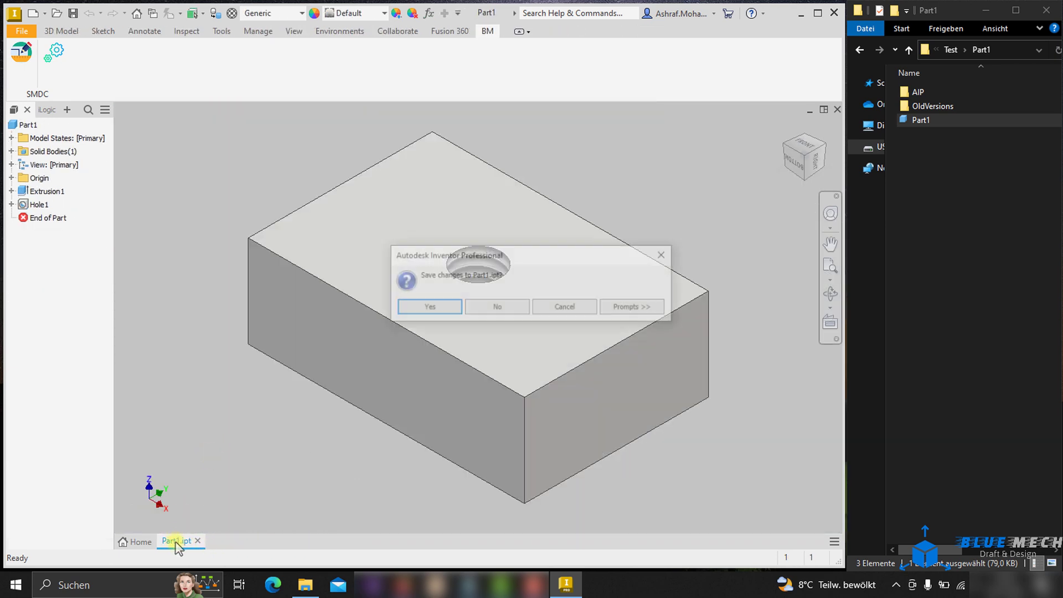
{"action": "left_click", "coordinate": [426, 304]}
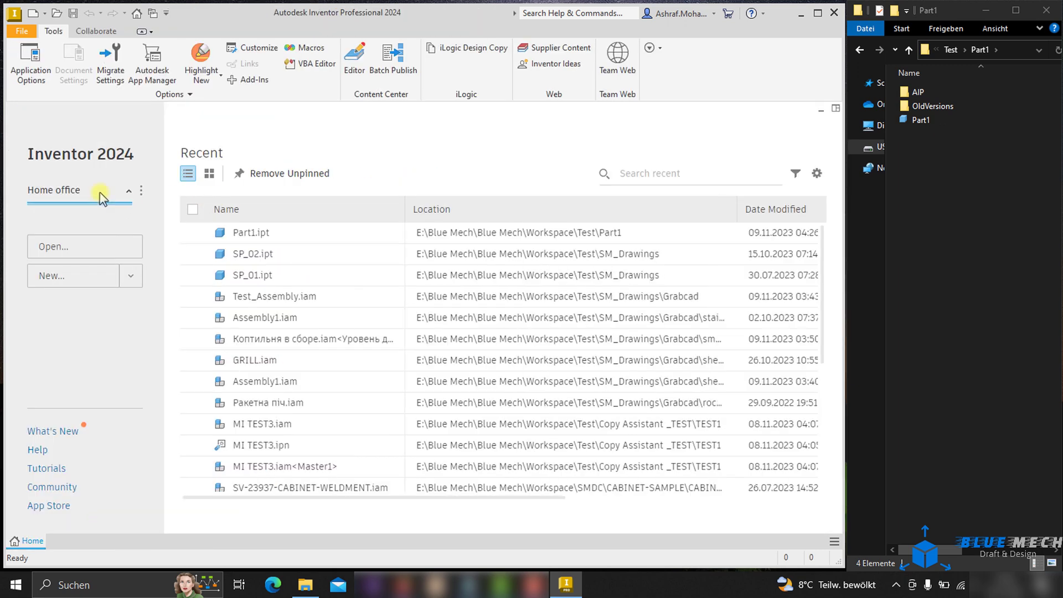
{"action": "left_click", "coordinate": [81, 220]}
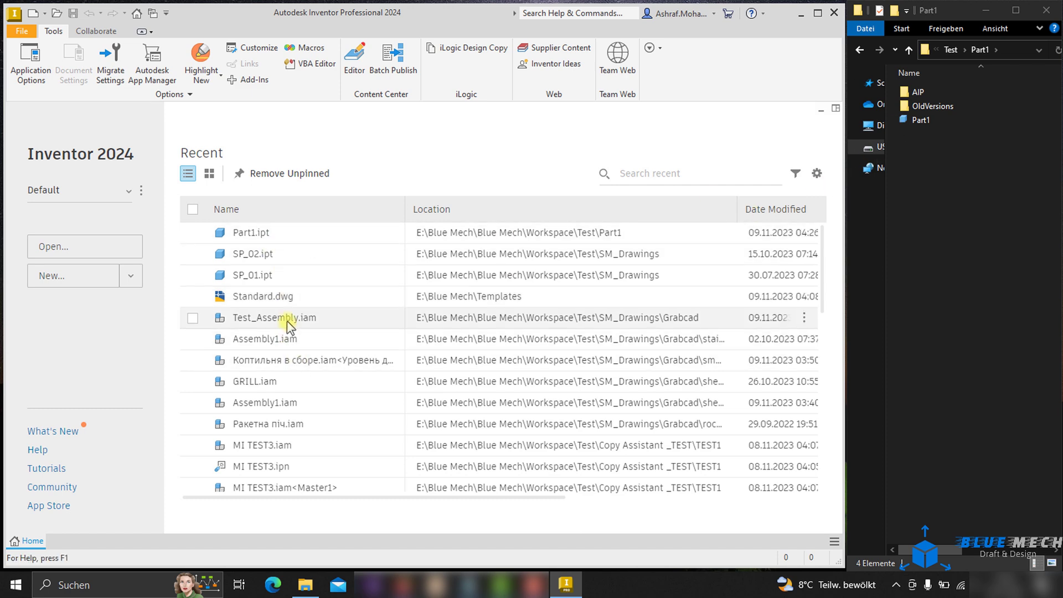
{"action": "double_click", "coordinate": [915, 121]}
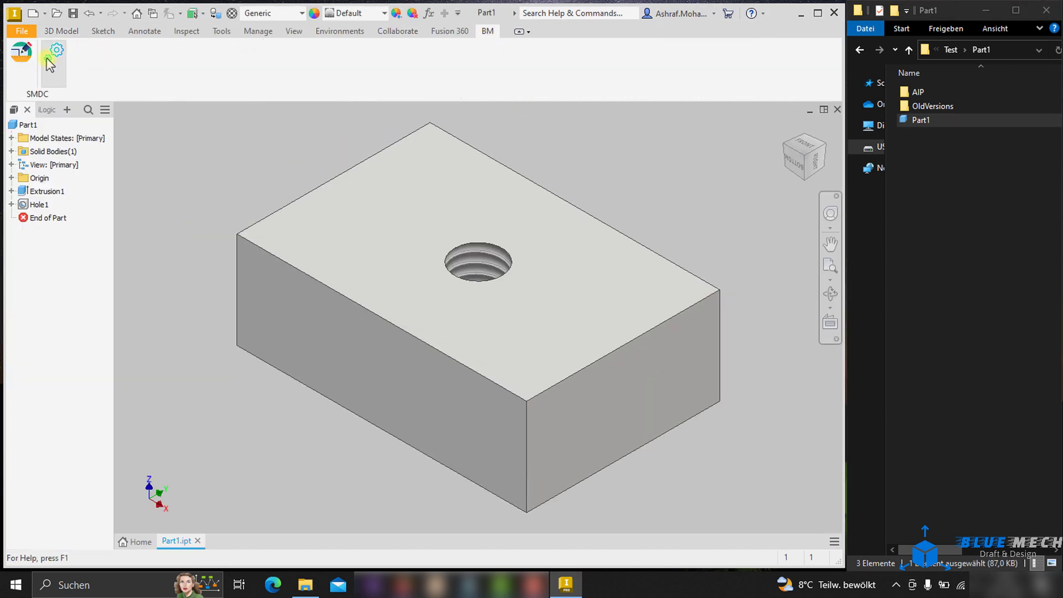
Set SMDC to a B-size sheet and generate the Part1 drawing with overall dimensions.
{"action": "left_click", "coordinate": [51, 62]}
{"action": "left_click", "coordinate": [195, 142]}
{"action": "left_click", "coordinate": [166, 162]}
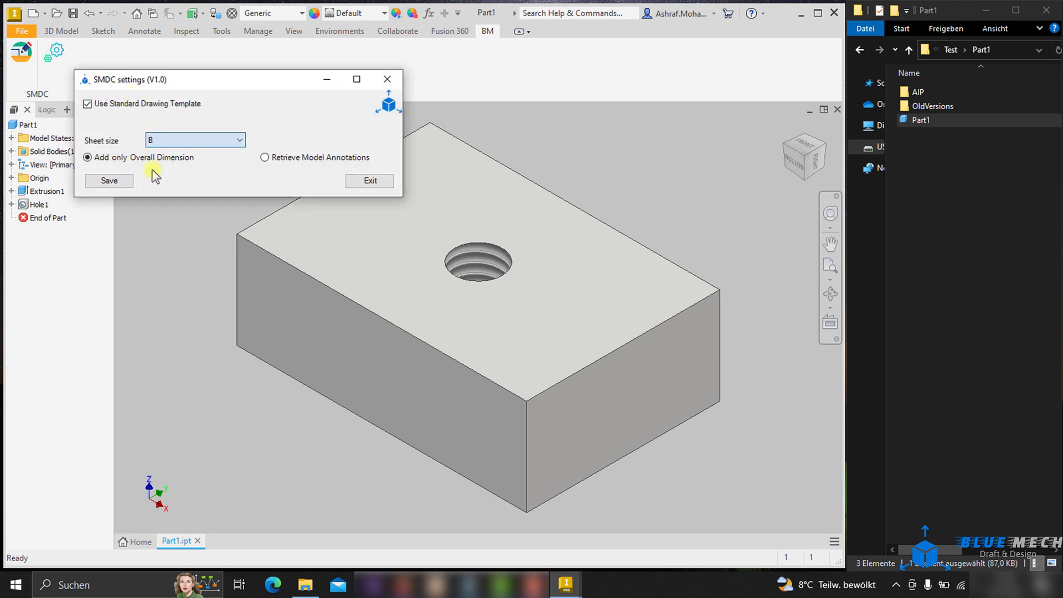
{"action": "left_click", "coordinate": [109, 181]}
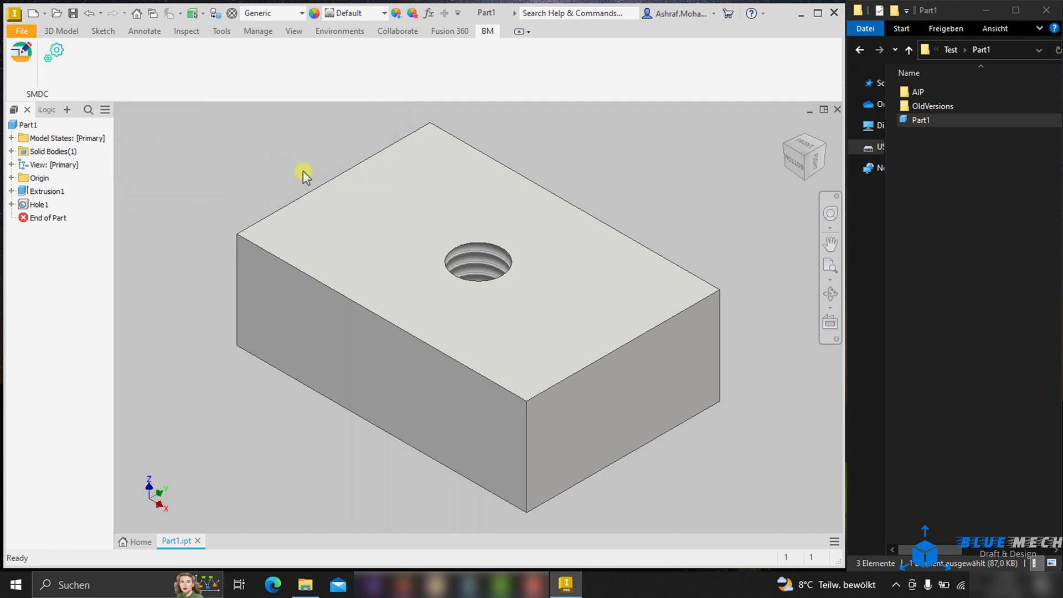
{"action": "left_click", "coordinate": [28, 69]}
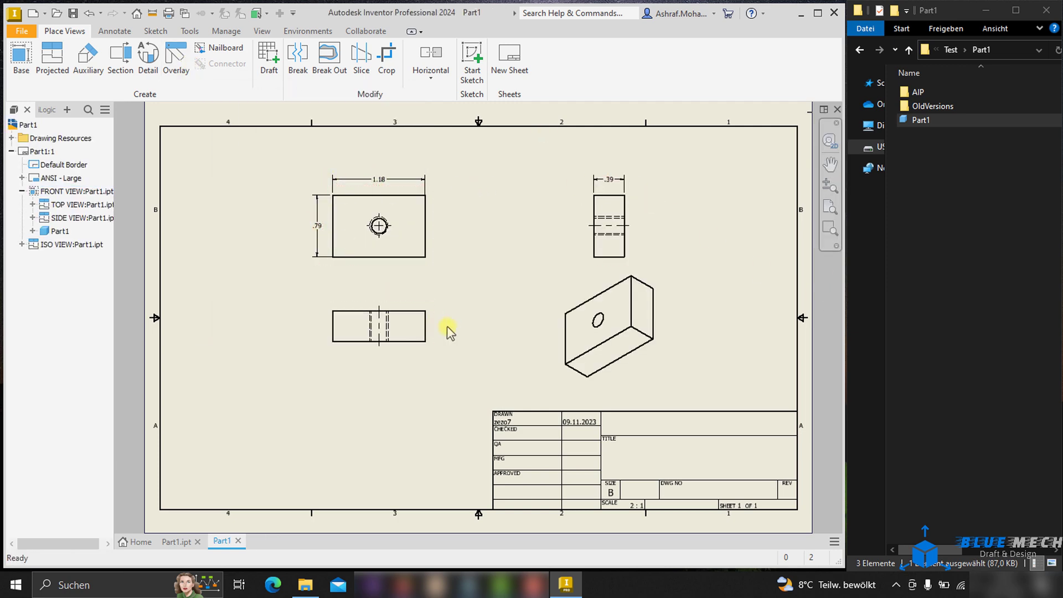
Discard the generated Part1 drawing and close Part1.ipt.
{"action": "left_click", "coordinate": [236, 542]}
{"action": "left_click", "coordinate": [494, 308]}
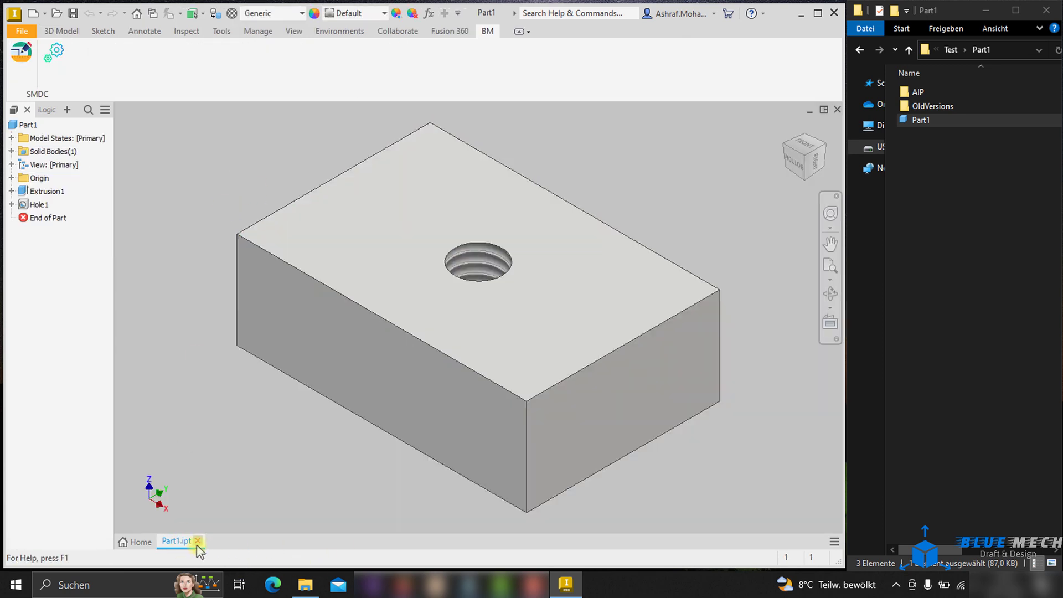
{"action": "left_click", "coordinate": [197, 541]}
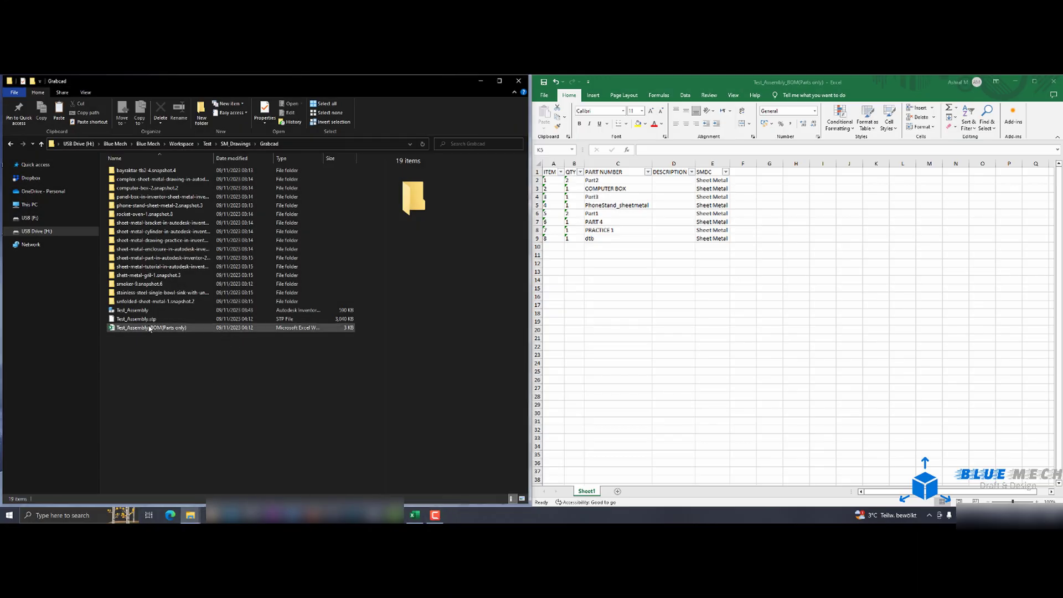
Open the BOM workbook and review each part's SMDC value.
{"action": "left_click", "coordinate": [149, 329]}
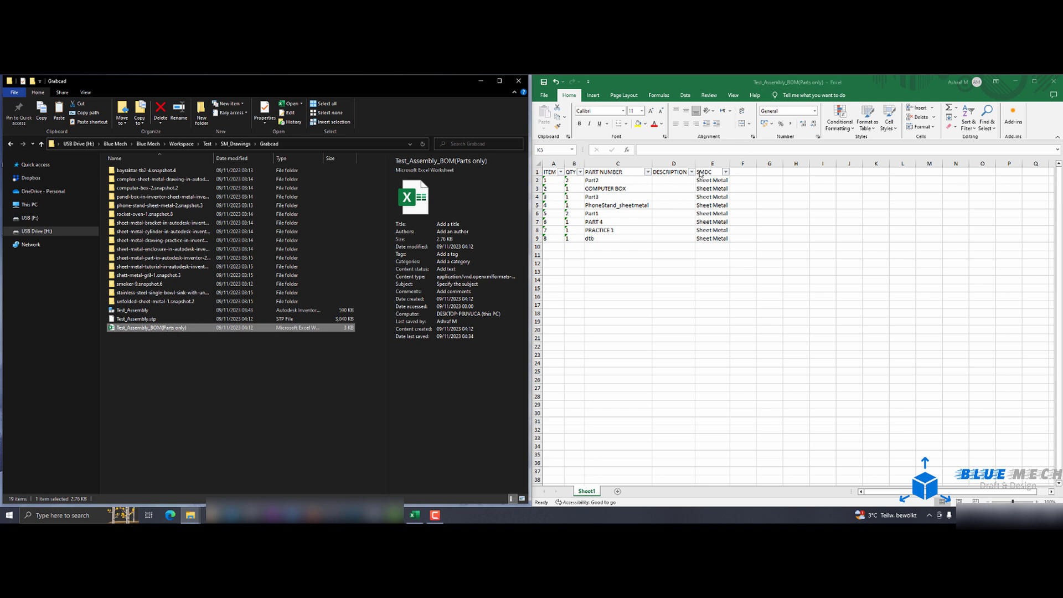
{"action": "left_click", "coordinate": [718, 183]}
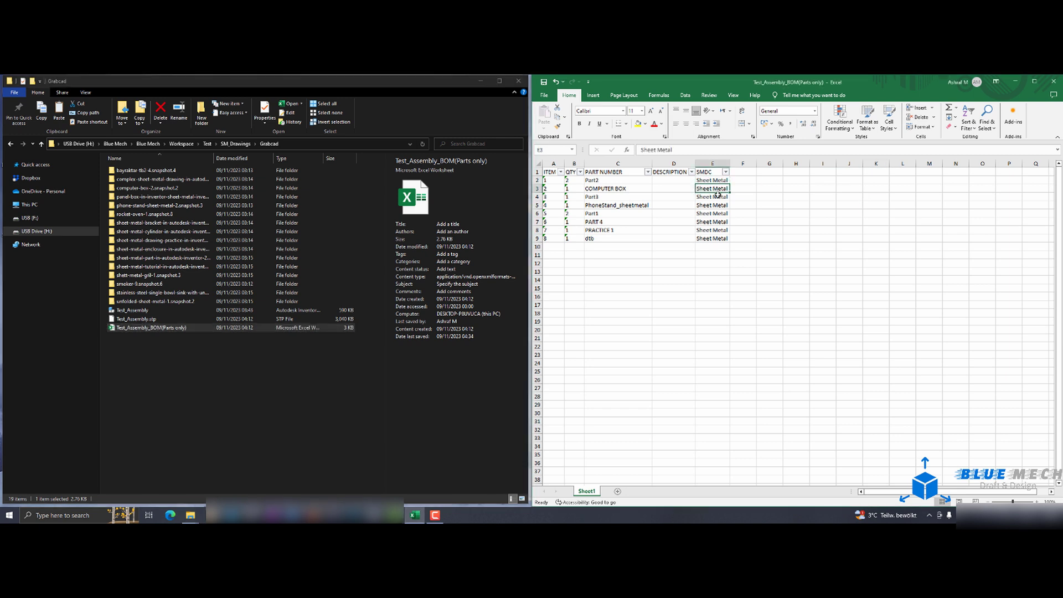
{"action": "left_click", "coordinate": [719, 206]}
{"action": "left_click", "coordinate": [719, 212]}
{"action": "left_click", "coordinate": [721, 221]}
{"action": "left_click", "coordinate": [723, 230]}
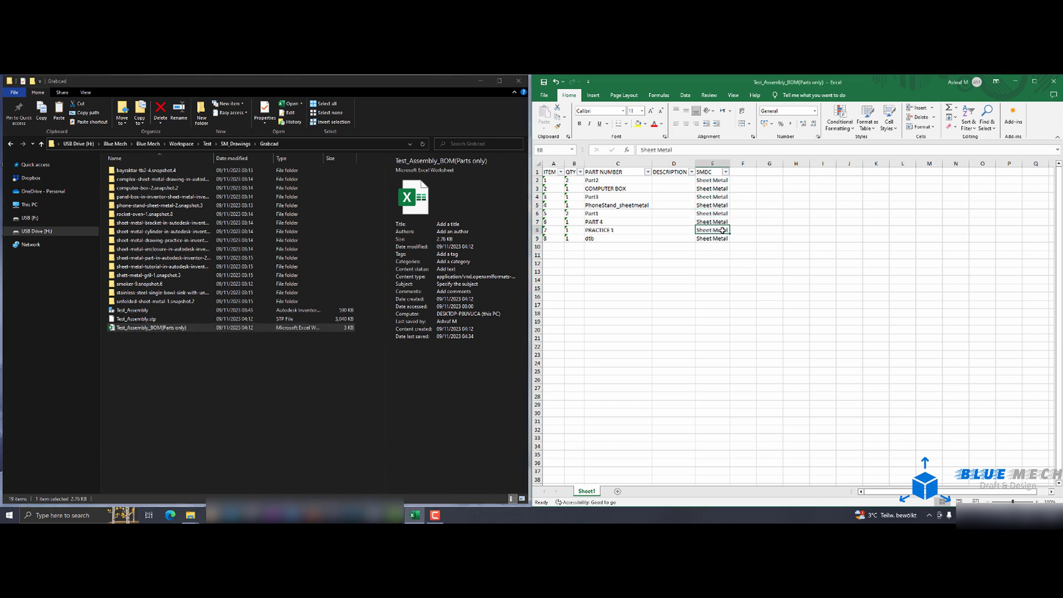
Check the SMDC column filter values and apply it keeping all eight parts.
{"action": "left_click", "coordinate": [726, 173]}
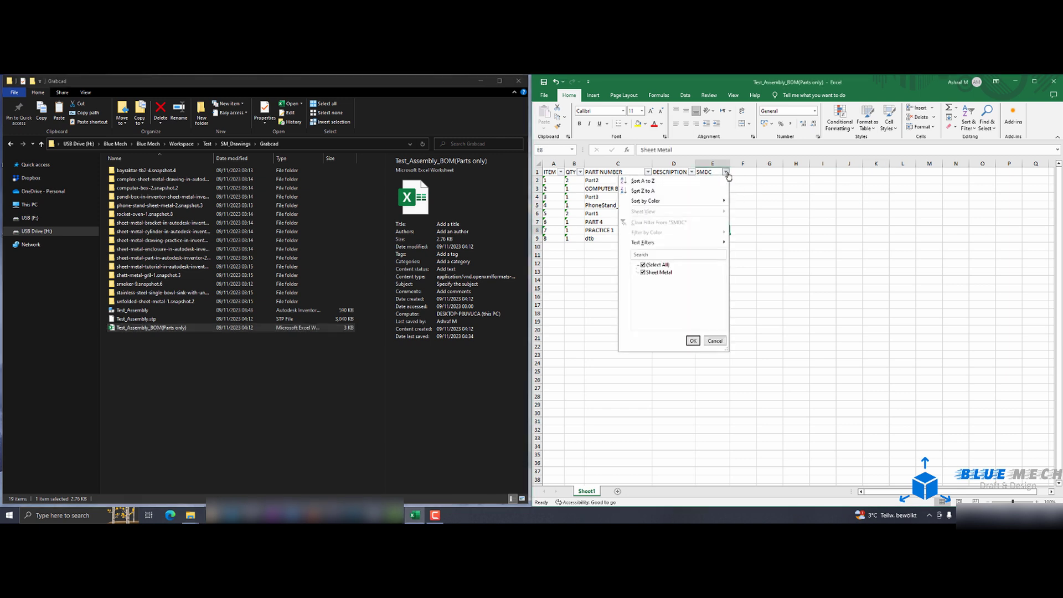
{"action": "left_click", "coordinate": [650, 266]}
{"action": "left_click", "coordinate": [694, 341]}
{"action": "left_click", "coordinate": [743, 263]}
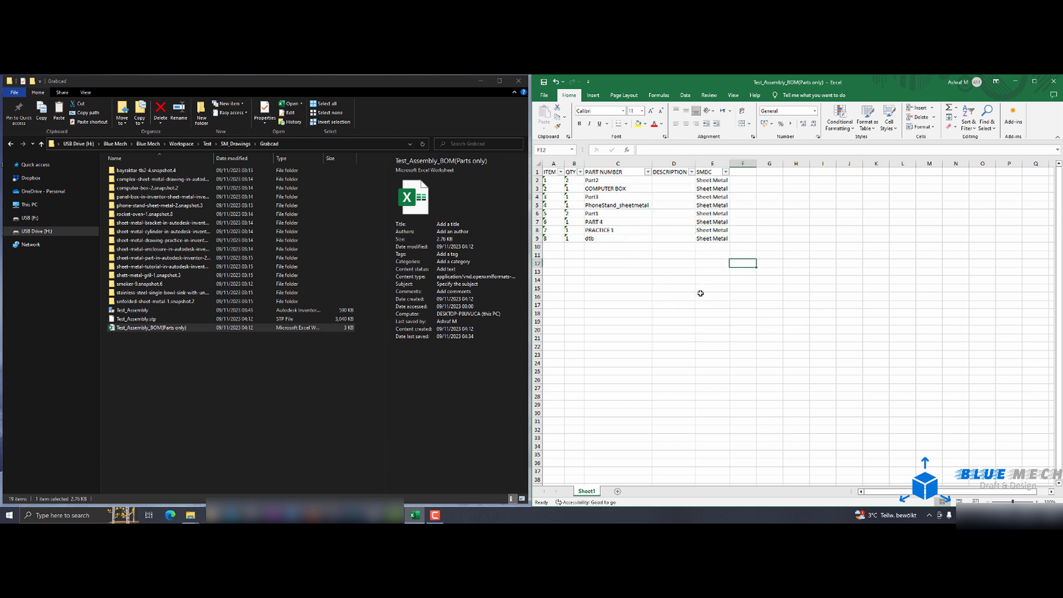